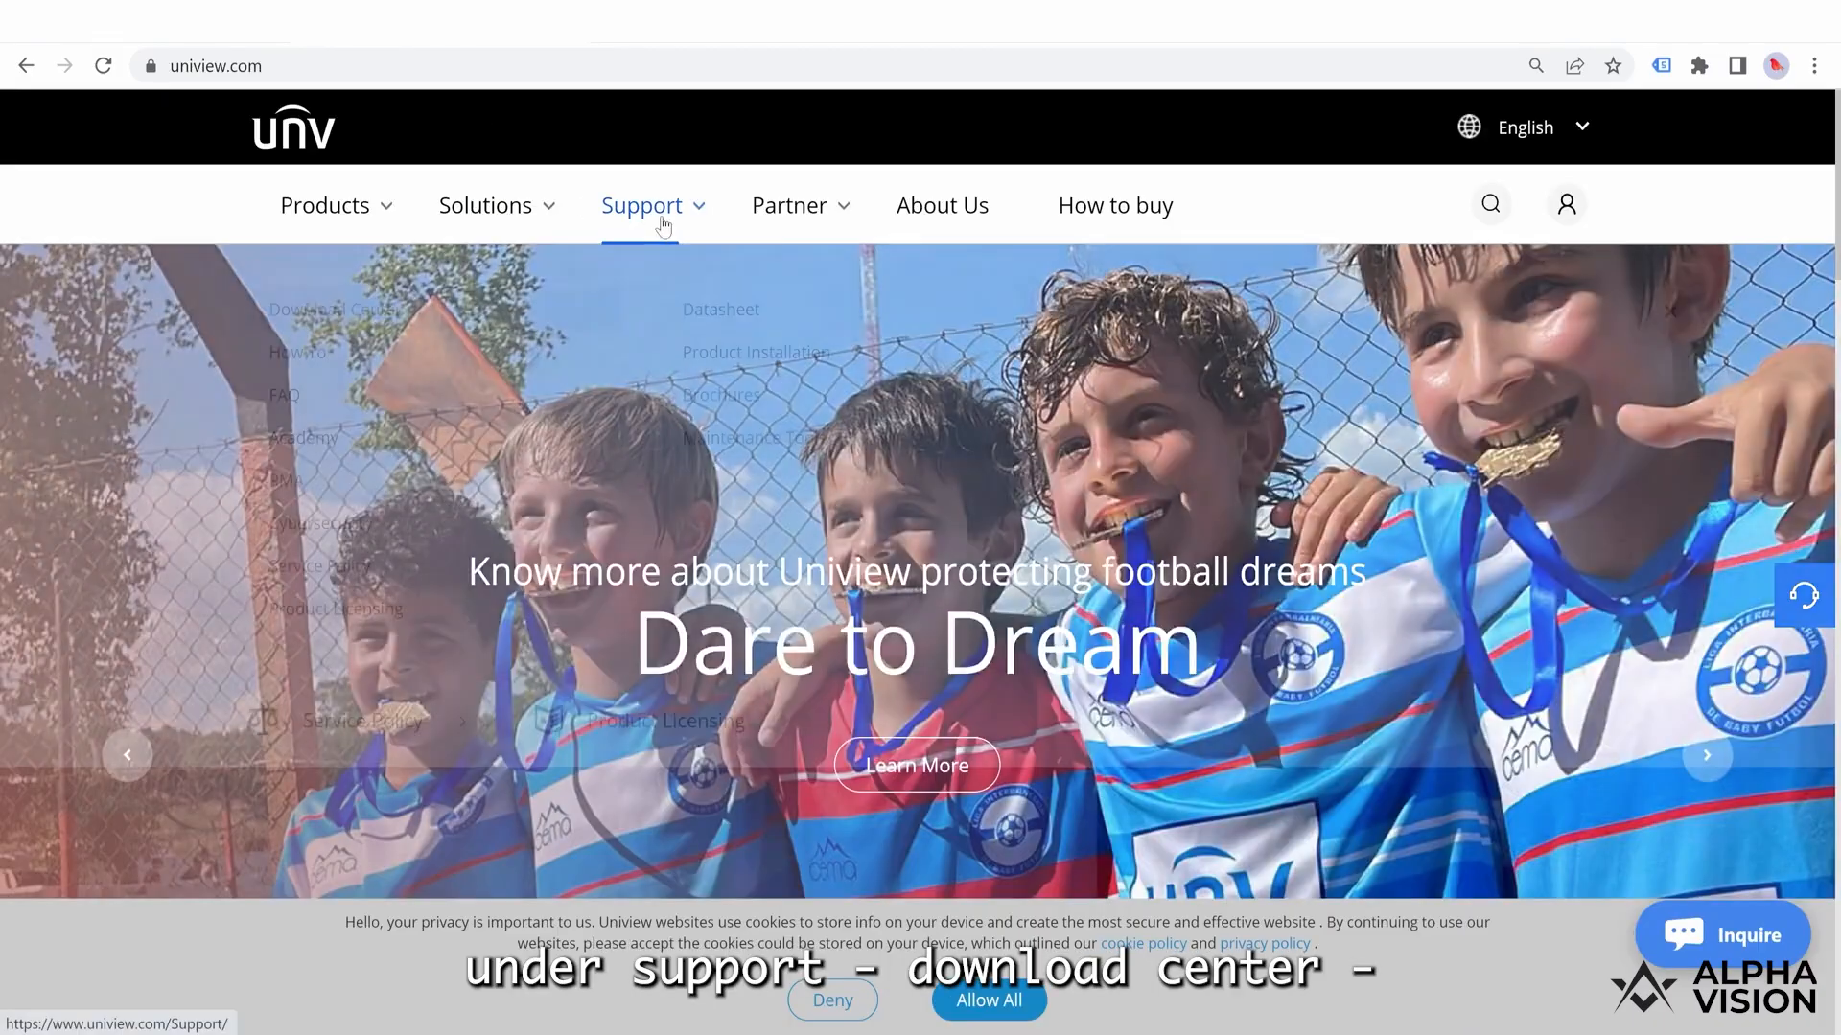
Step: Open the Maintenance Tools page of the Uniview website's support Download Center
mouse_move(661, 226)
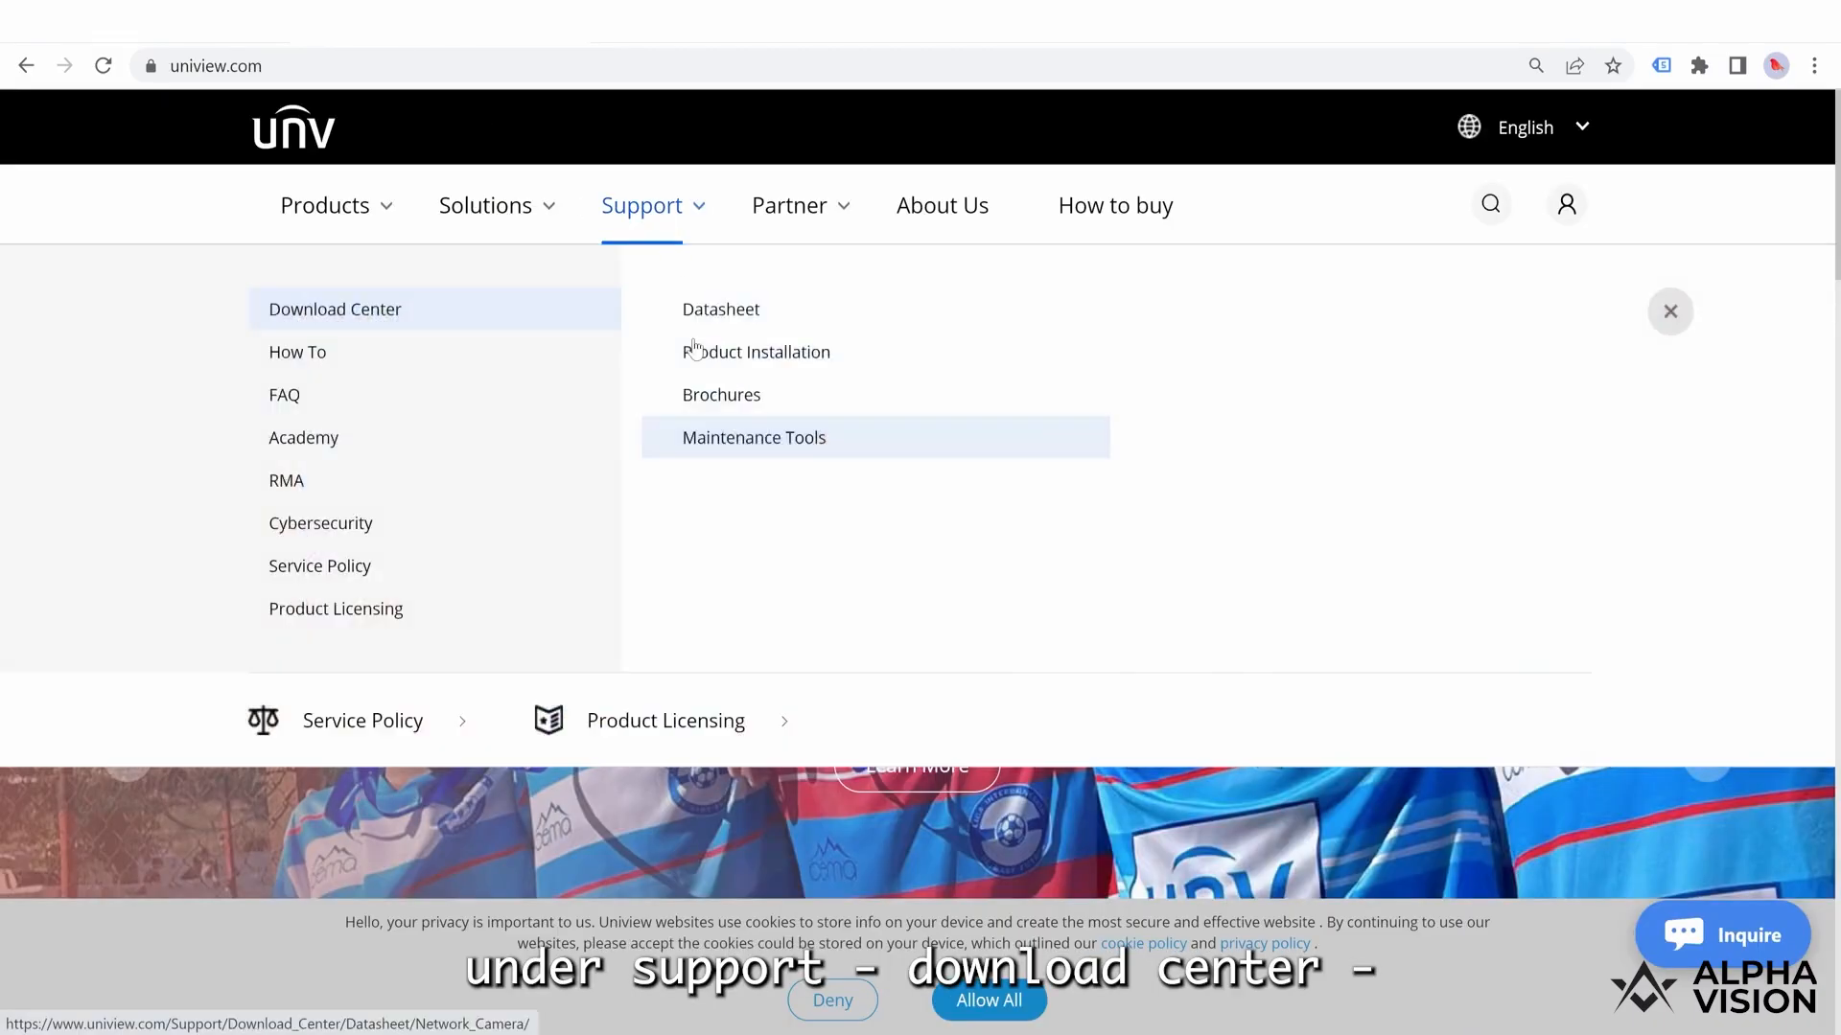
click(724, 443)
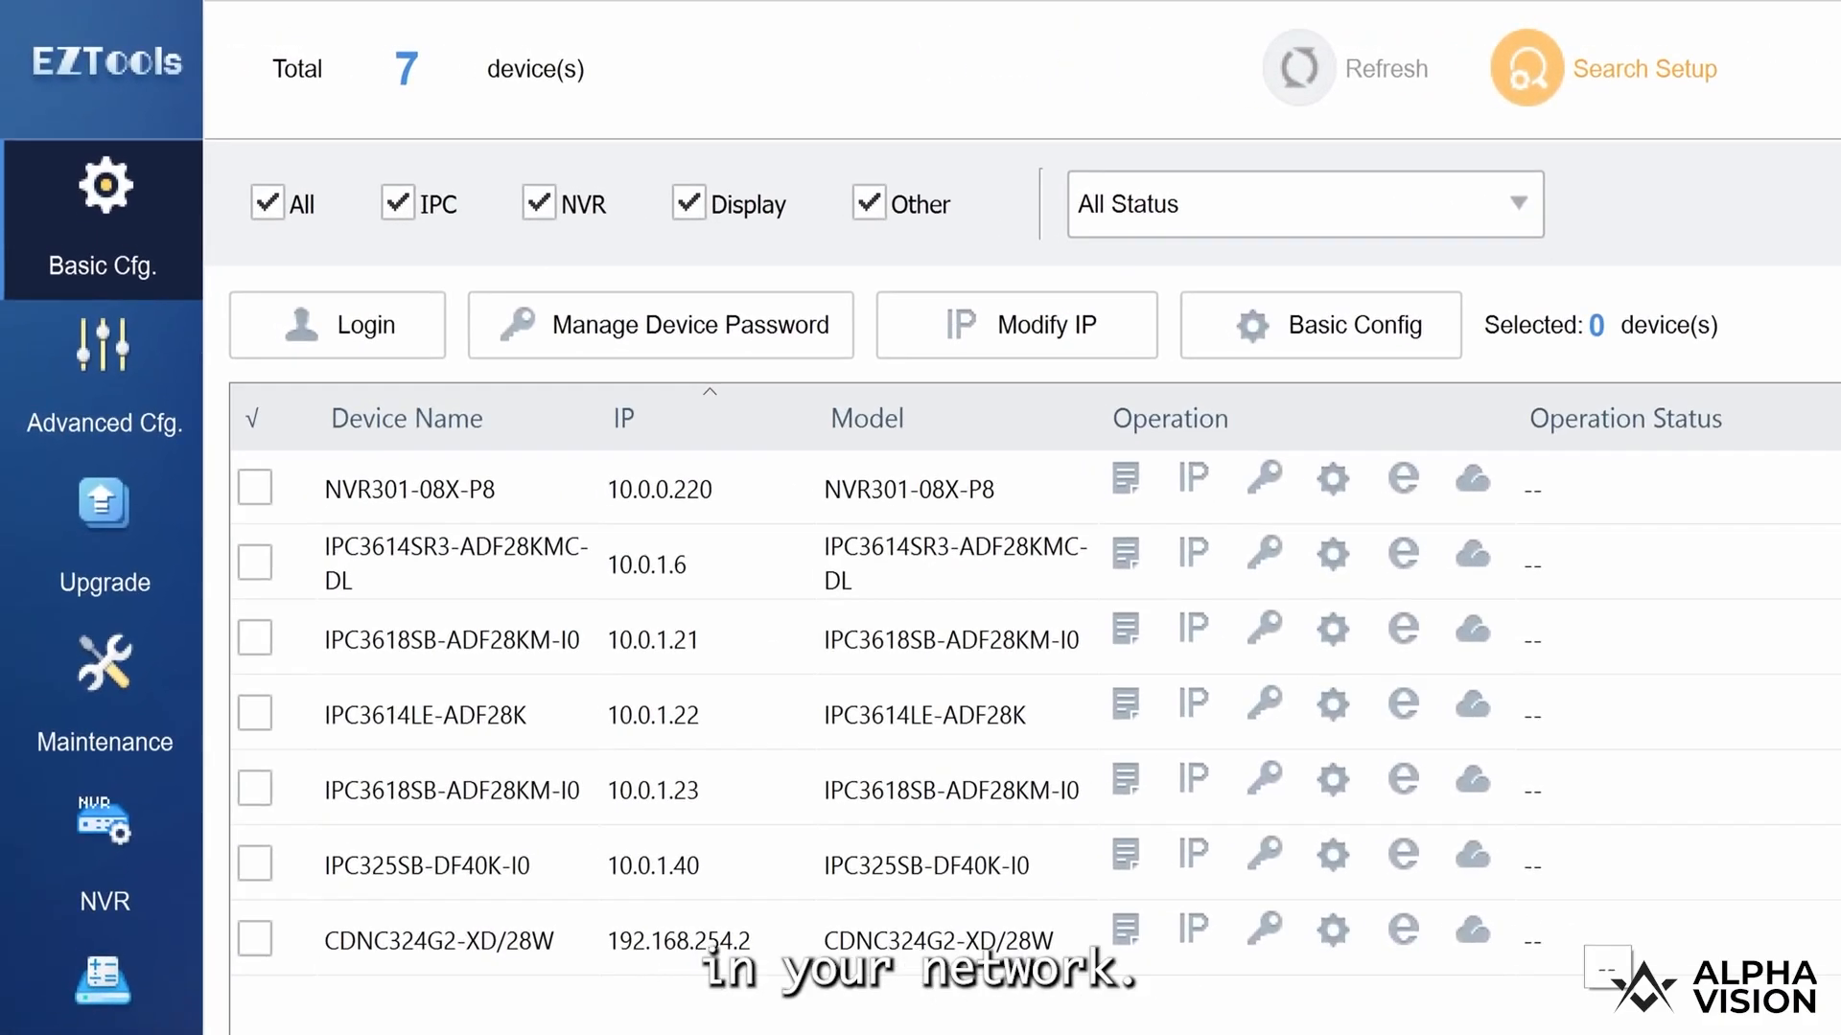
Step: Clear the all-devices filter and try the IPC, NVR, Display and Other device-type filters in turn
click(286, 209)
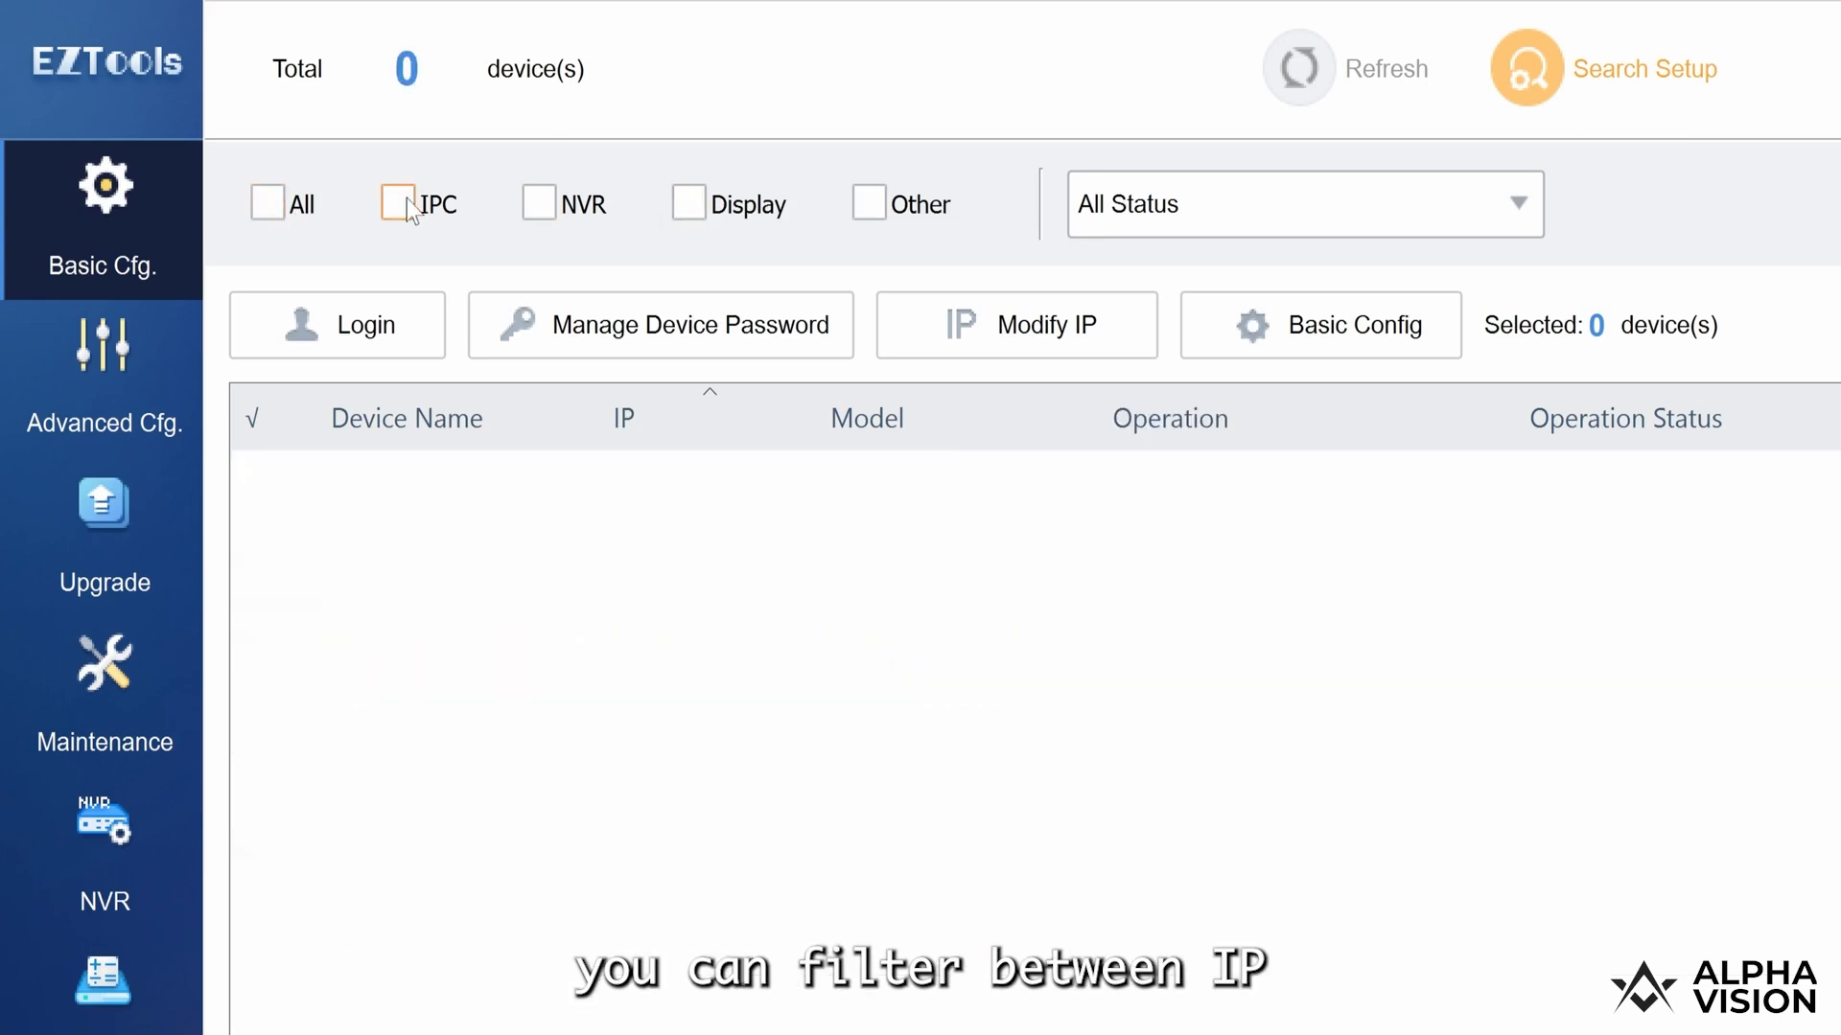
click(407, 199)
click(404, 207)
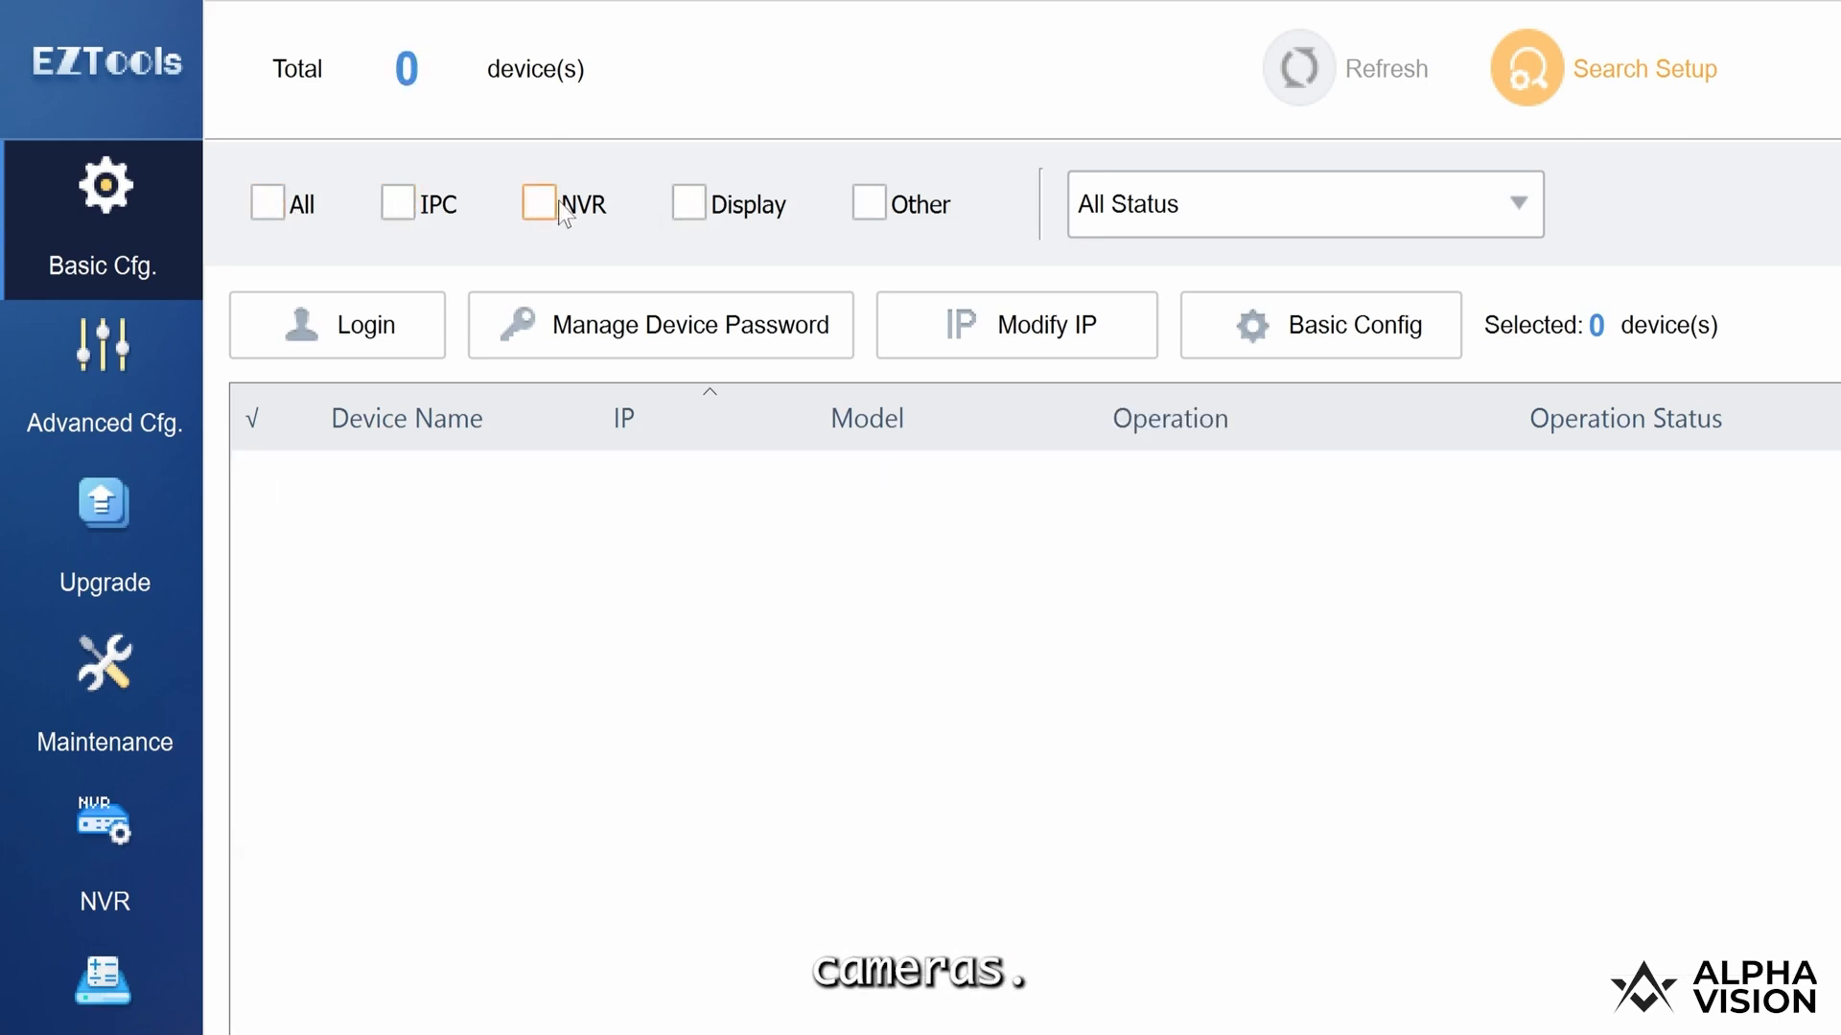
click(560, 206)
click(559, 205)
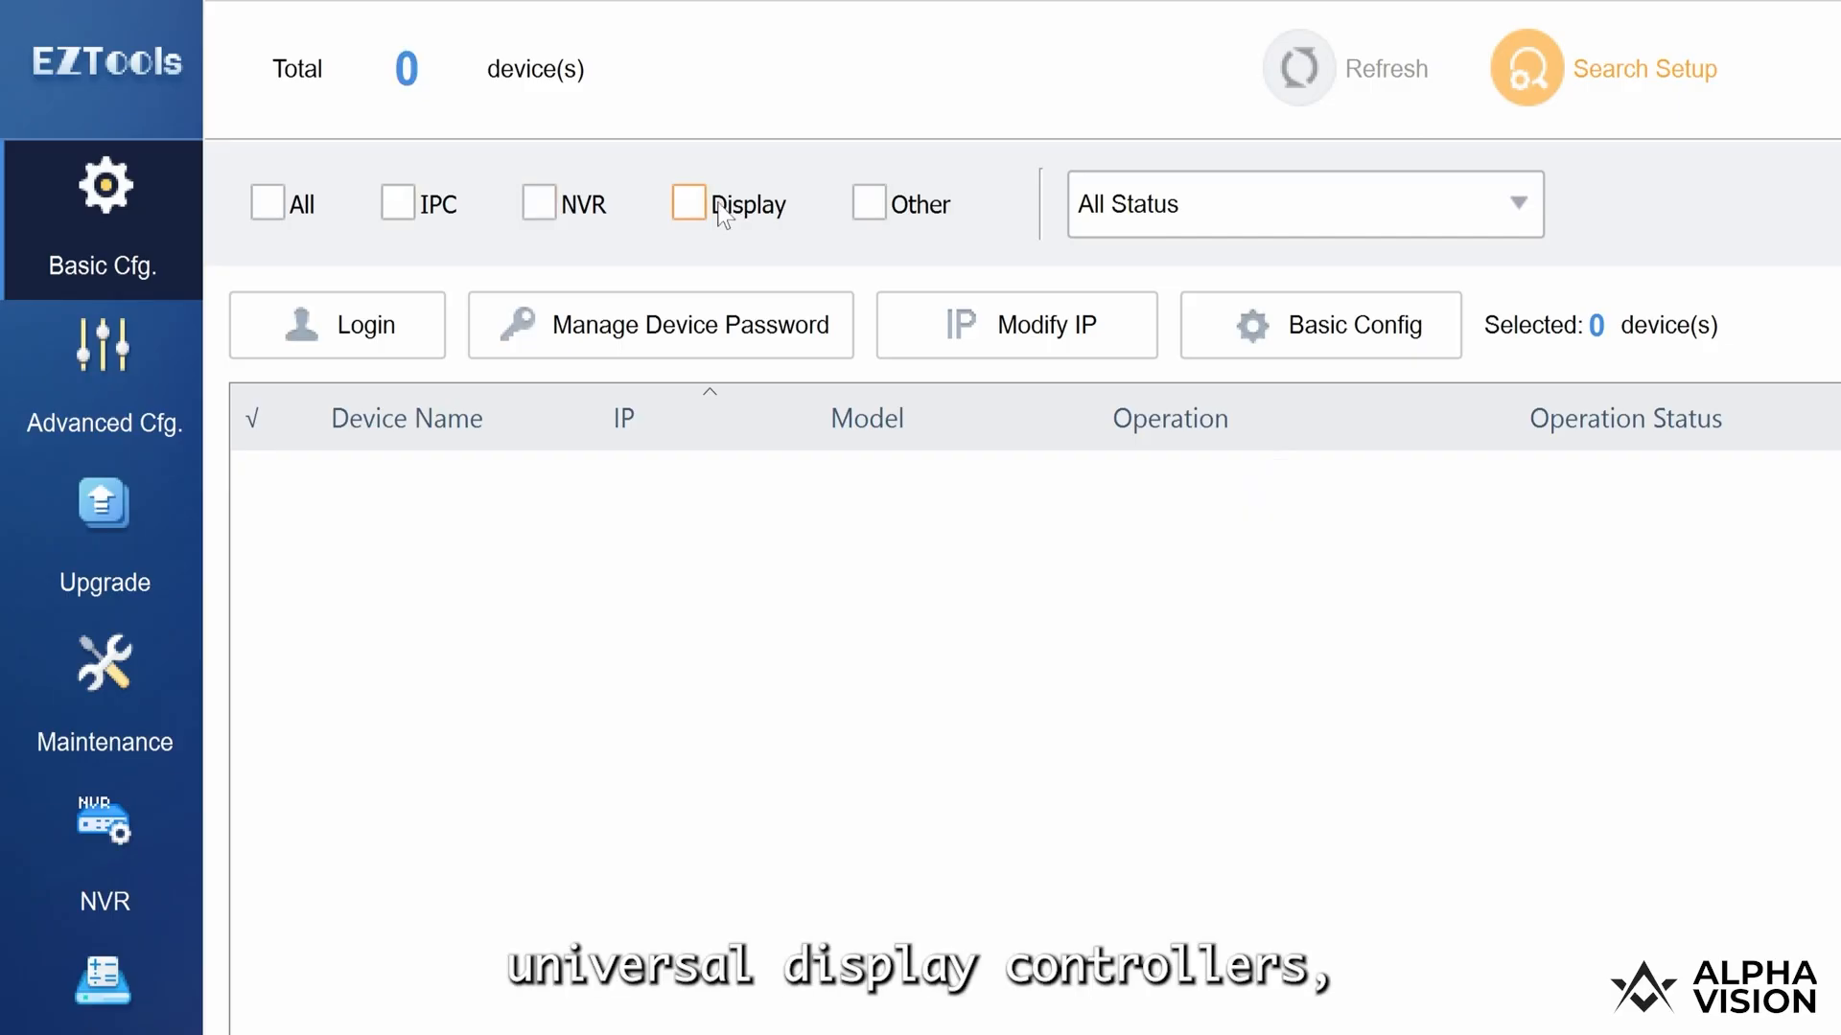
click(721, 213)
click(912, 204)
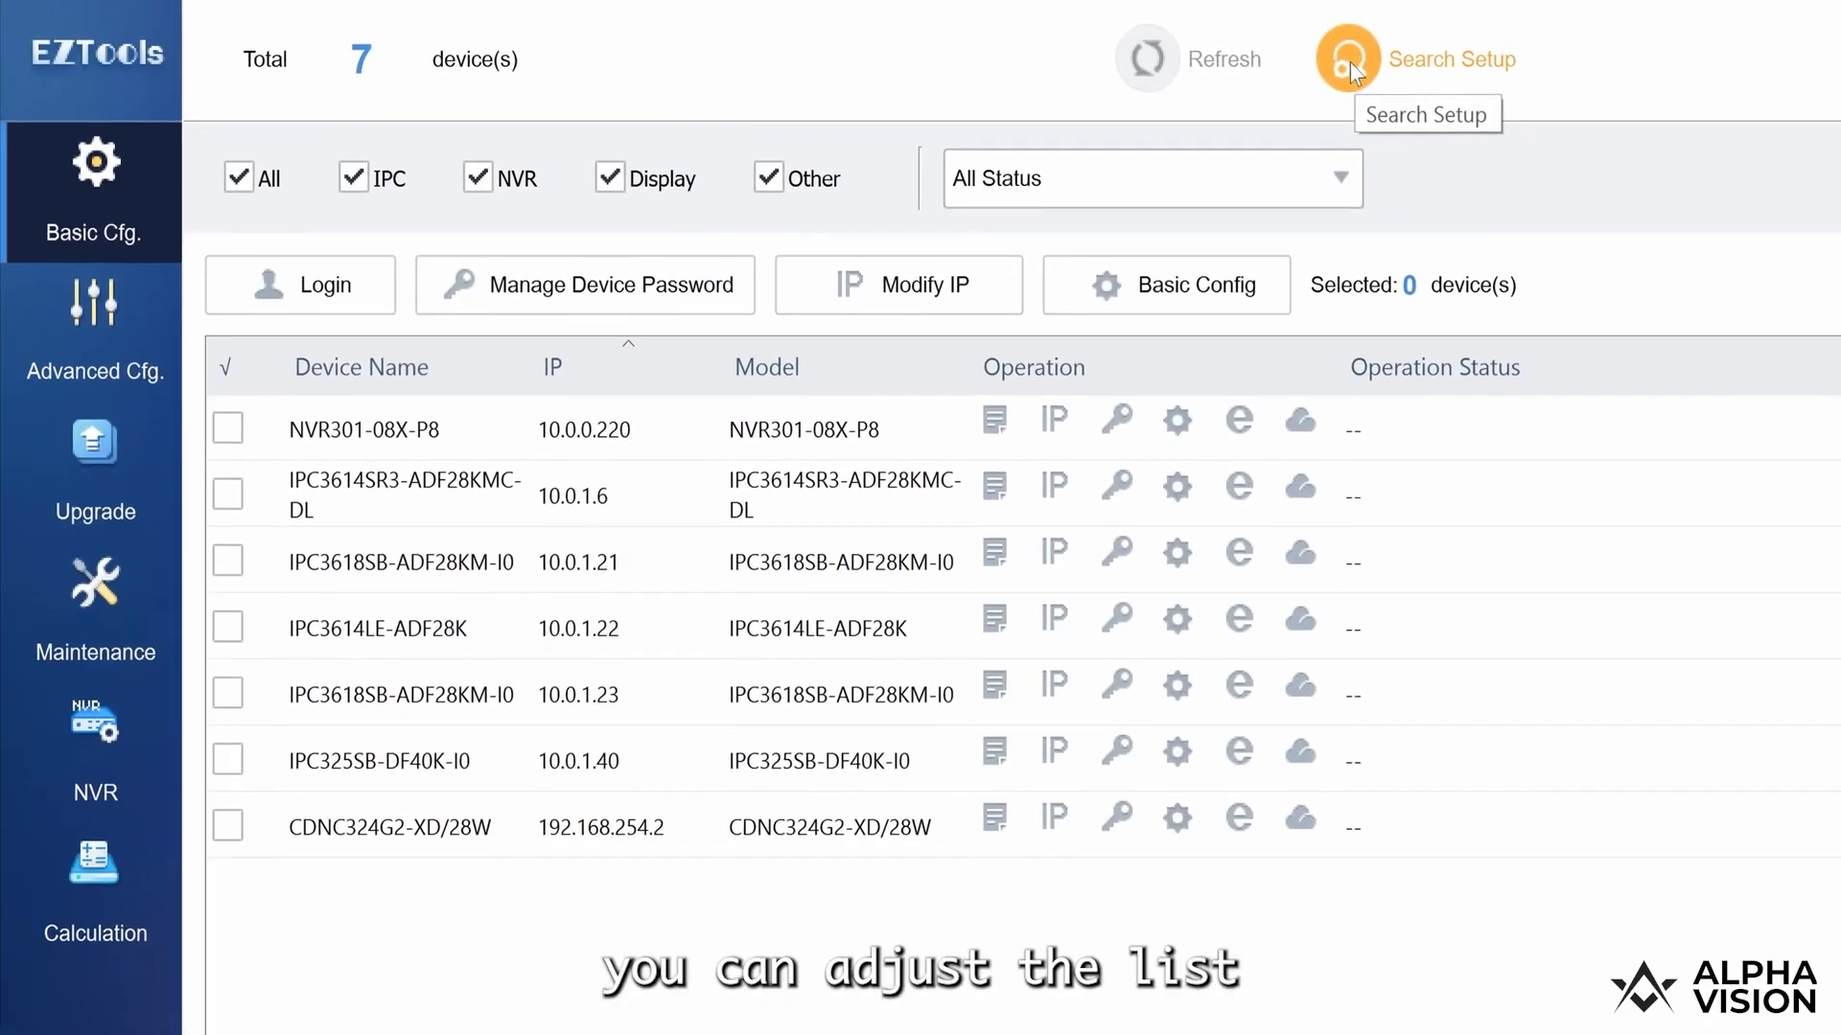
Step: Configure the search setup to list Version, MAC and Serial No. for each device
click(1349, 65)
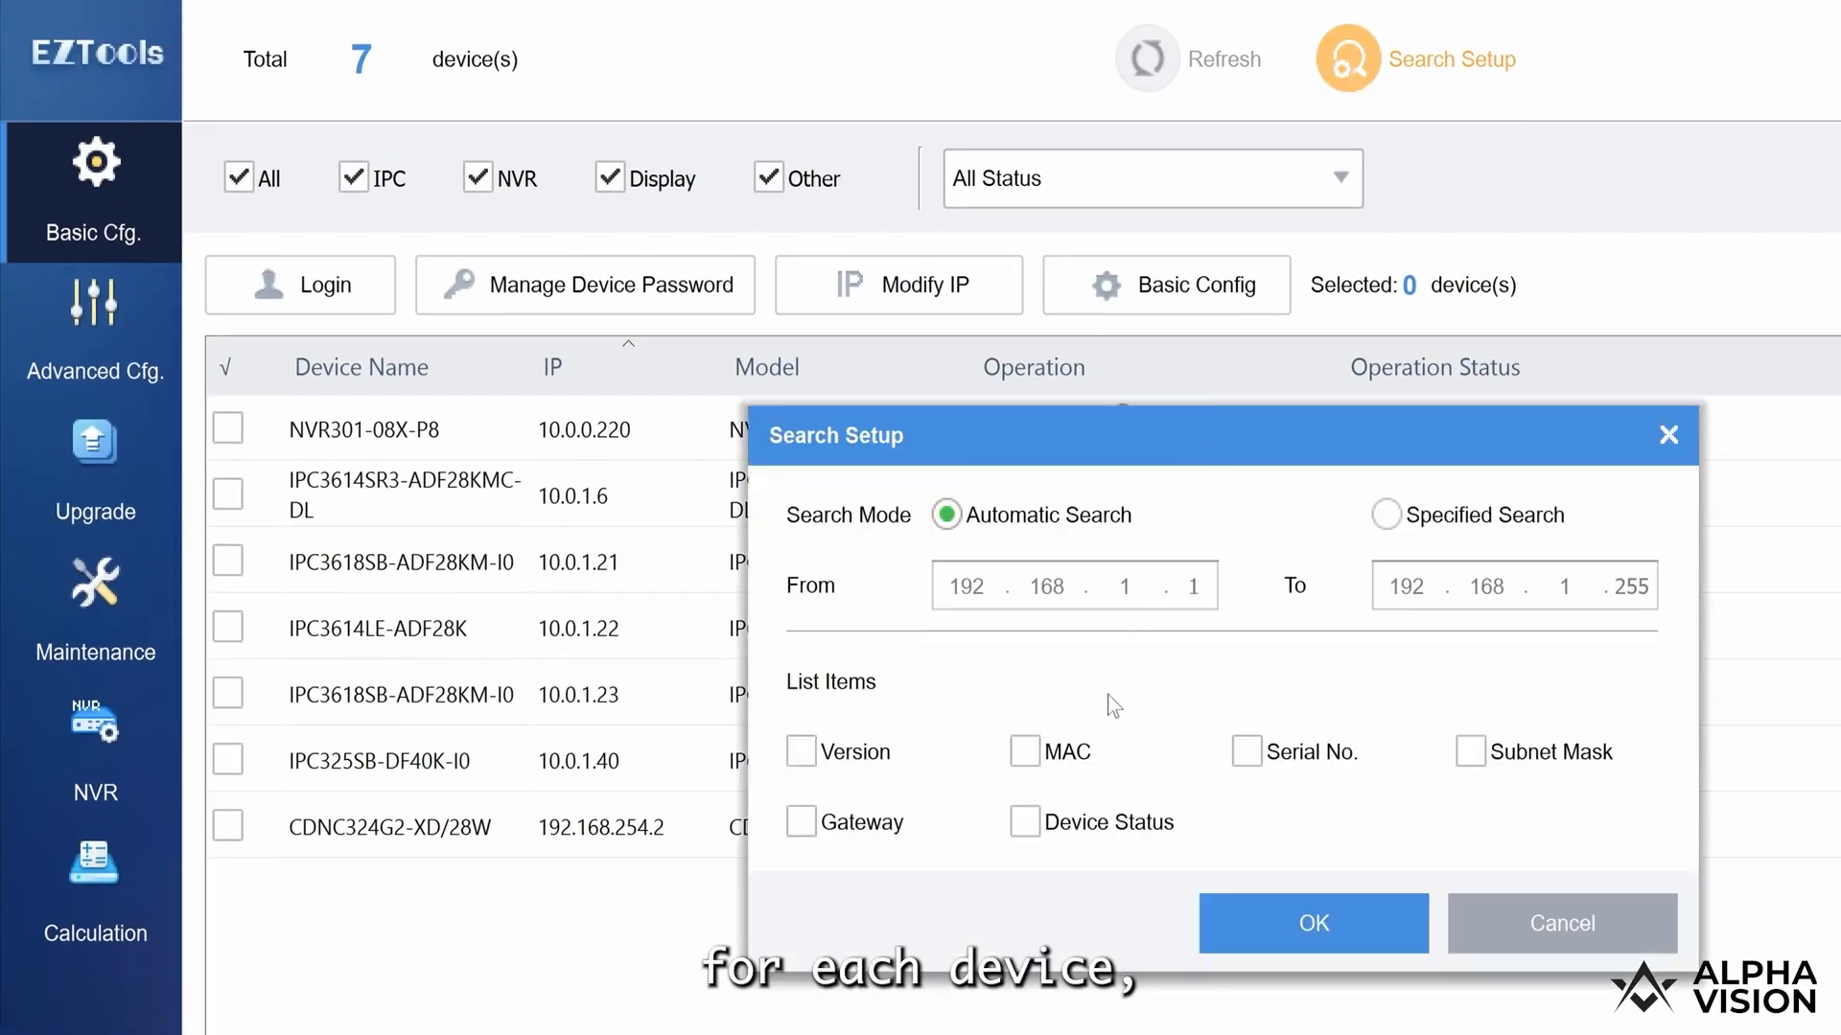
click(832, 759)
click(1044, 763)
click(1248, 754)
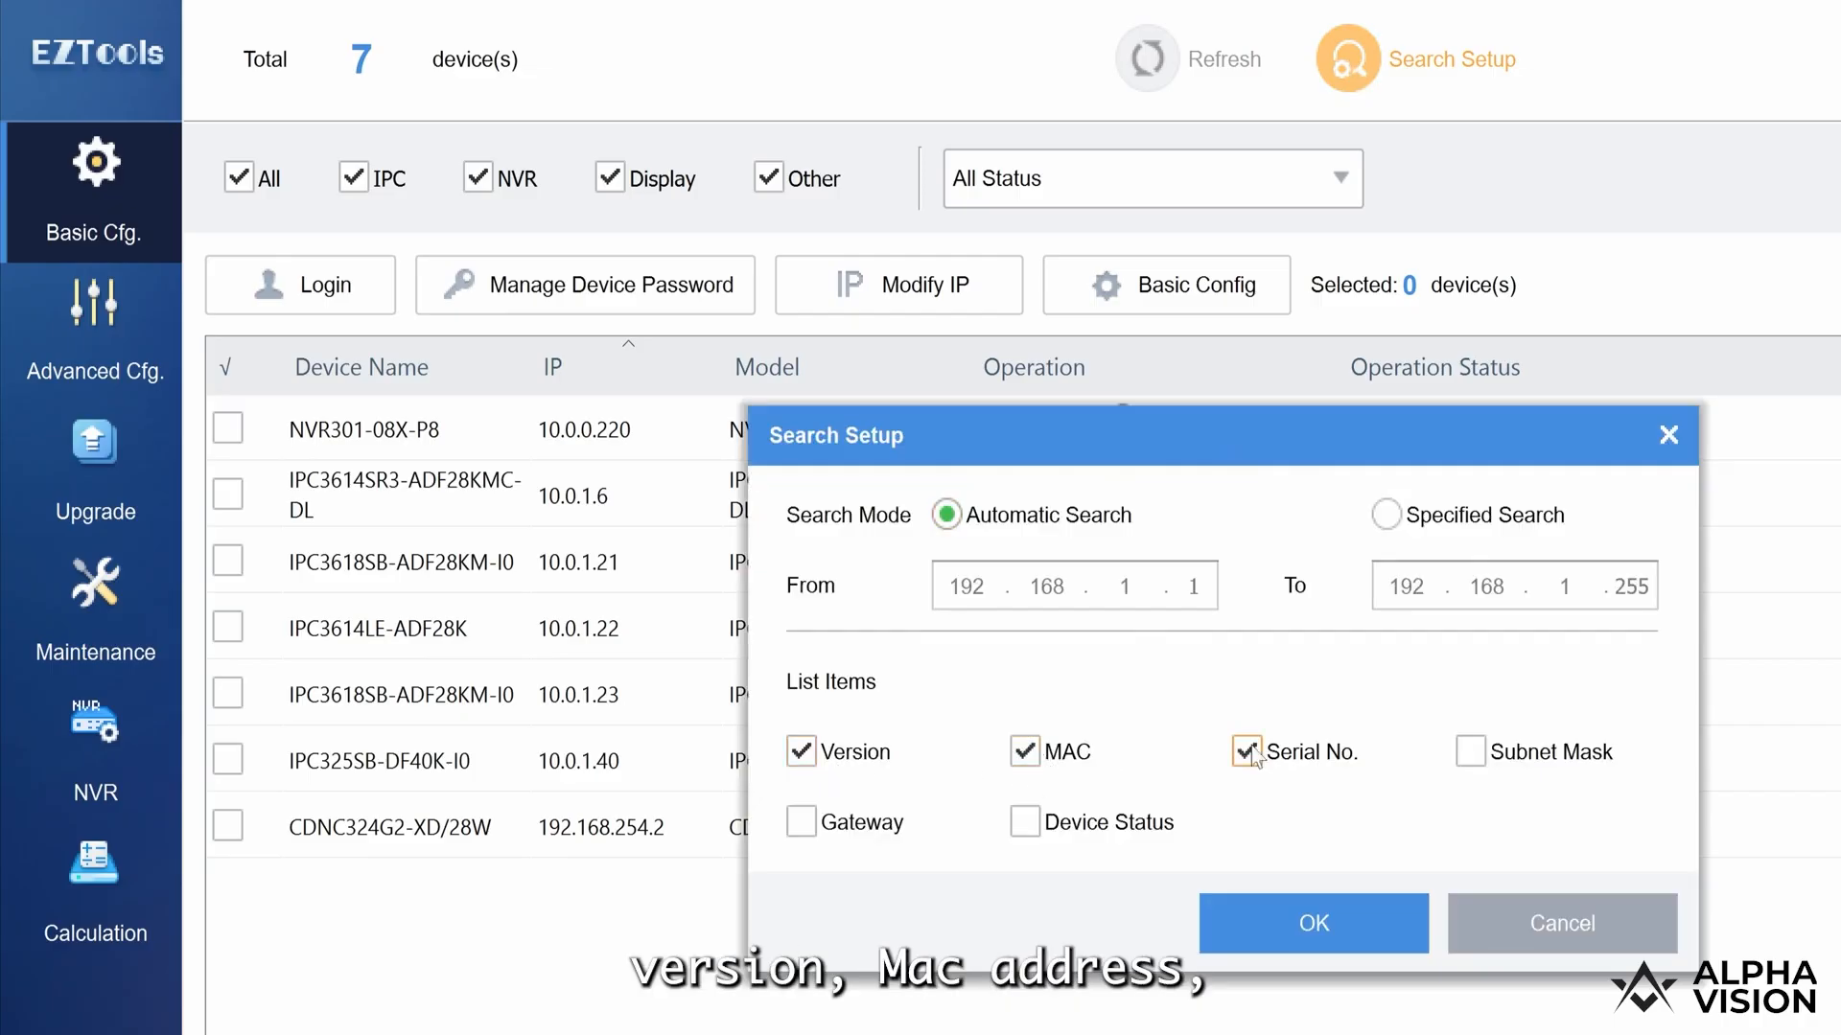
click(1299, 930)
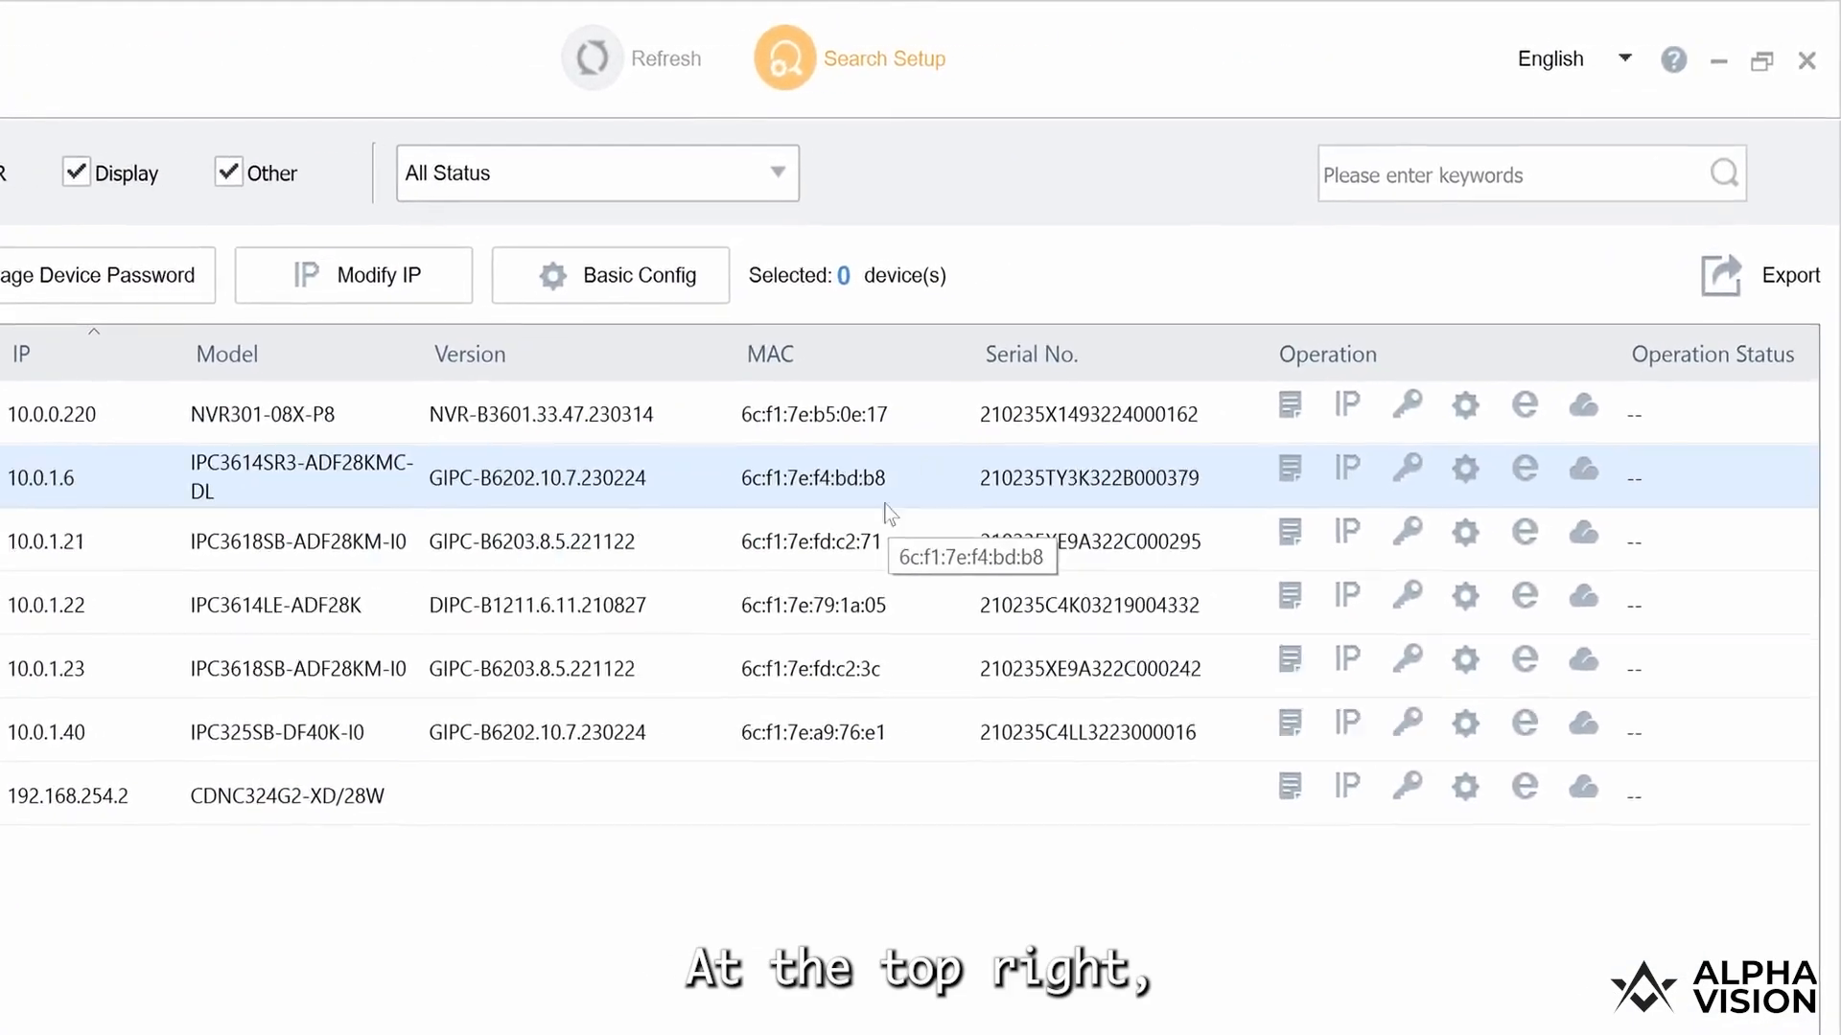
Step: Change the interface language to Español and close the resulting message
click(1625, 59)
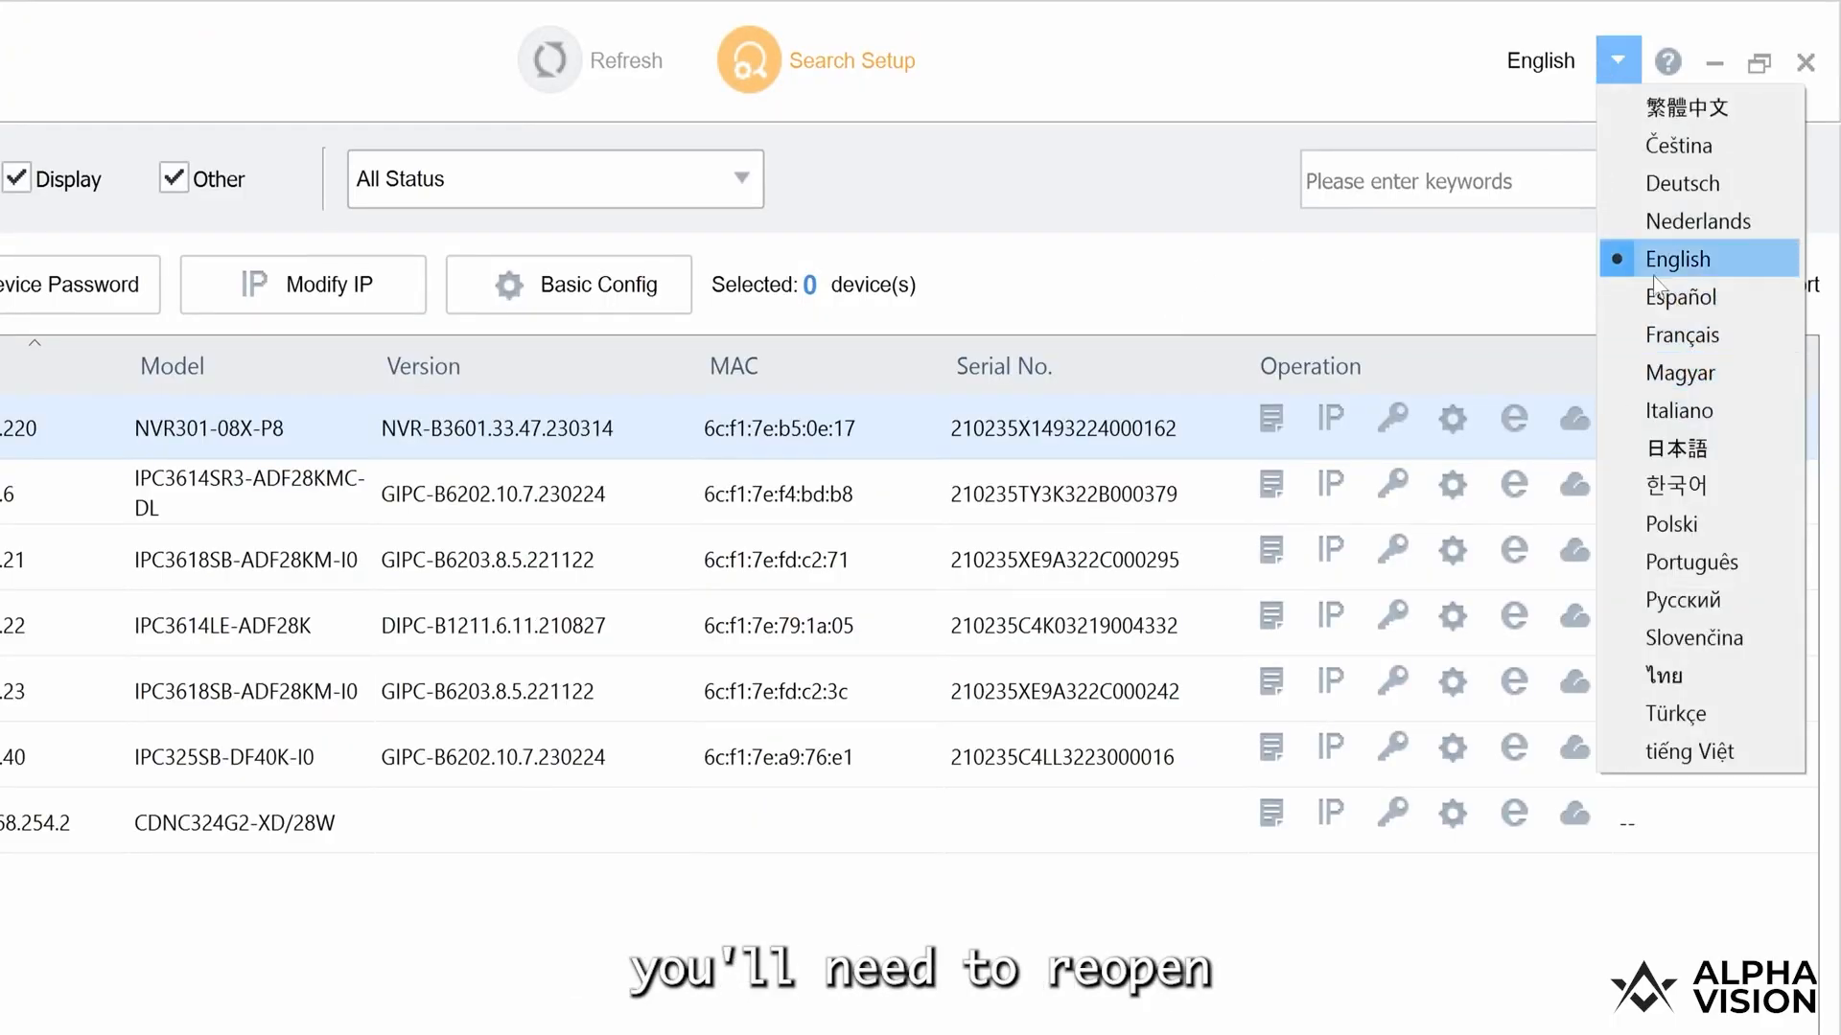
click(1687, 299)
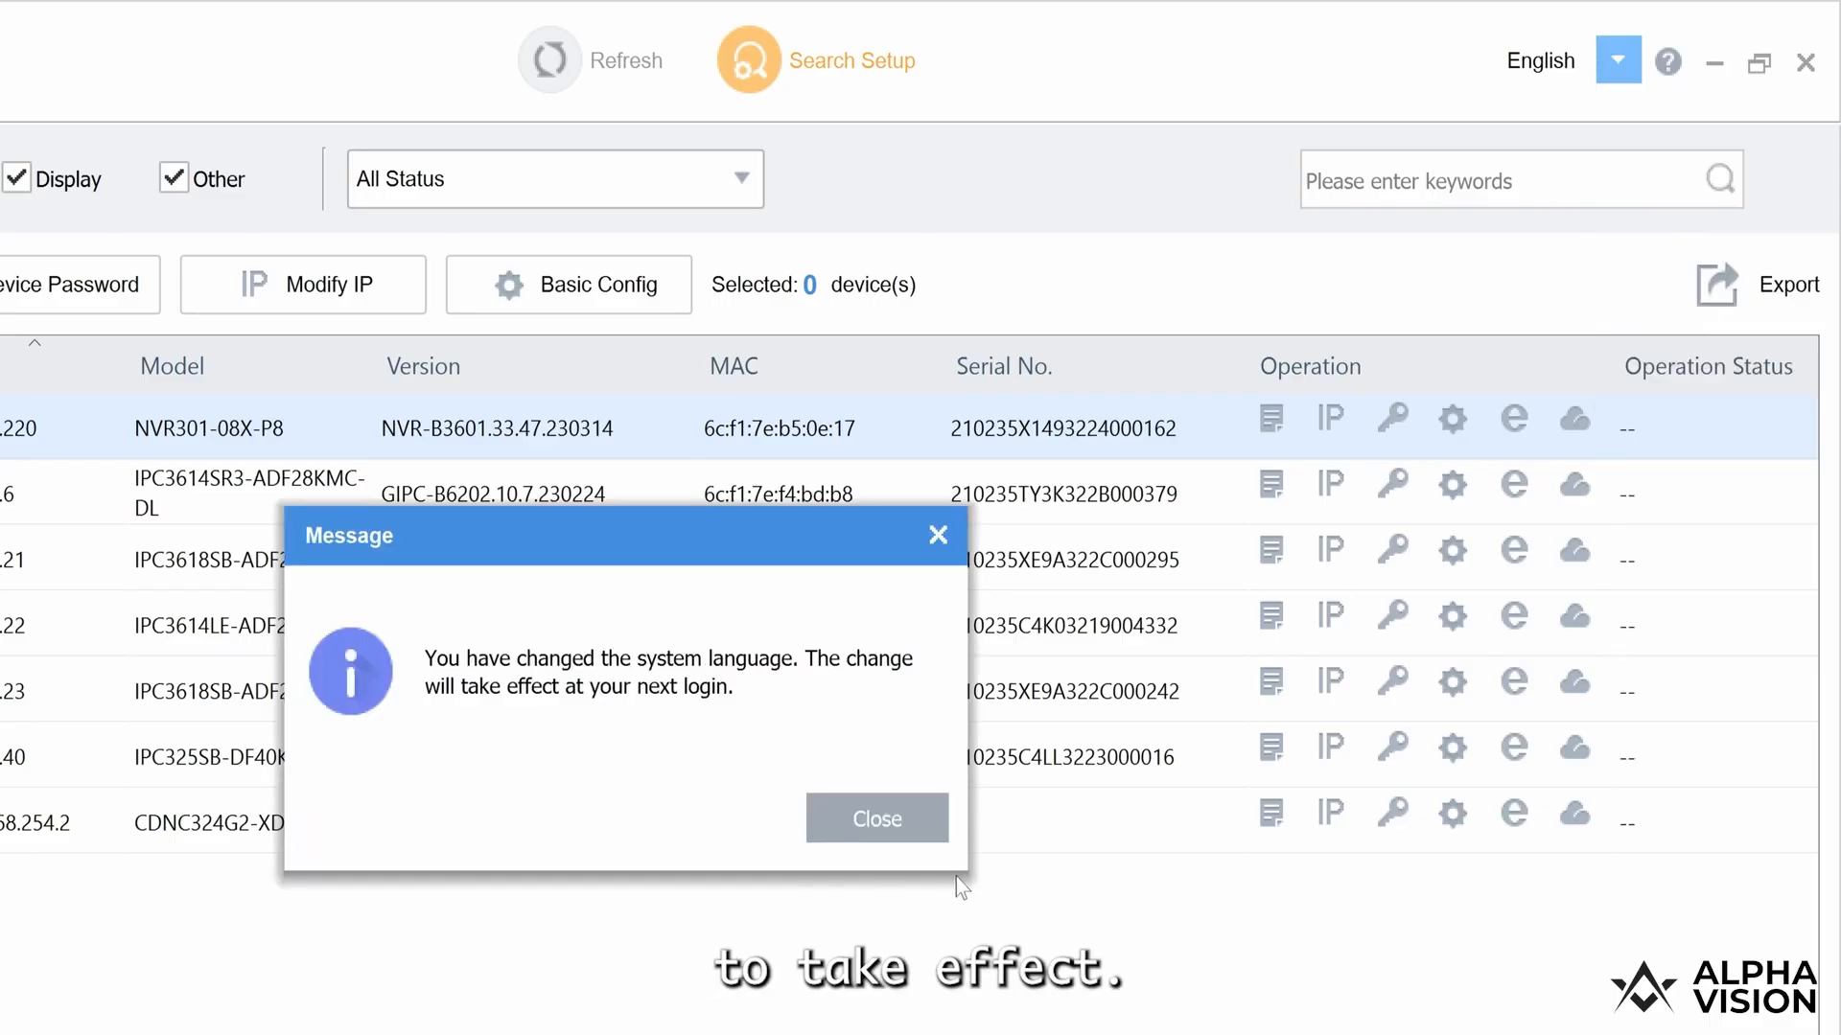
click(860, 826)
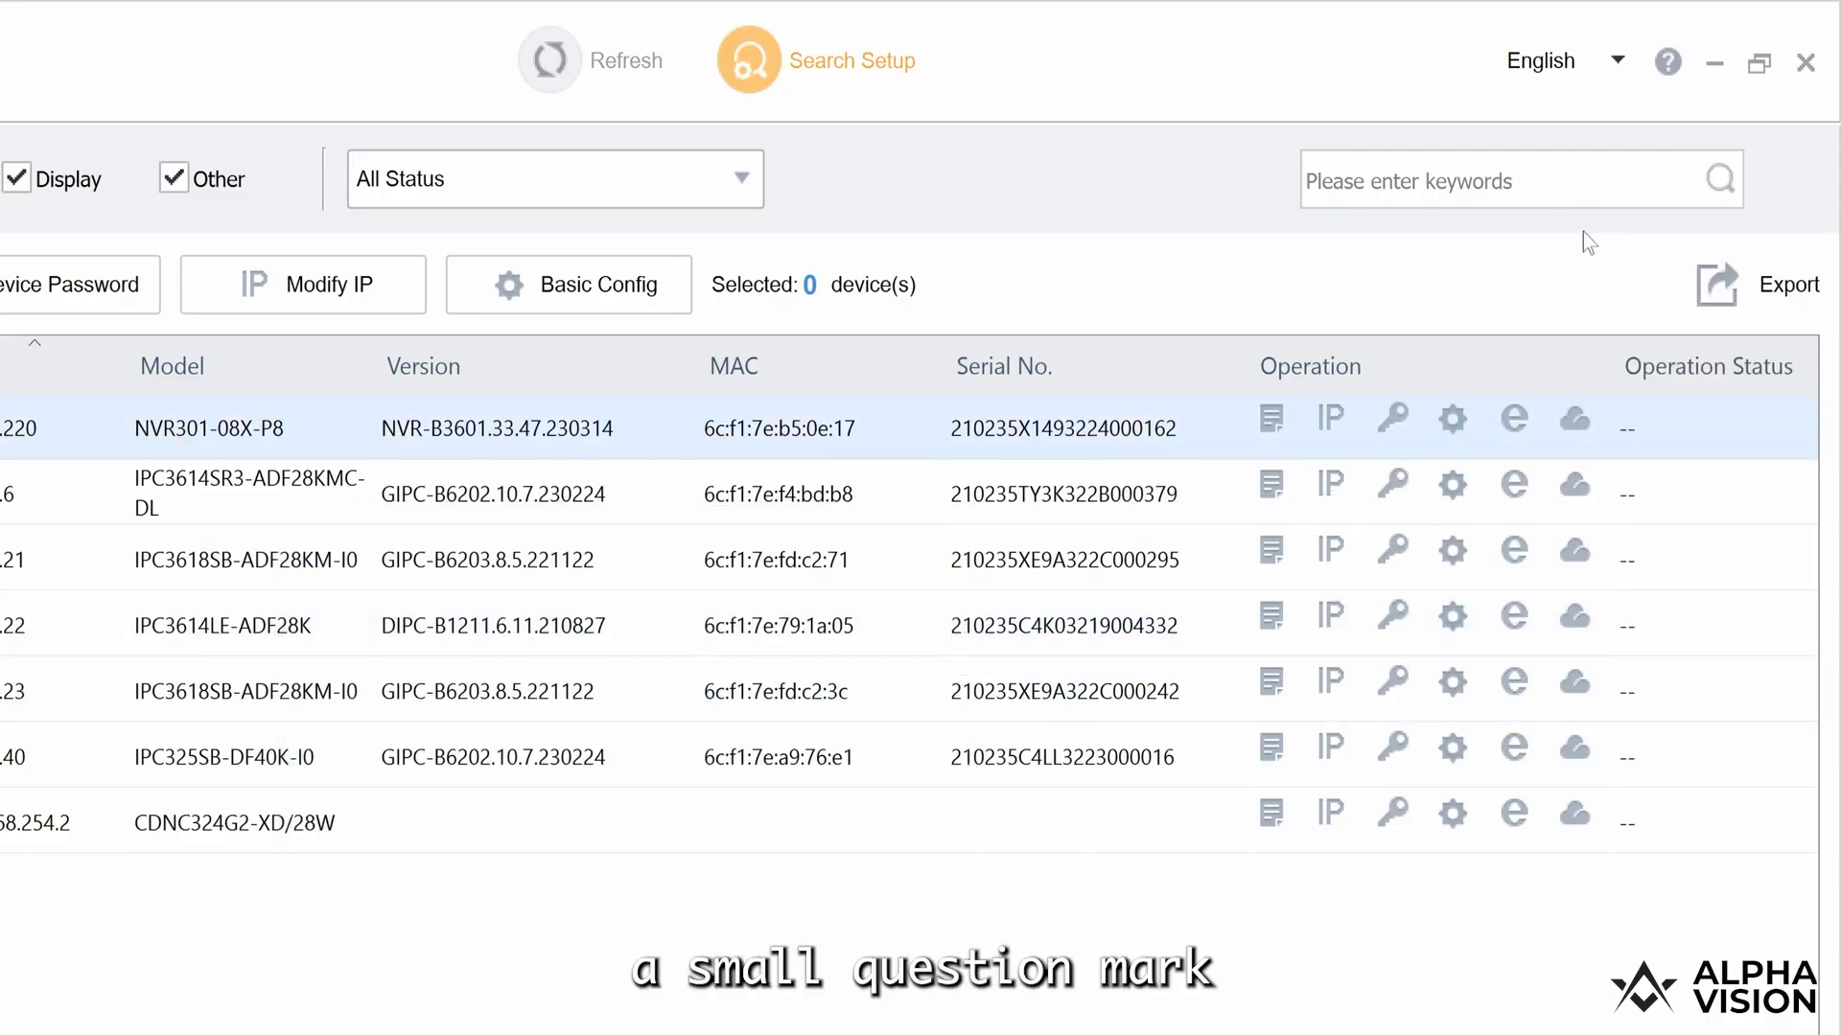
Step: View the version and update information of EZTools 2.0, then close it
click(1672, 65)
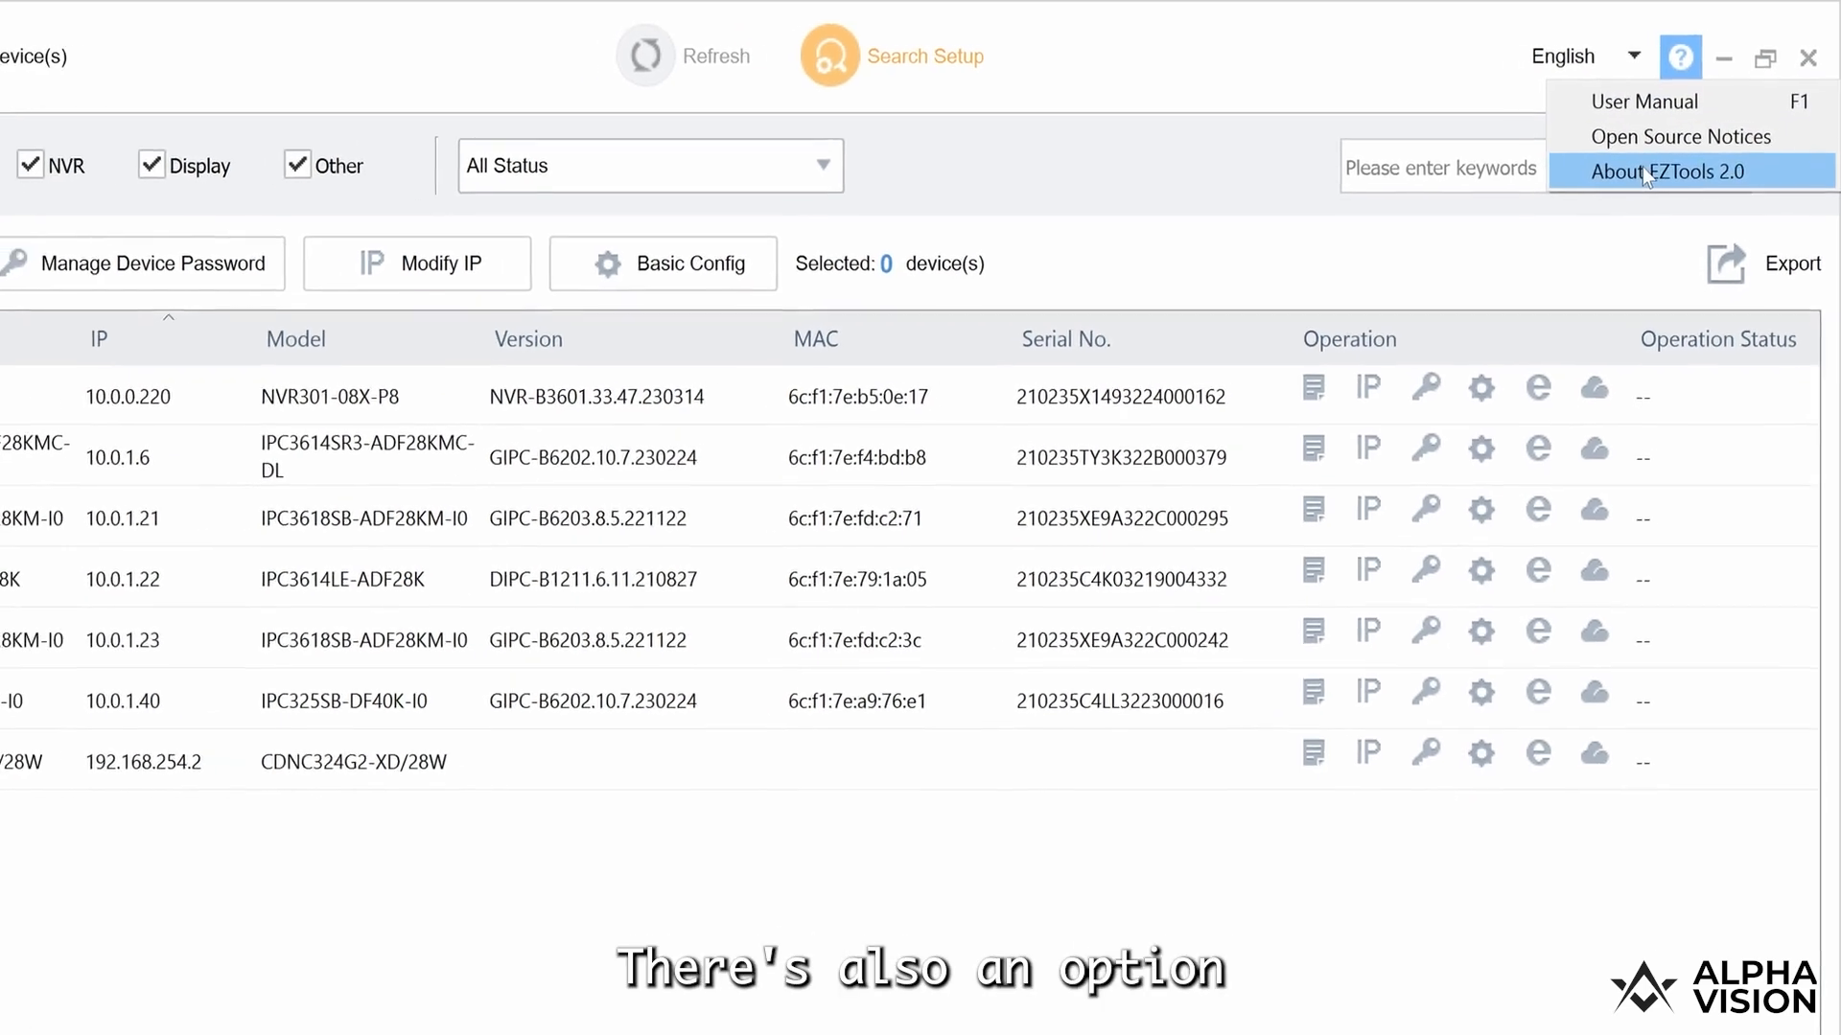
click(1659, 157)
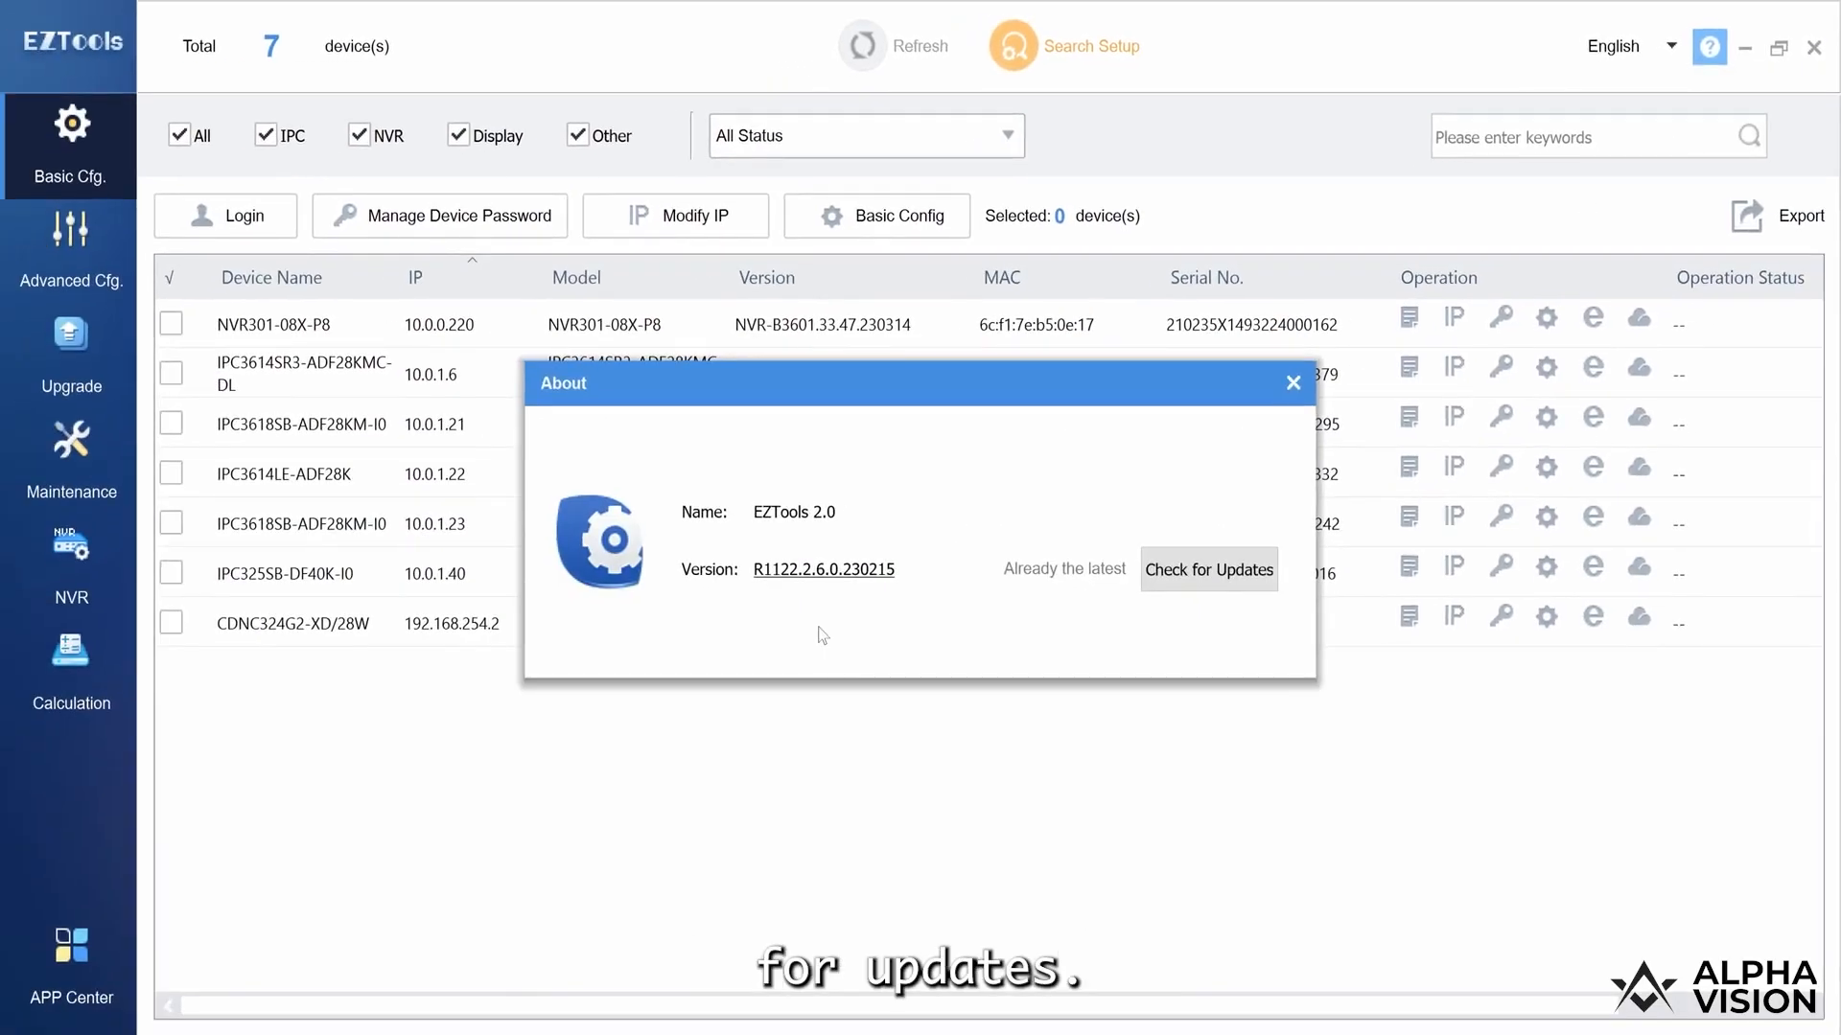
key(Escape)
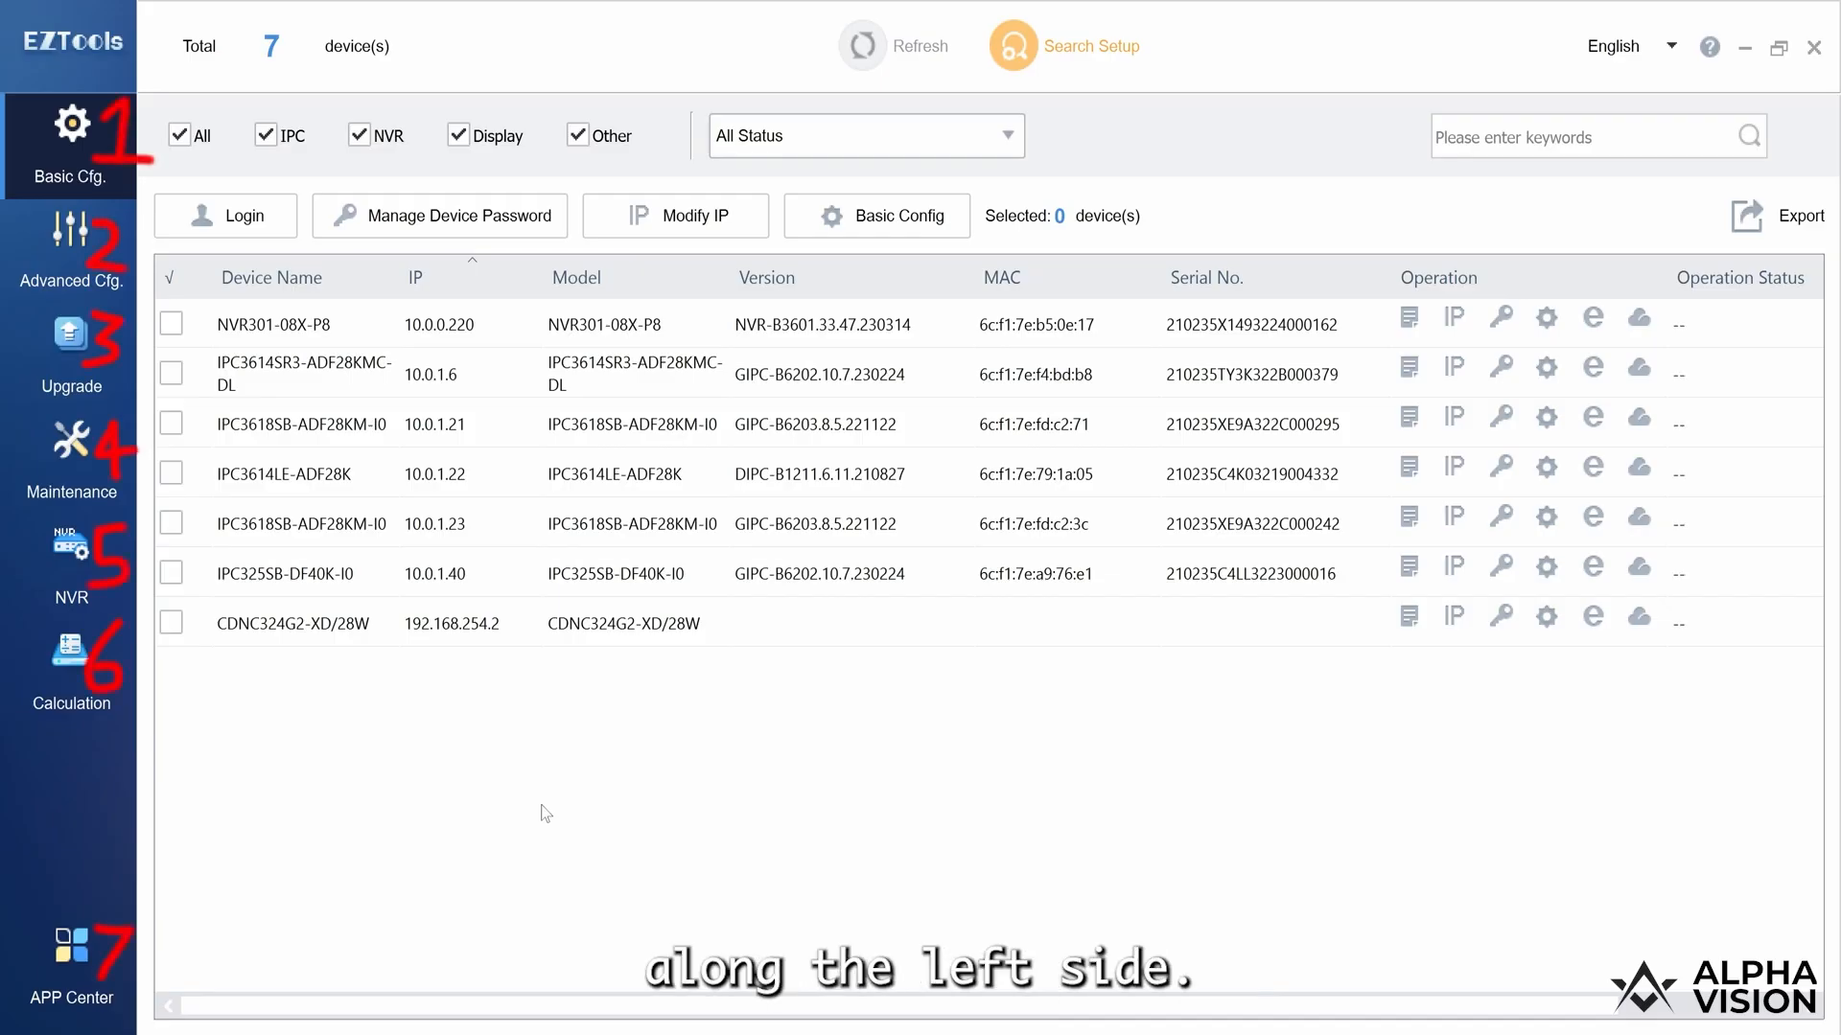
Step: Look through the Advanced Cfg., Upgrade, Maintenance and NVR sections, then return to Basic Cfg
click(67, 220)
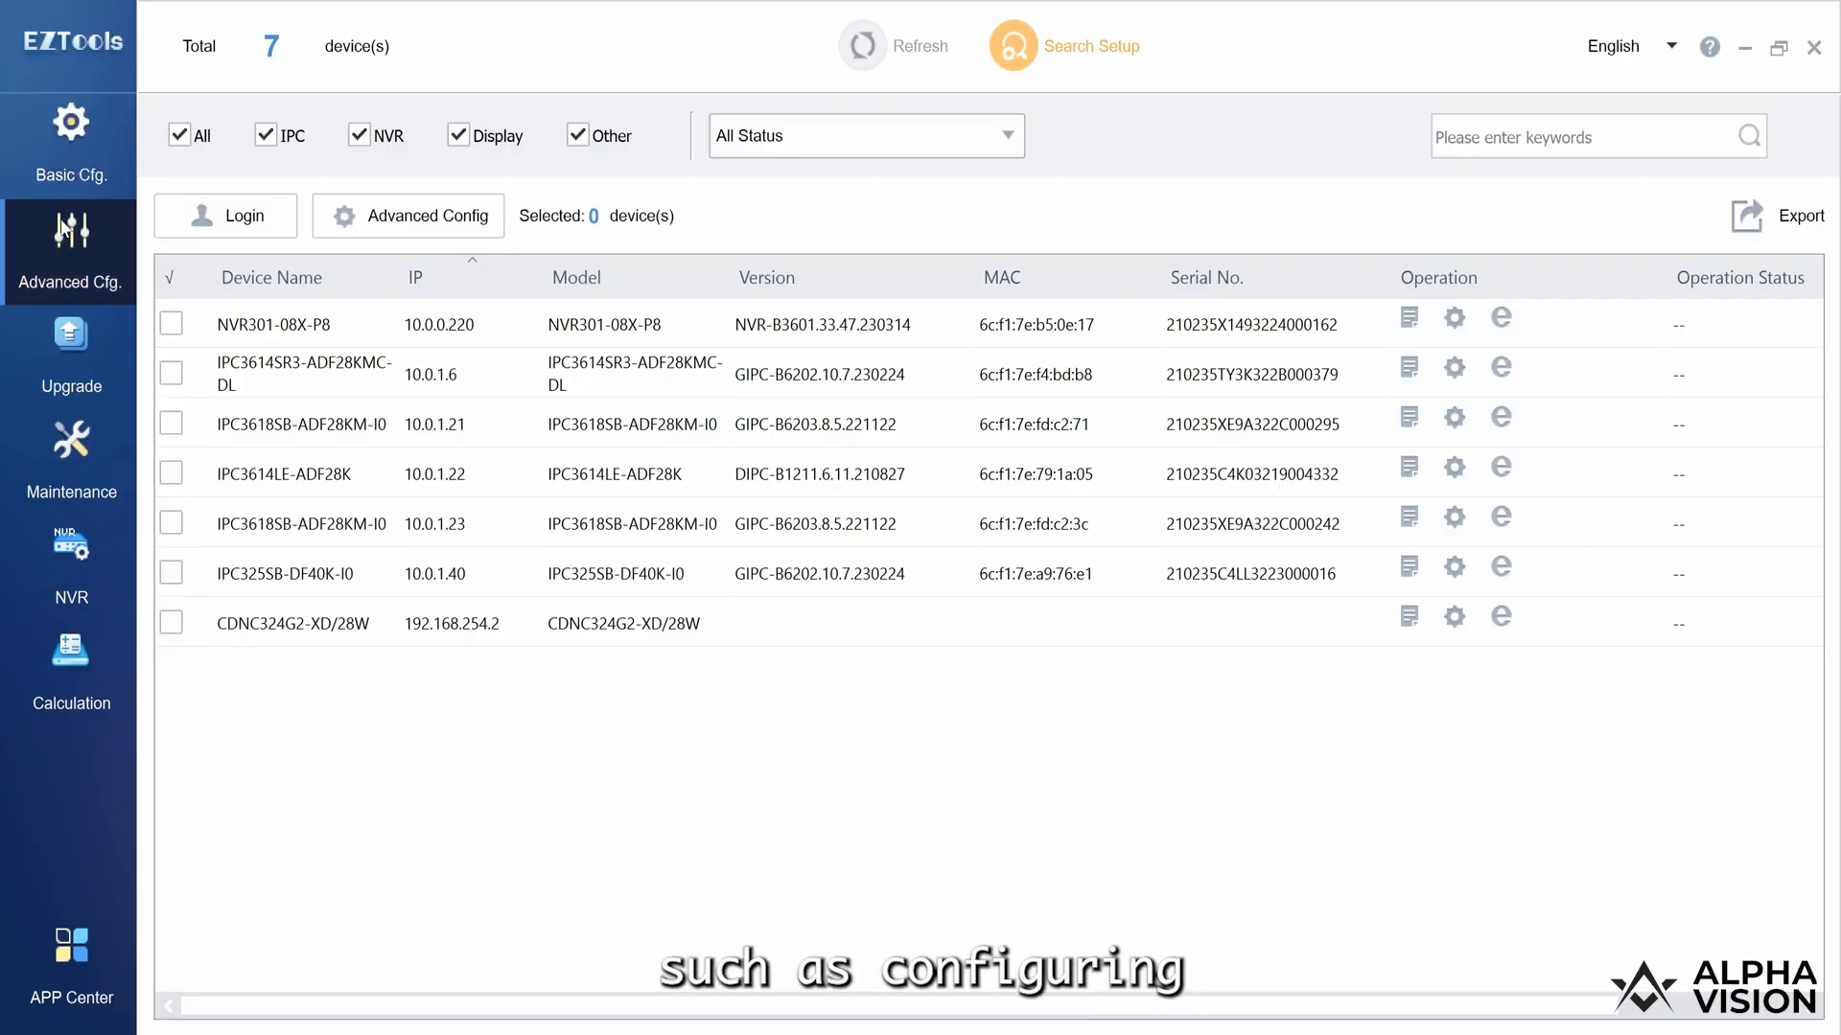
click(56, 342)
click(67, 456)
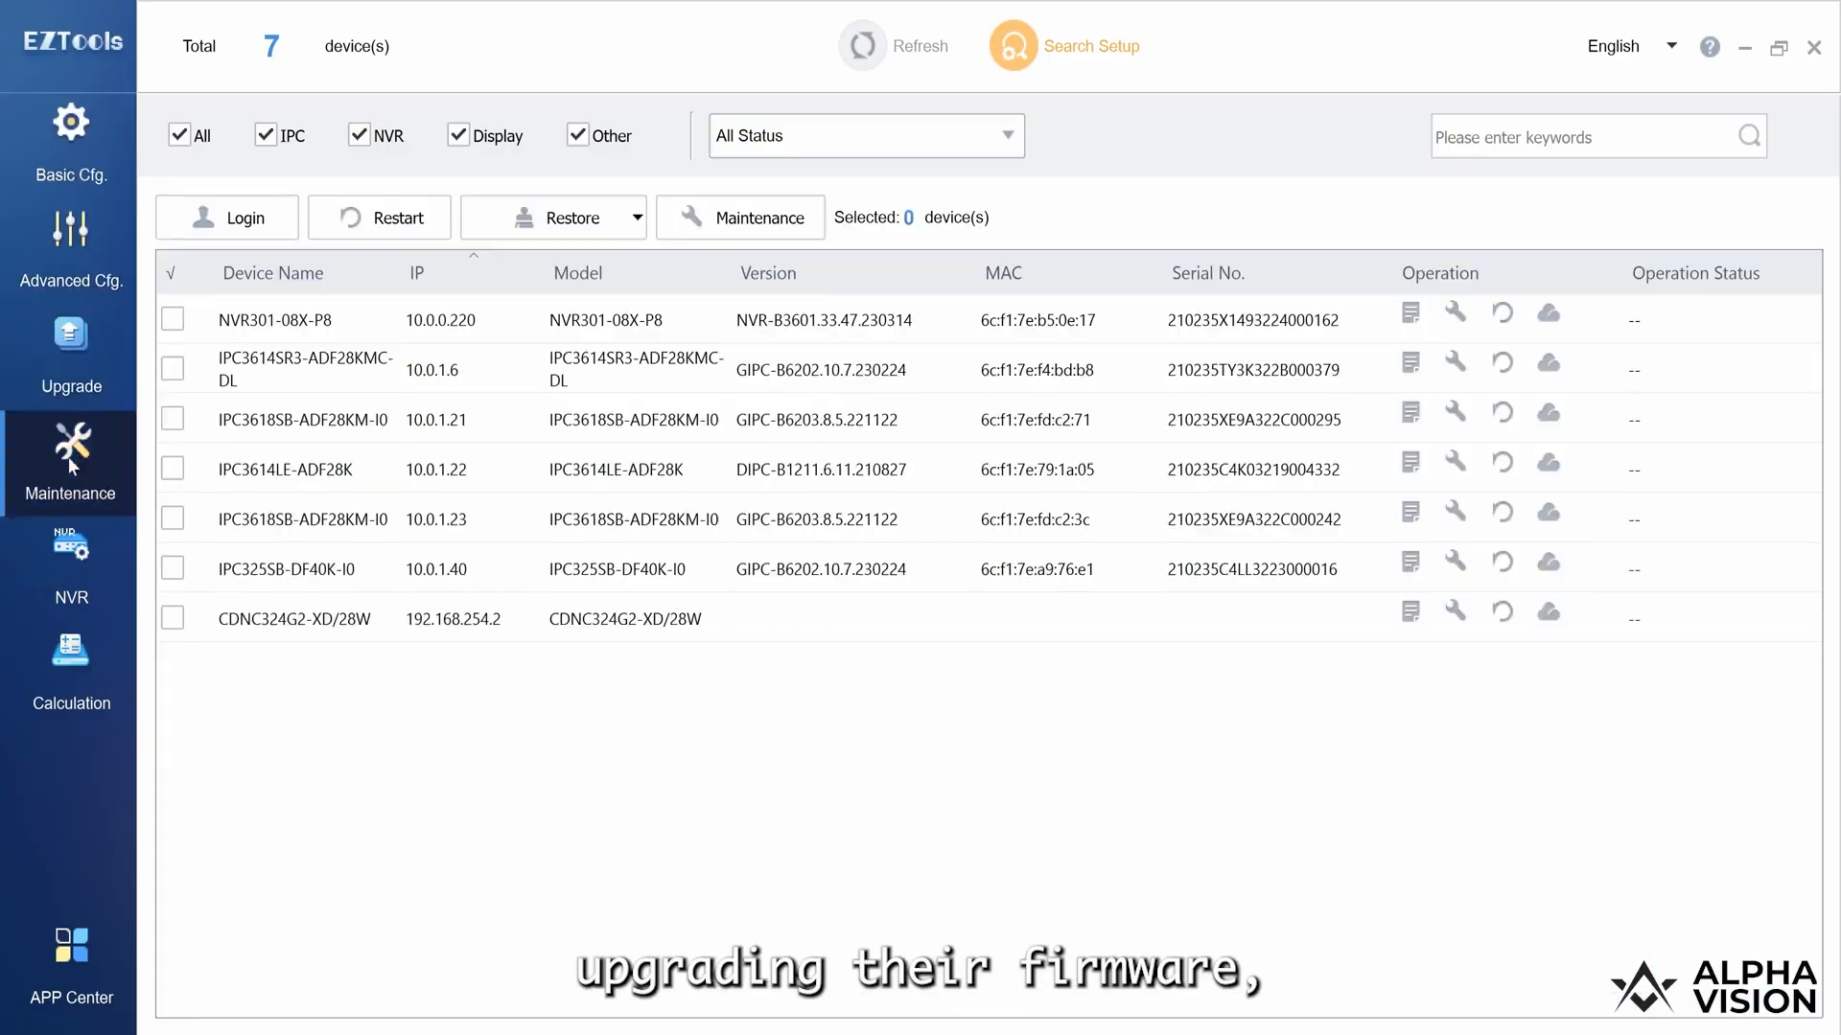
click(84, 574)
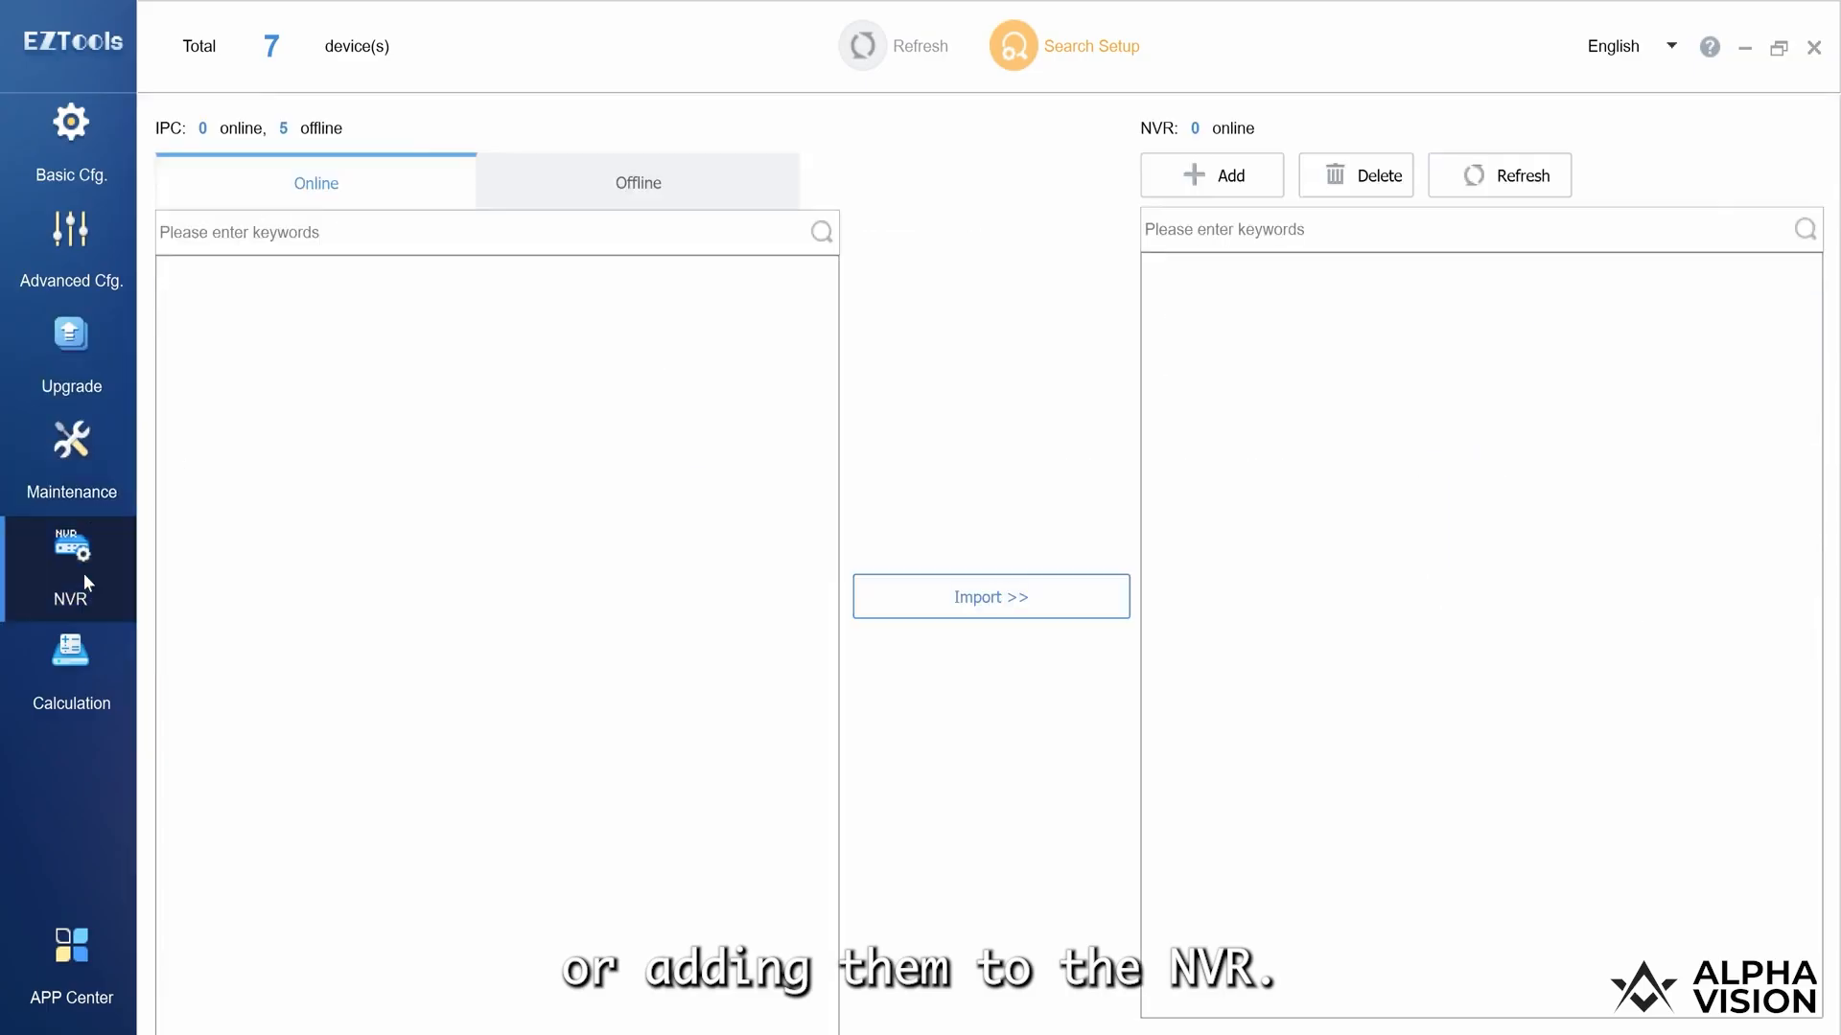
click(91, 165)
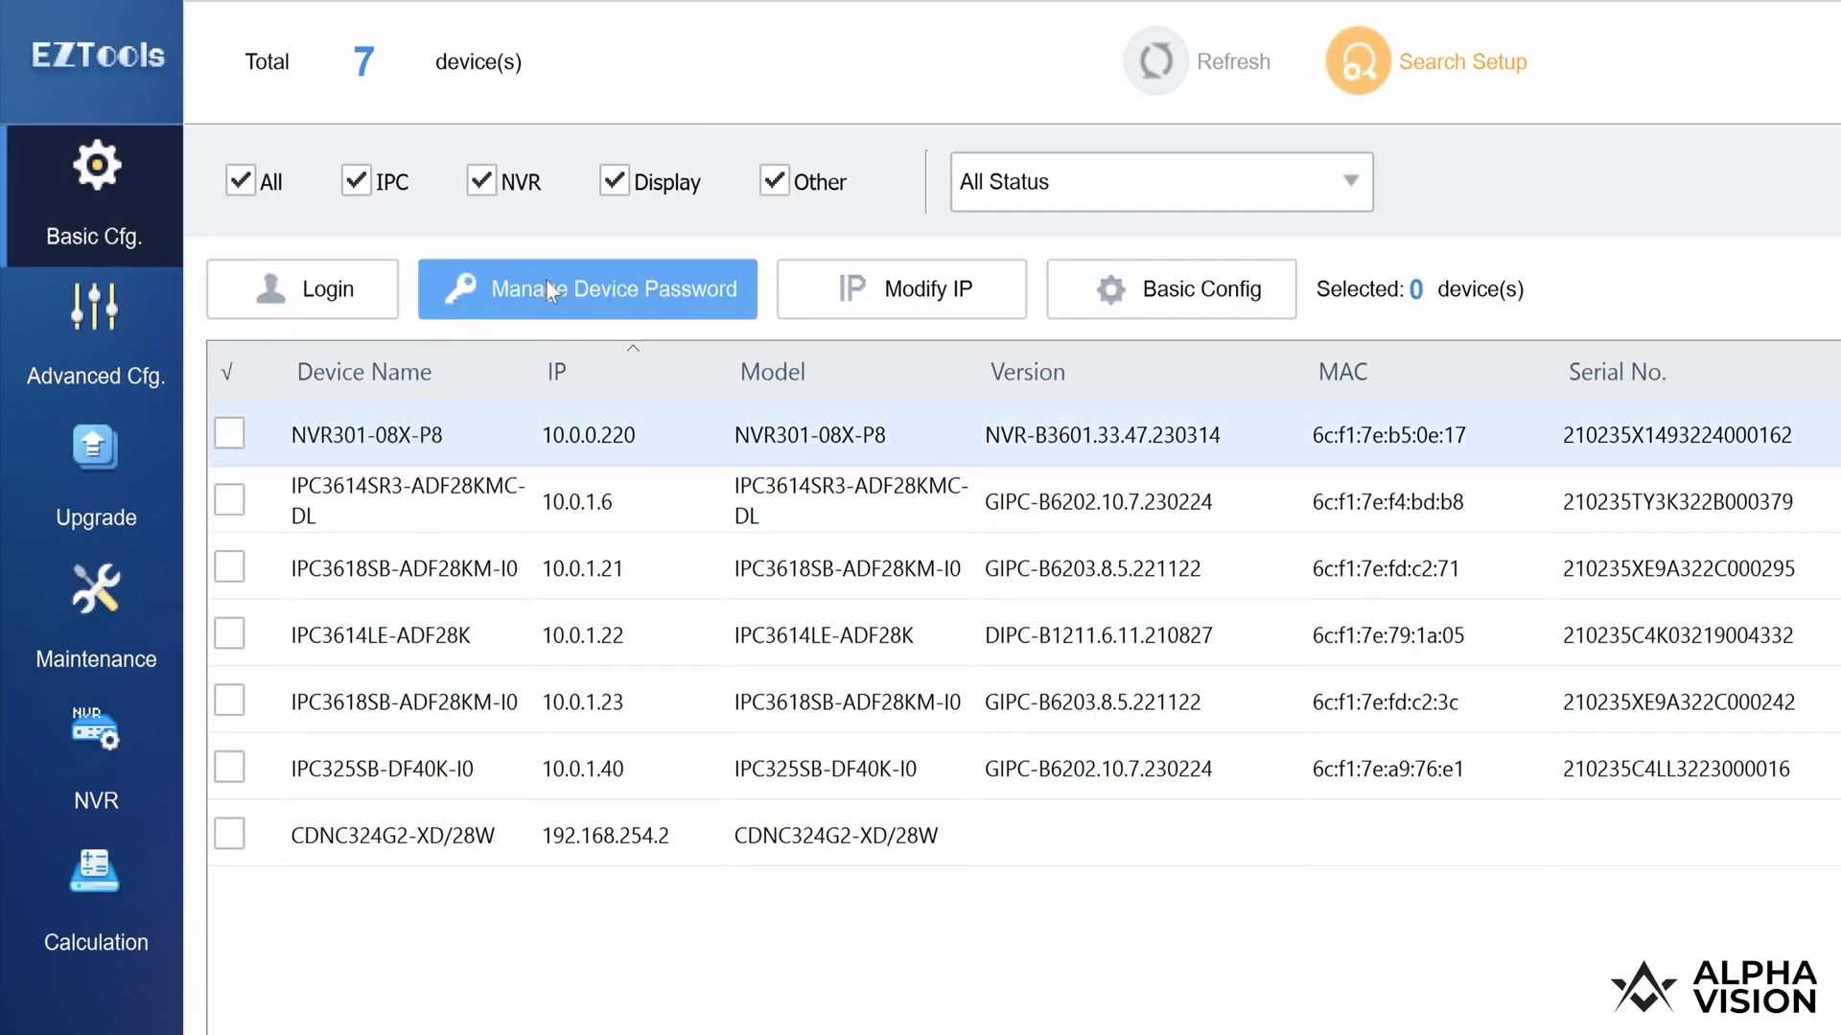
Step: Select only the camera at 10.0.1.21 and log in to it as admin with the device password
click(229, 501)
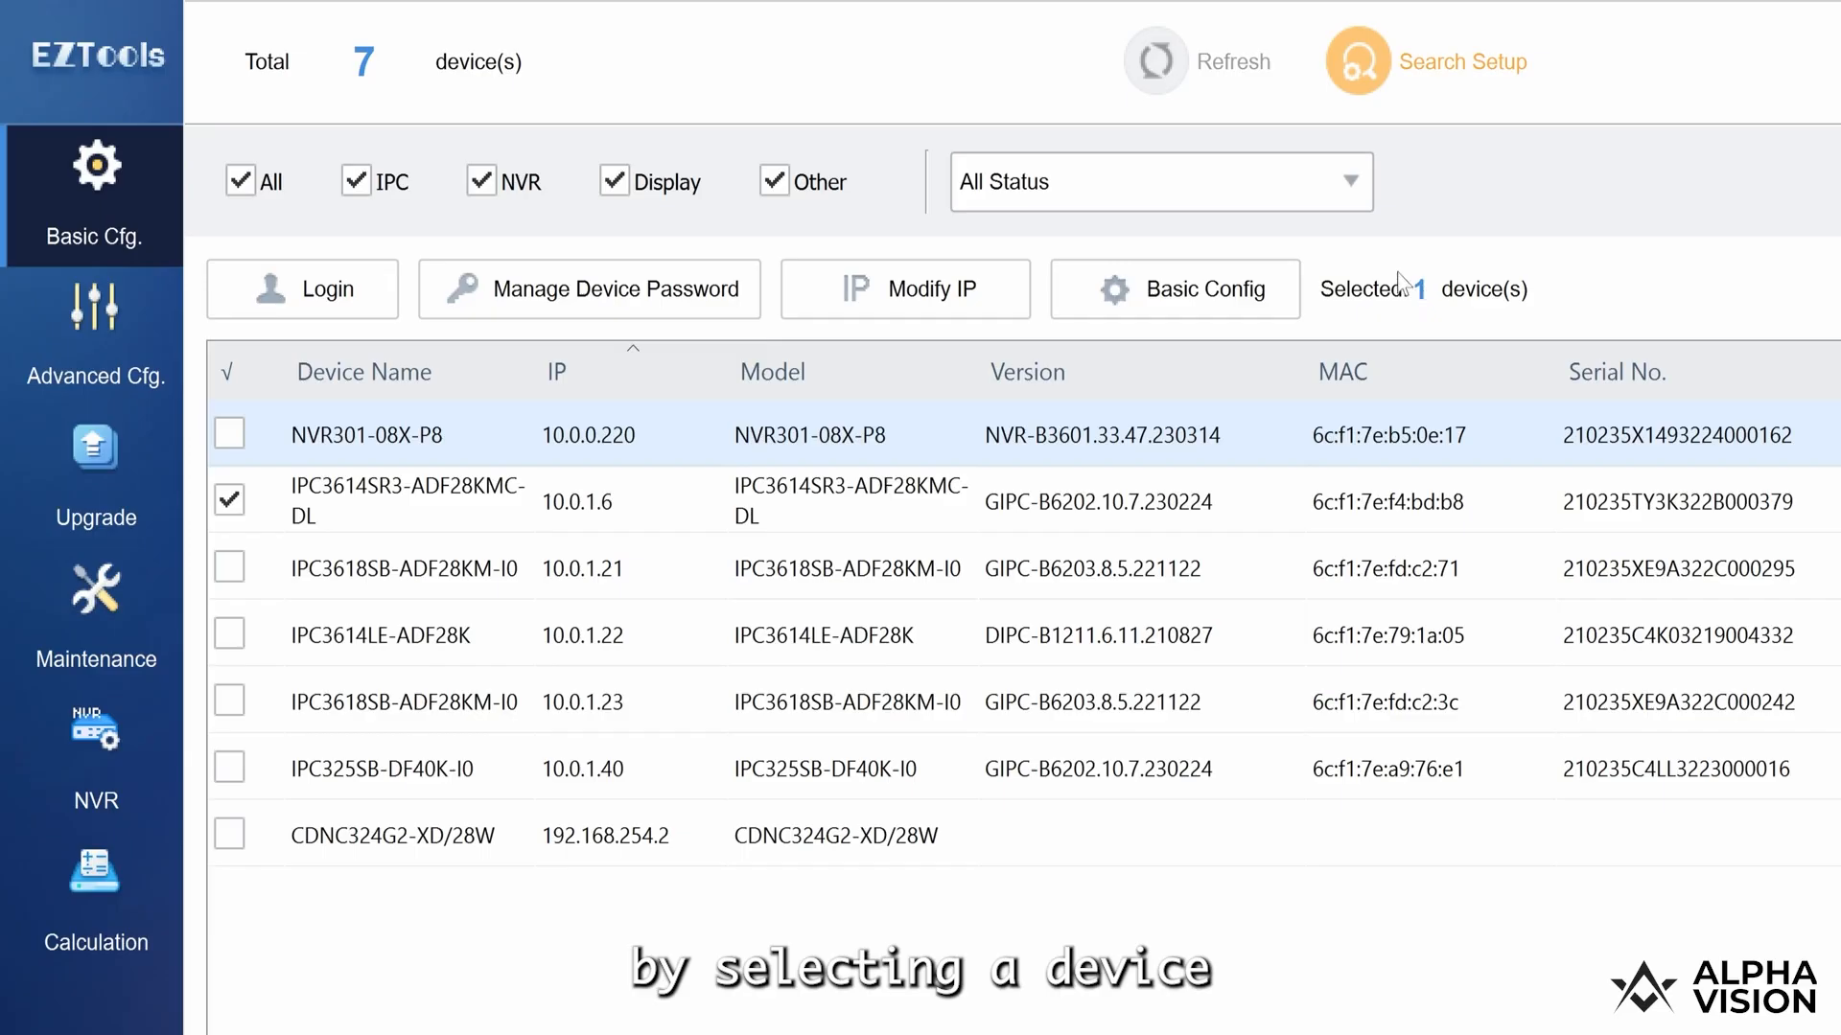
click(229, 500)
click(229, 567)
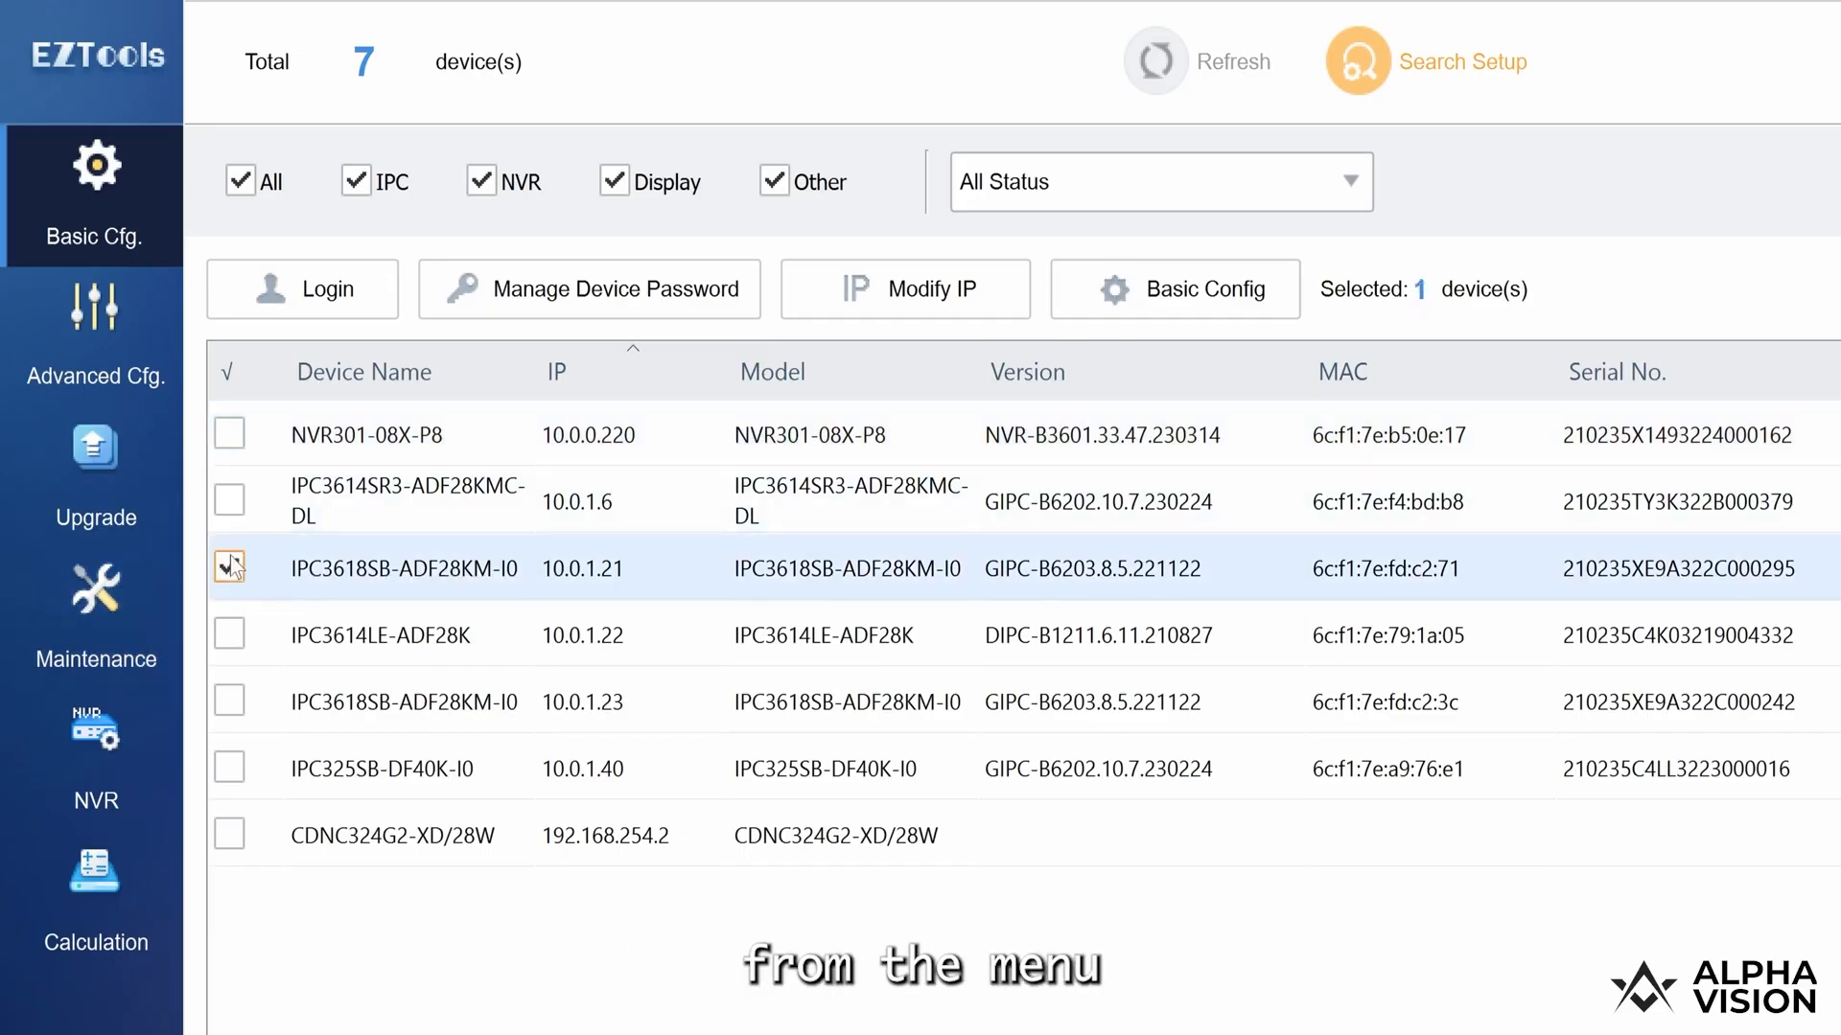
click(289, 288)
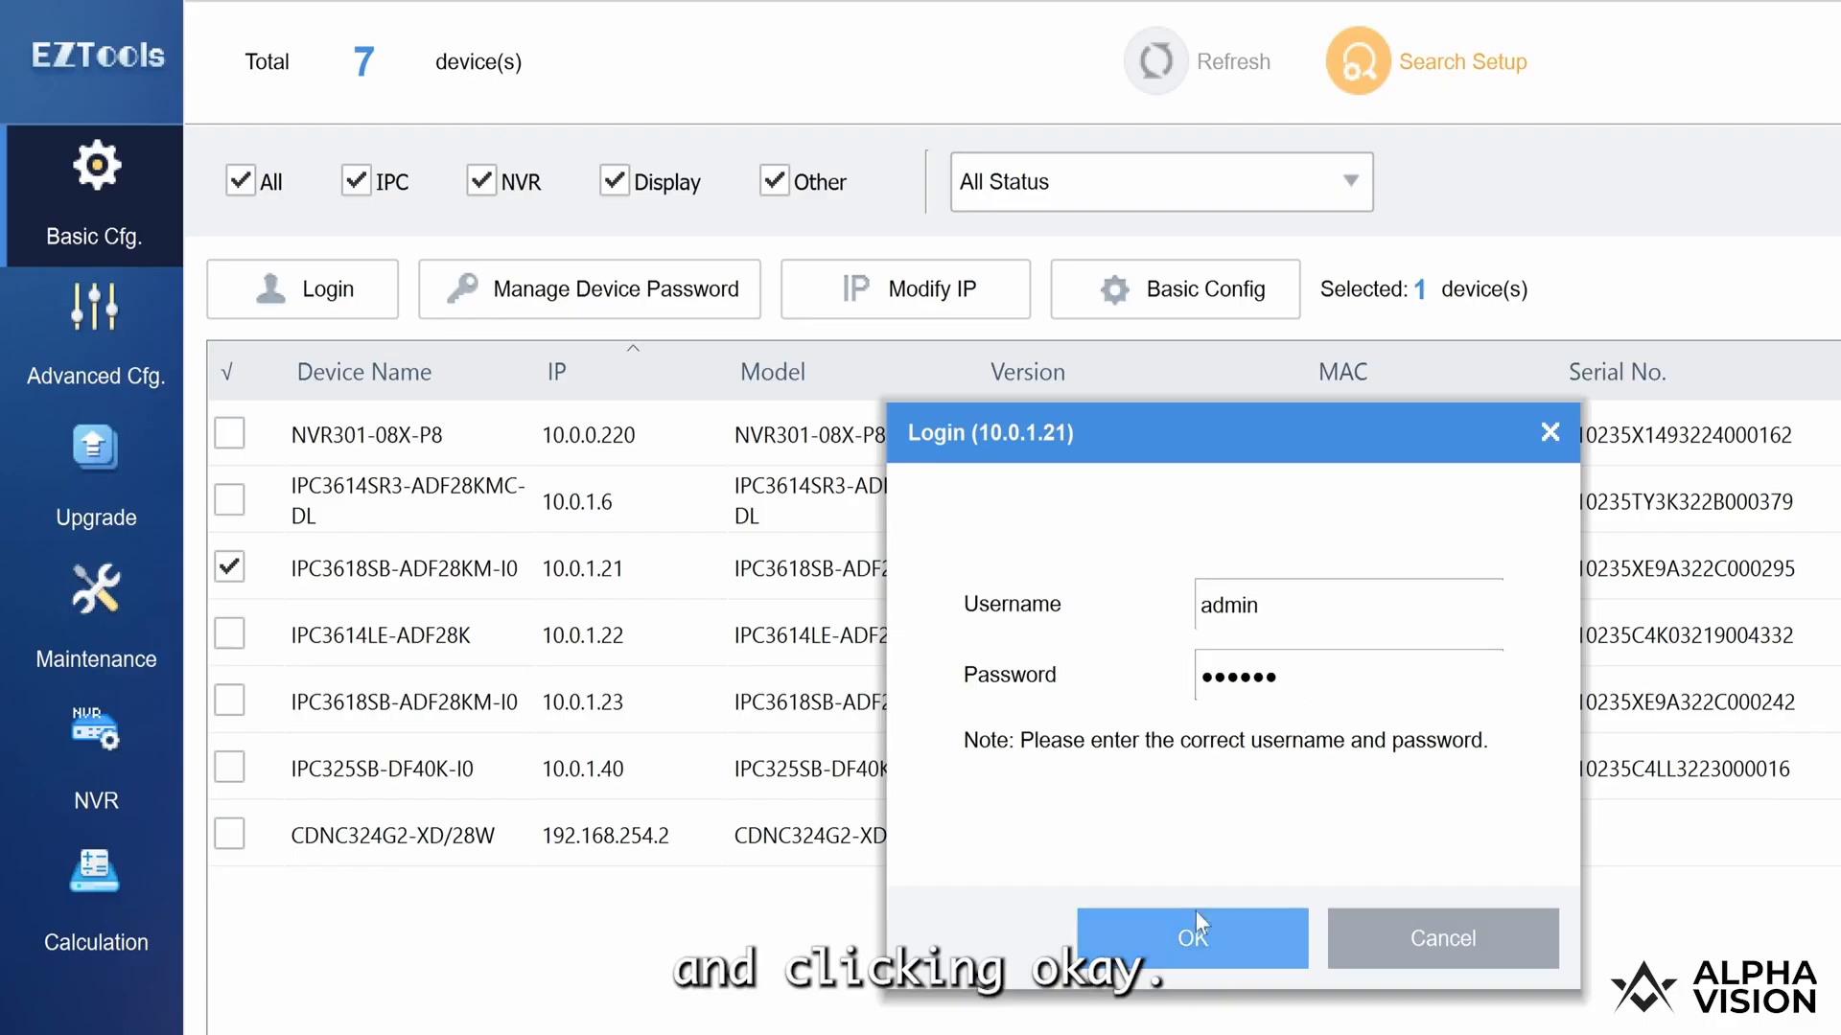
click(1212, 941)
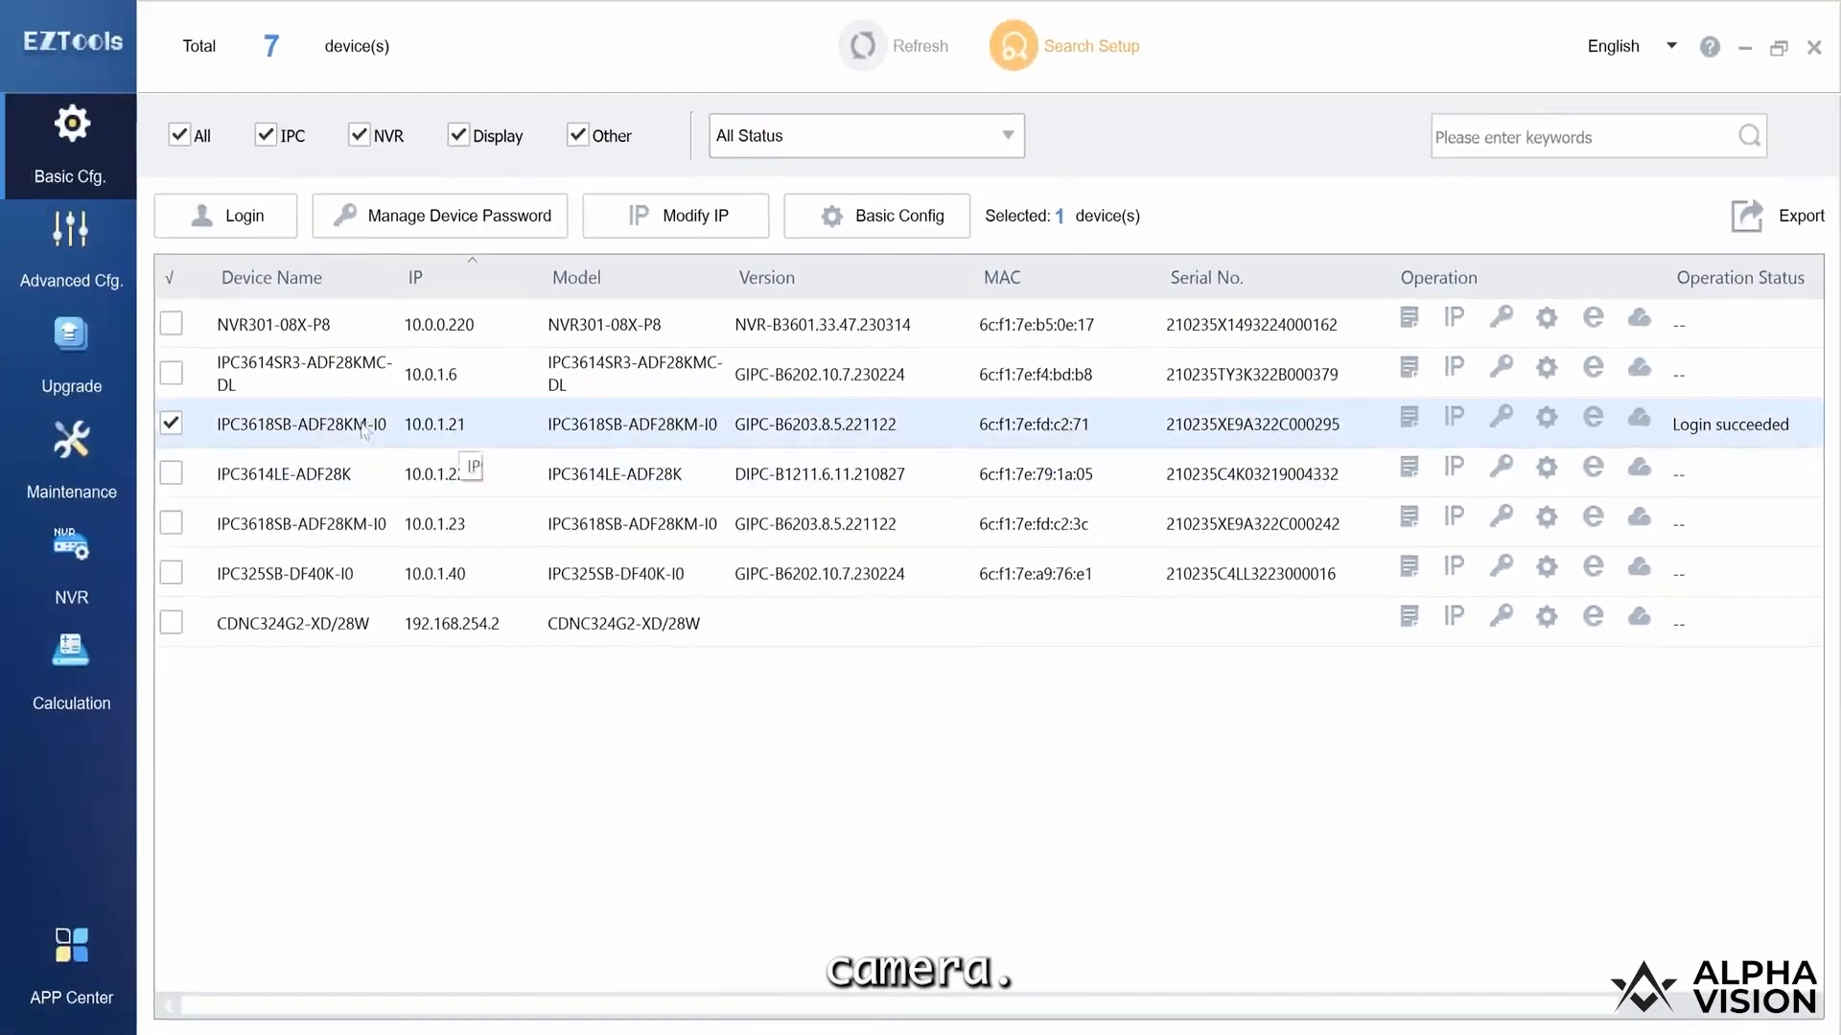
Step: Review the Time, DST, Network, DNS and Port settings in the basic configuration of camera 10.0.1.21
click(914, 219)
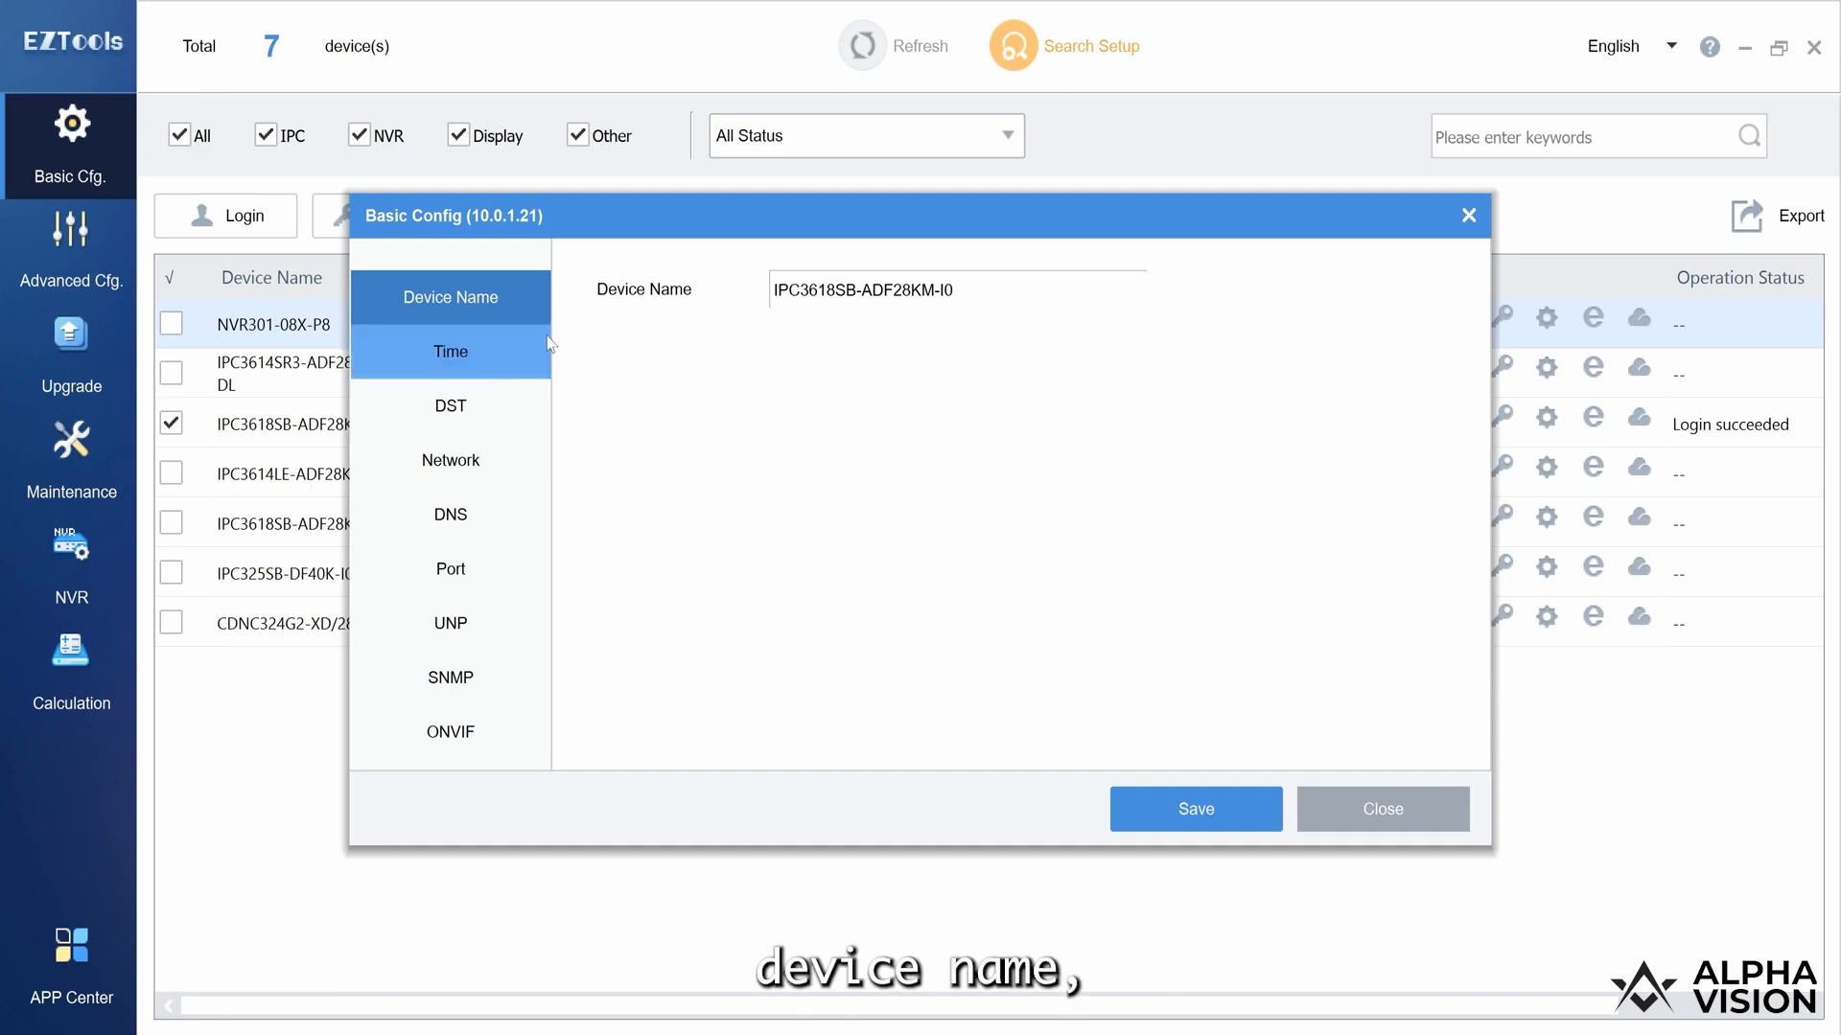
click(518, 354)
click(509, 412)
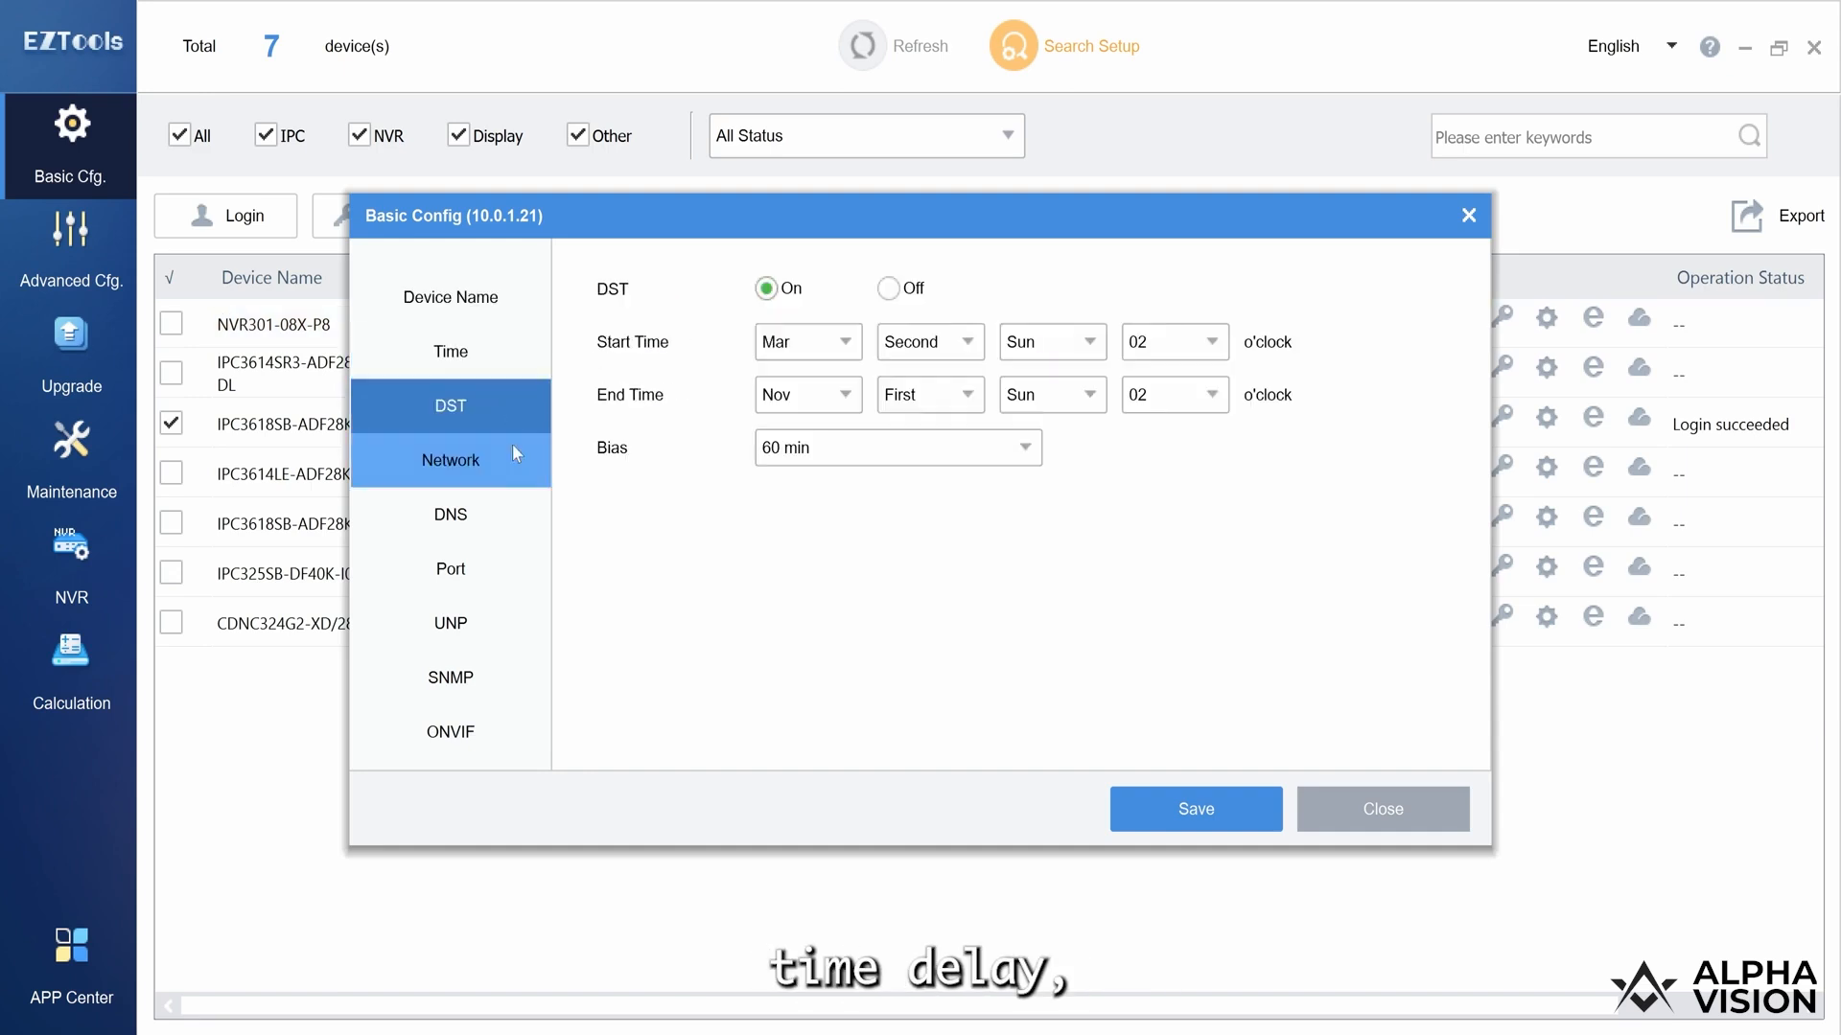
click(515, 474)
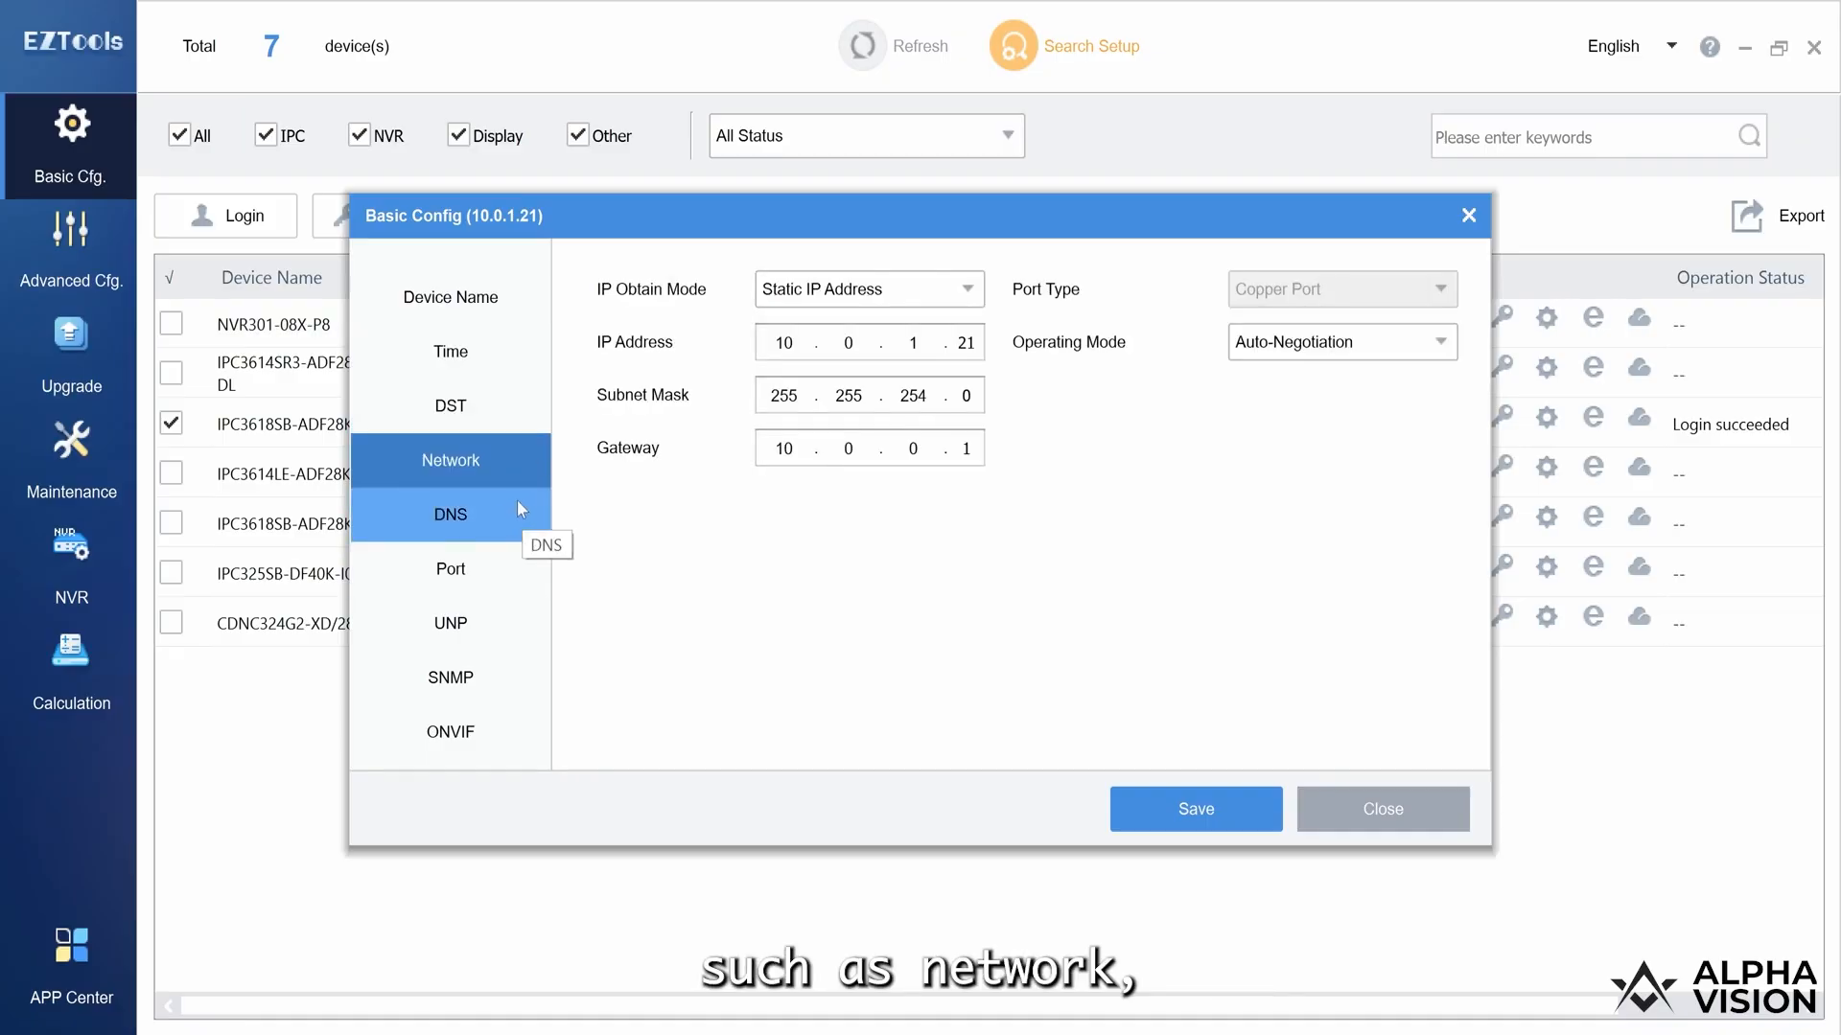
click(487, 519)
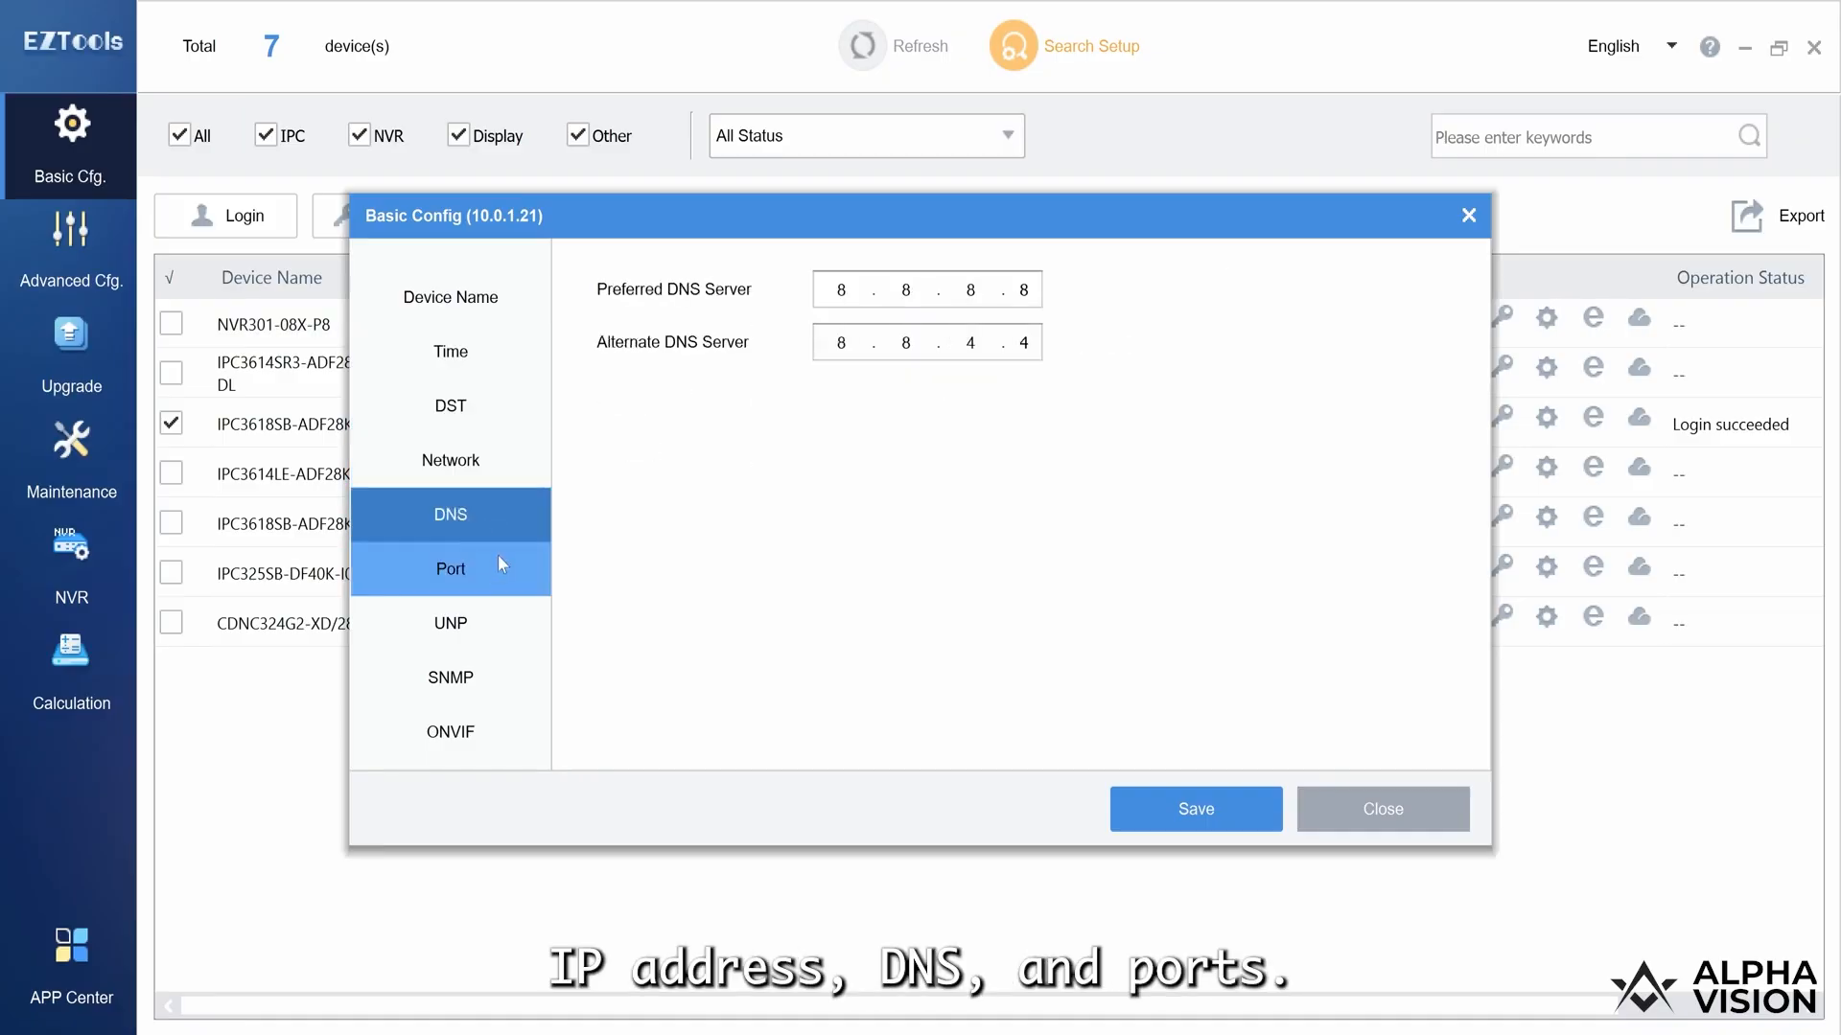
click(500, 565)
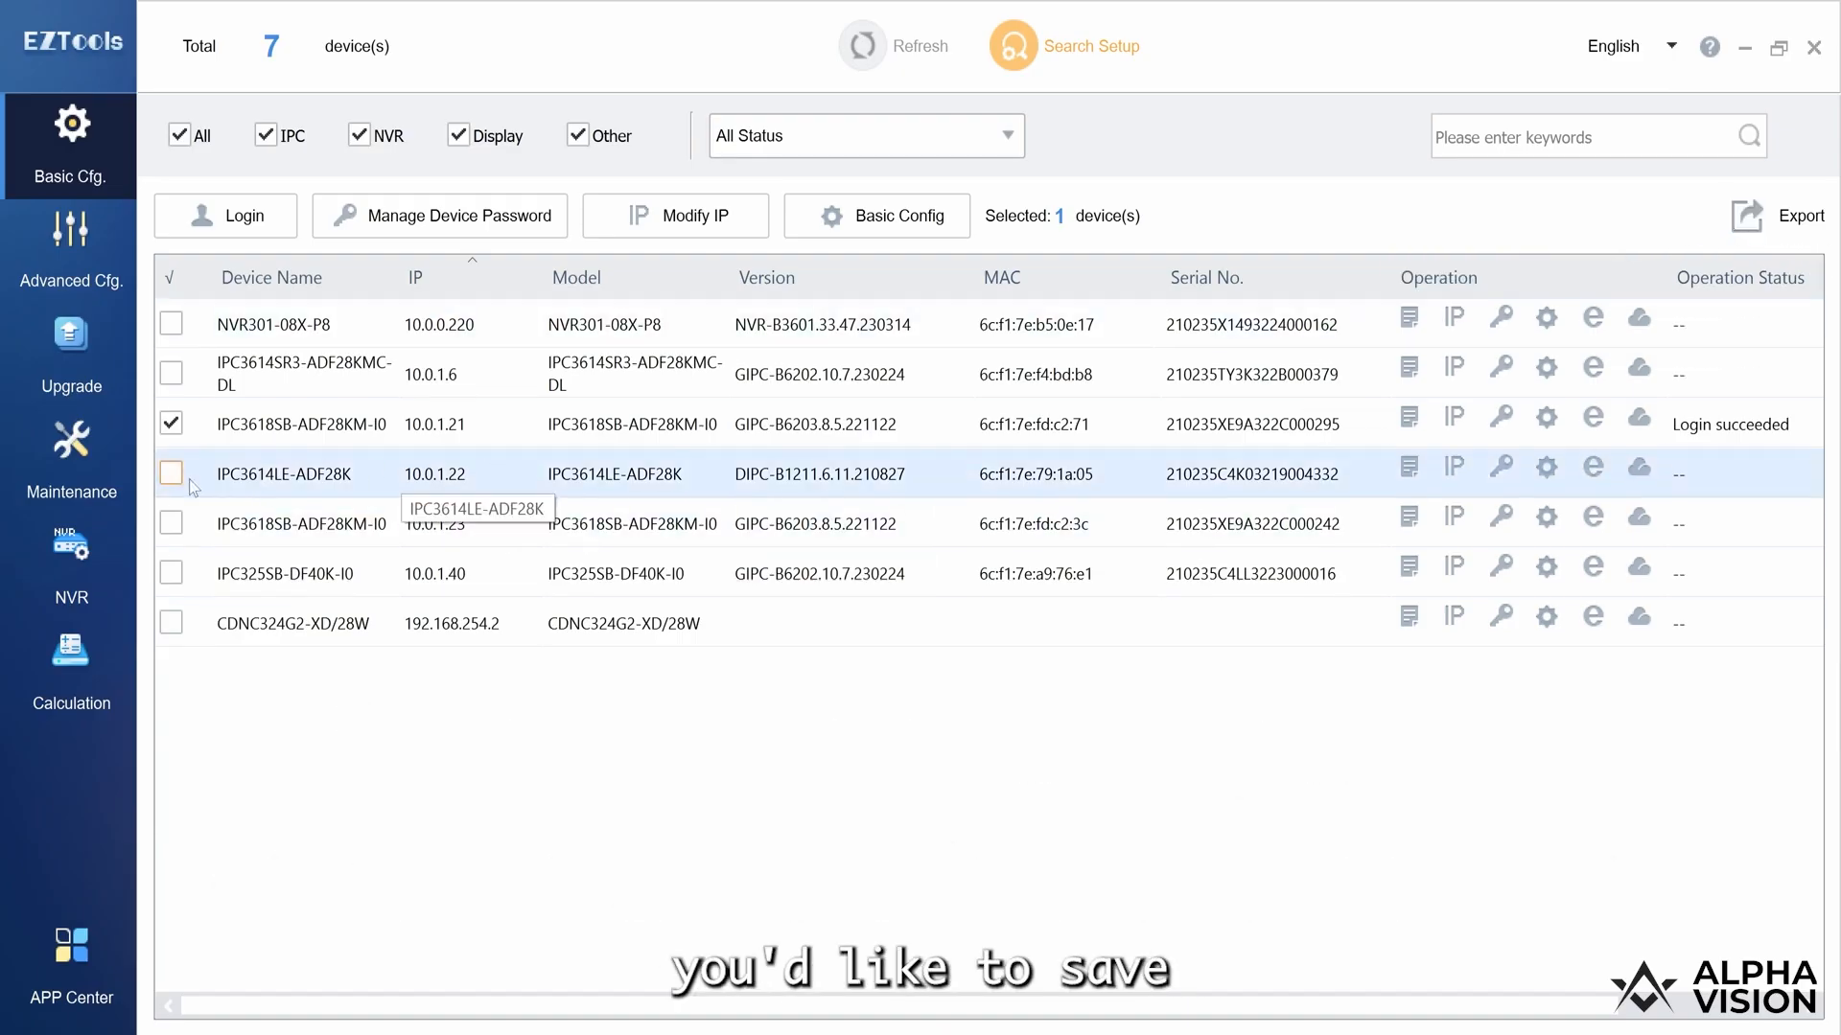
Step: Add the cameras at 10.0.1.22 and 10.0.1.23 to the selection and export the selected devices' information as a CSV file to the Desktop
click(172, 474)
click(170, 527)
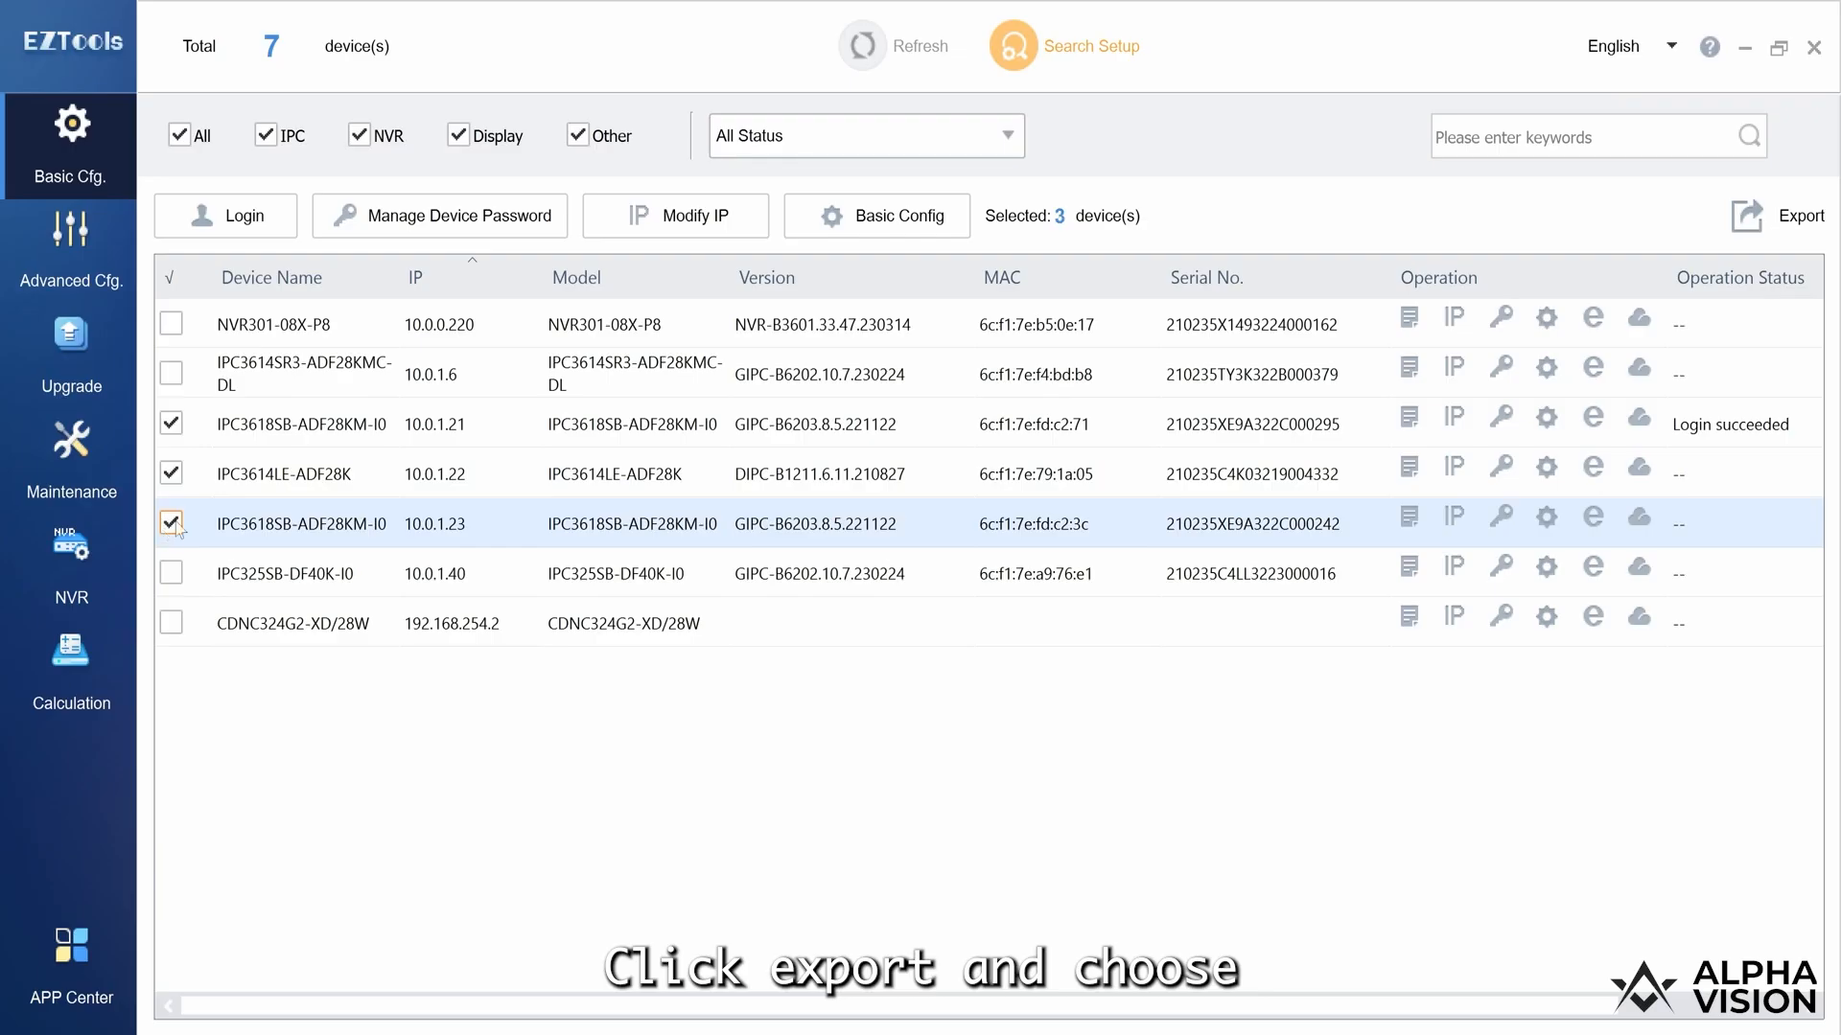
click(1746, 215)
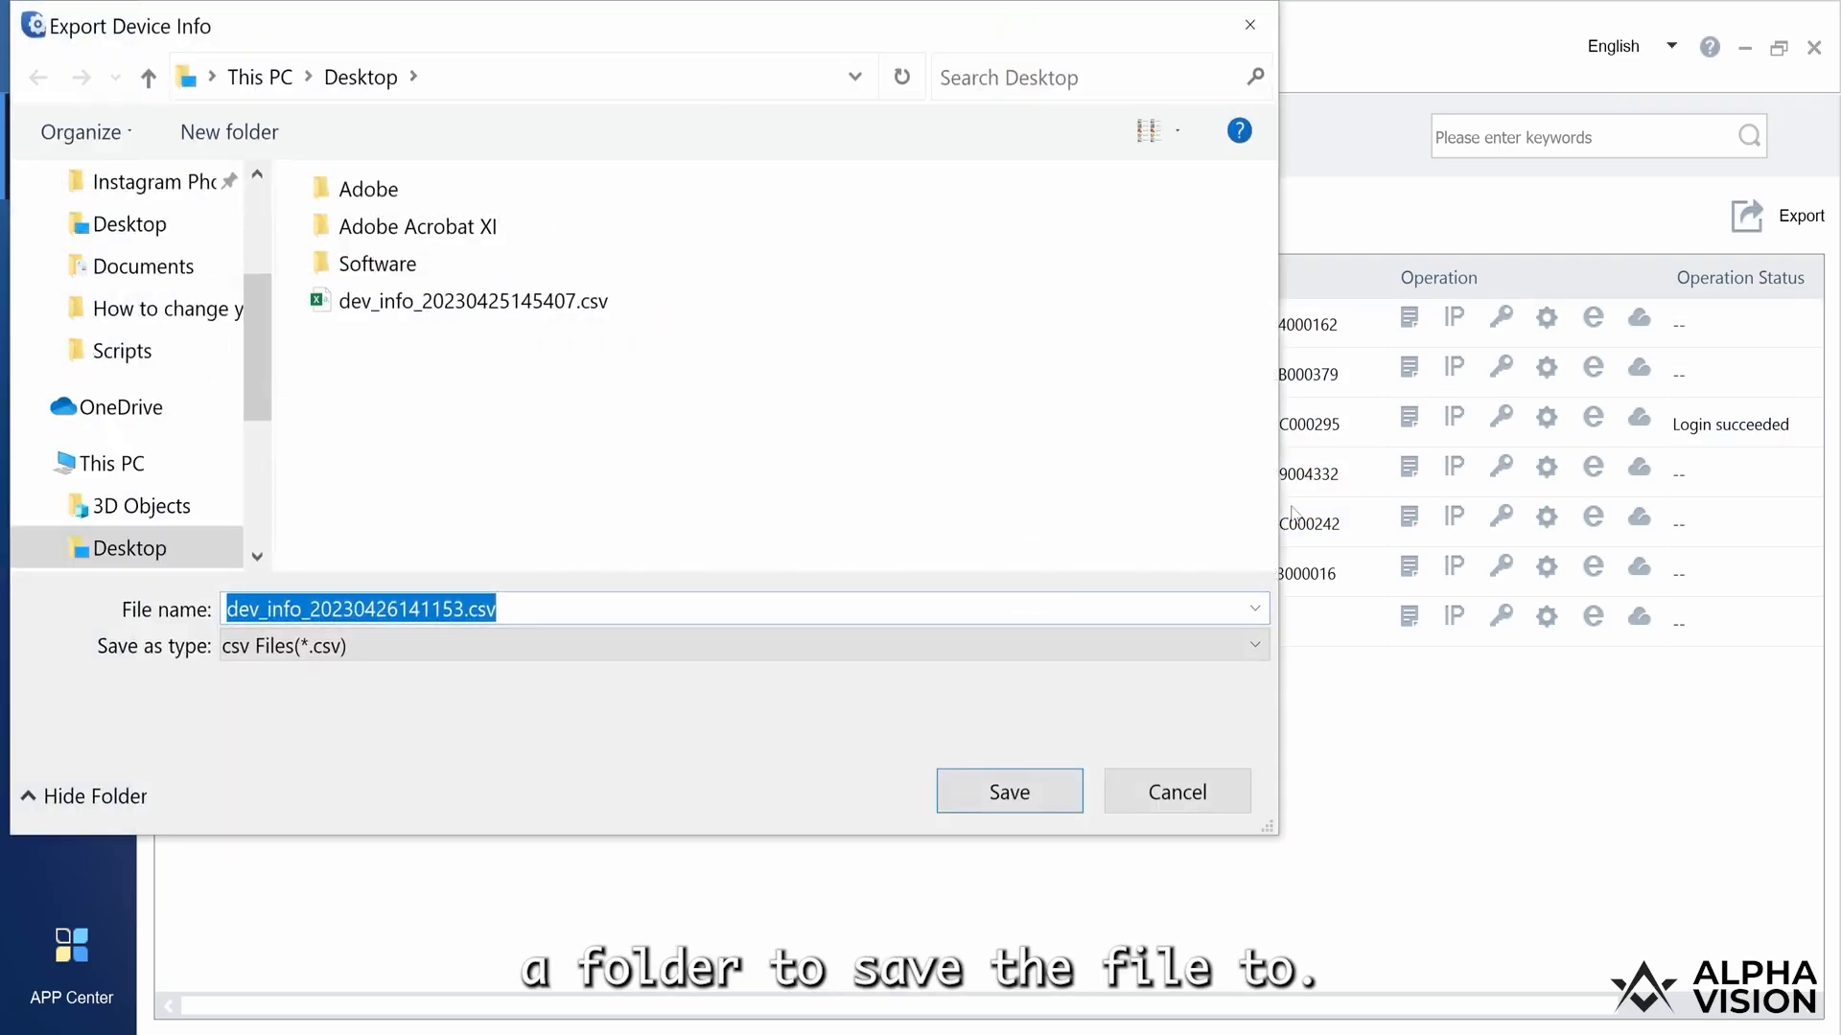
click(576, 601)
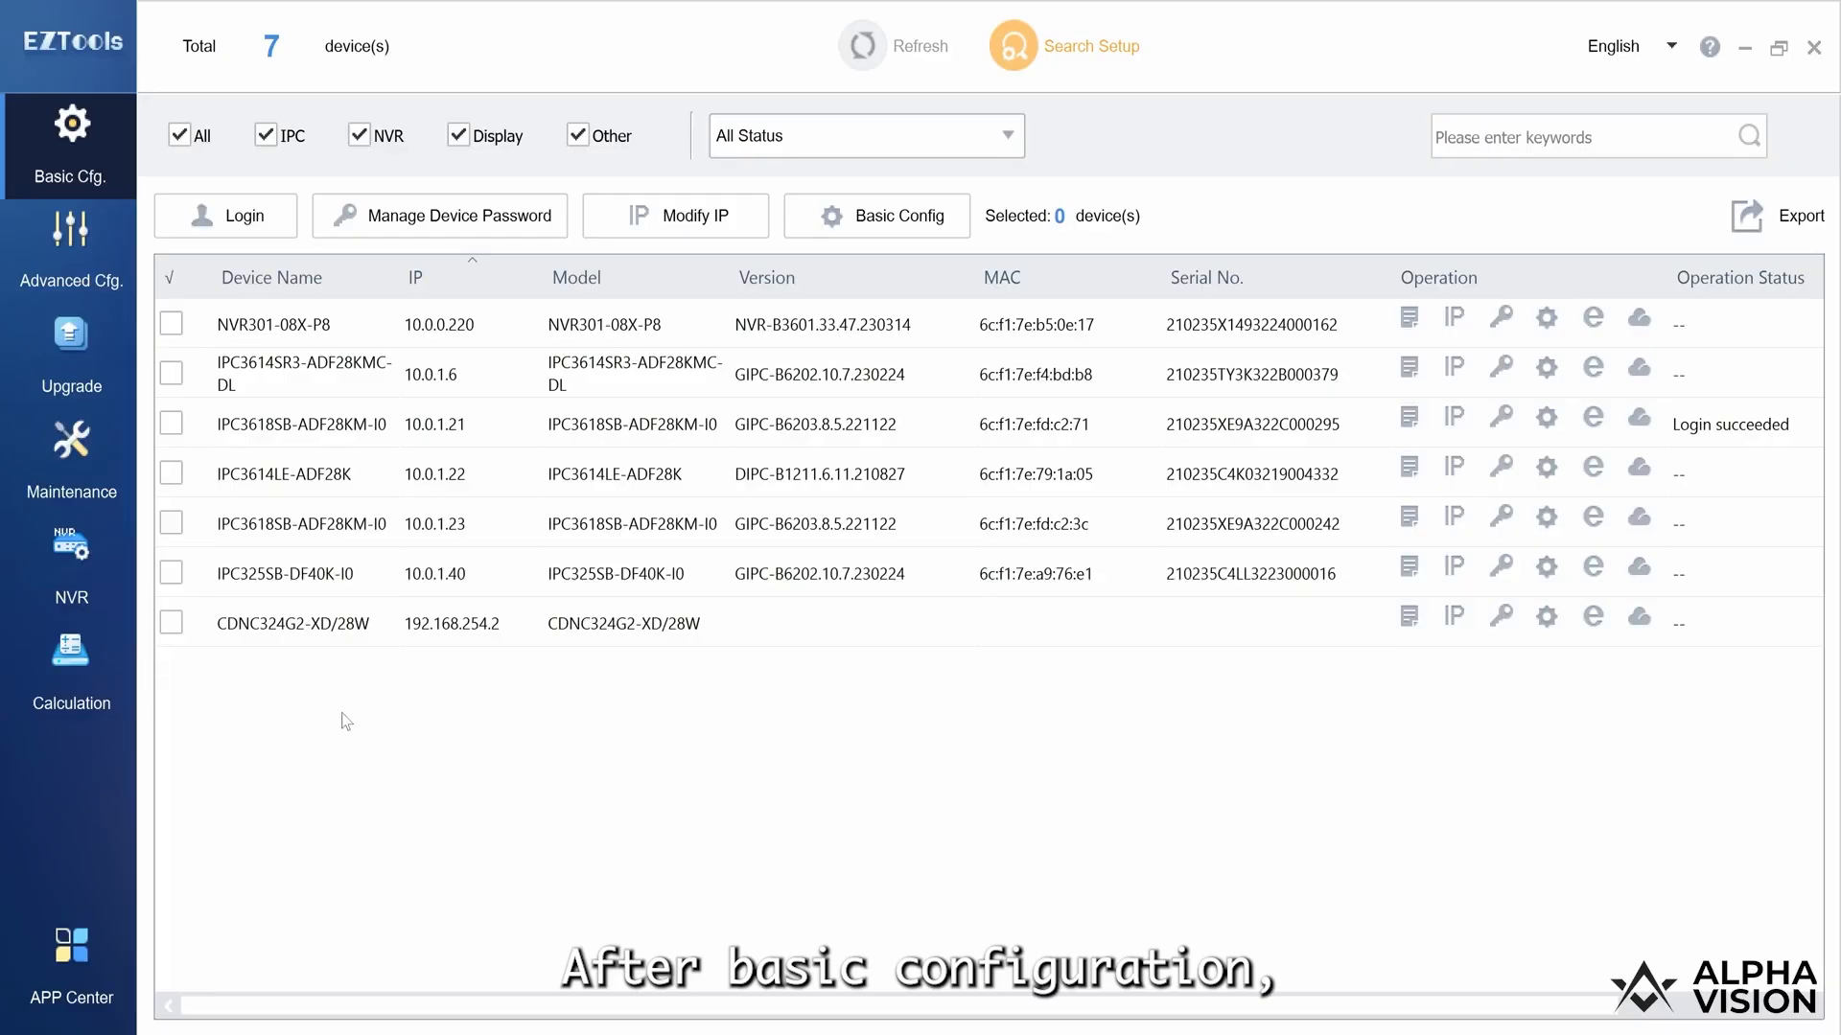
Step: Open the advanced configuration of the camera at 10.0.1.40 and enlarge its live view to full screen
click(77, 257)
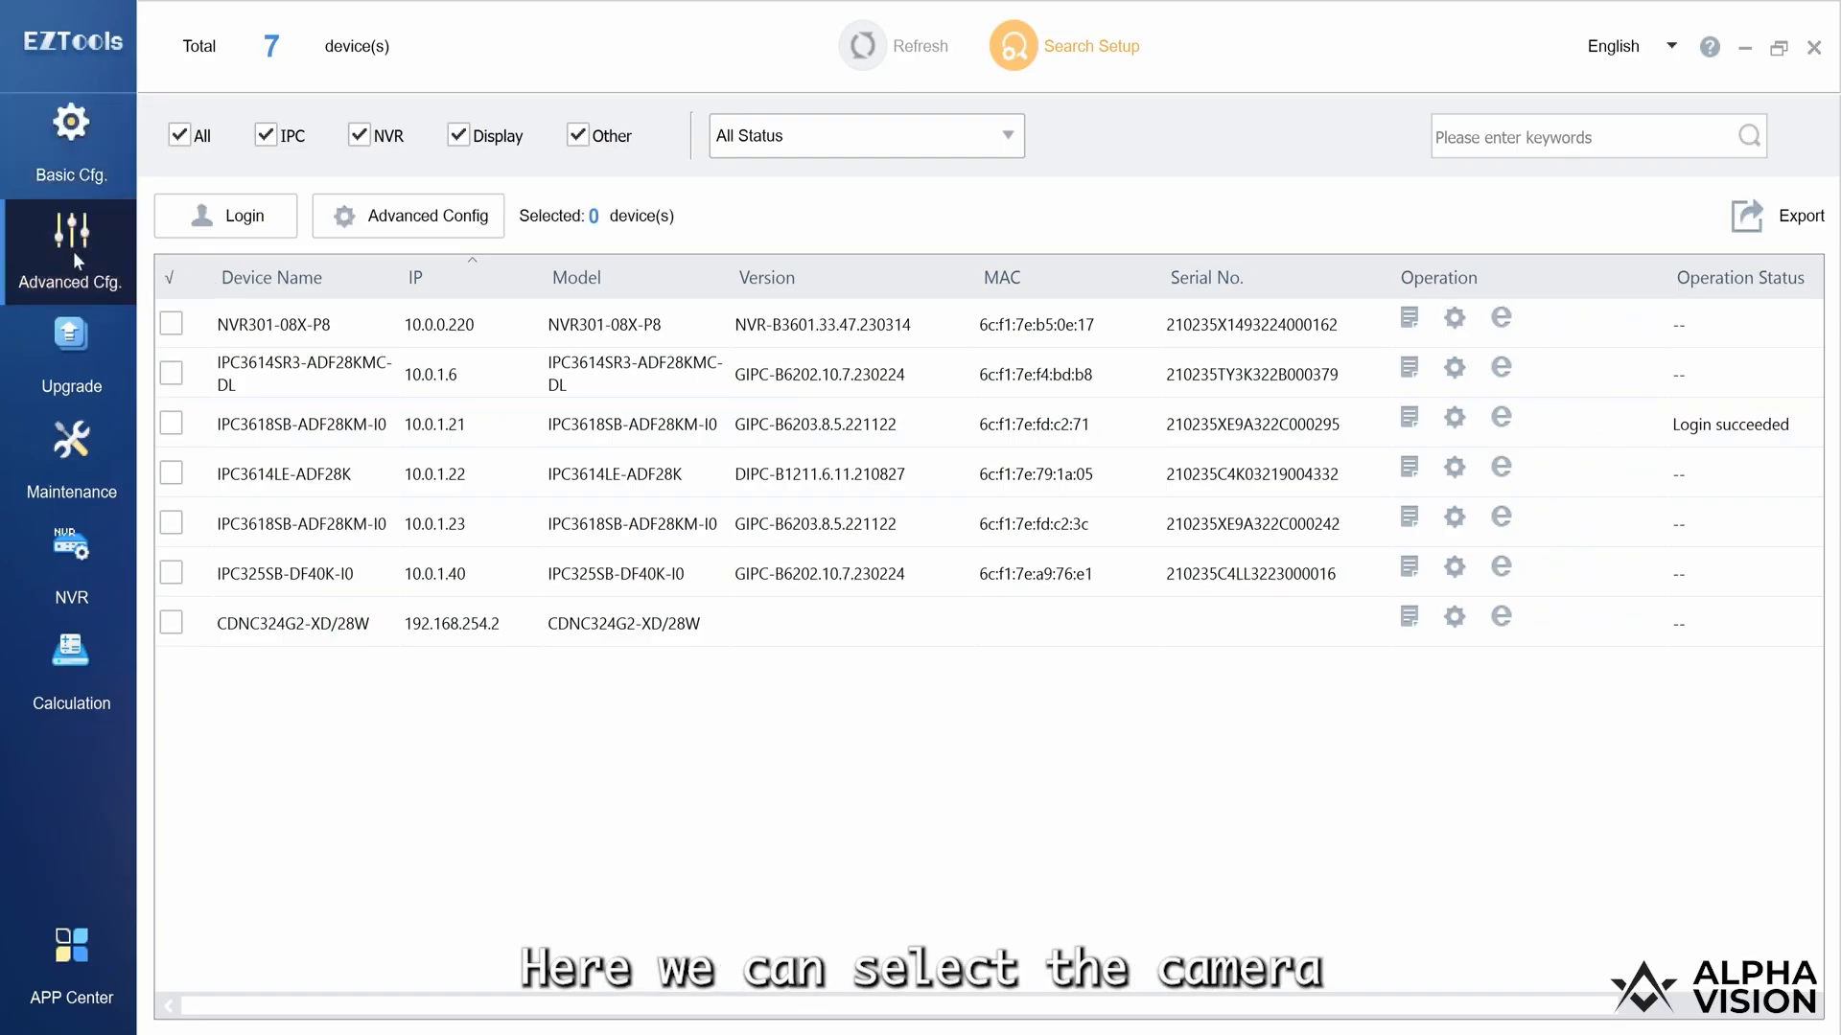
click(205, 416)
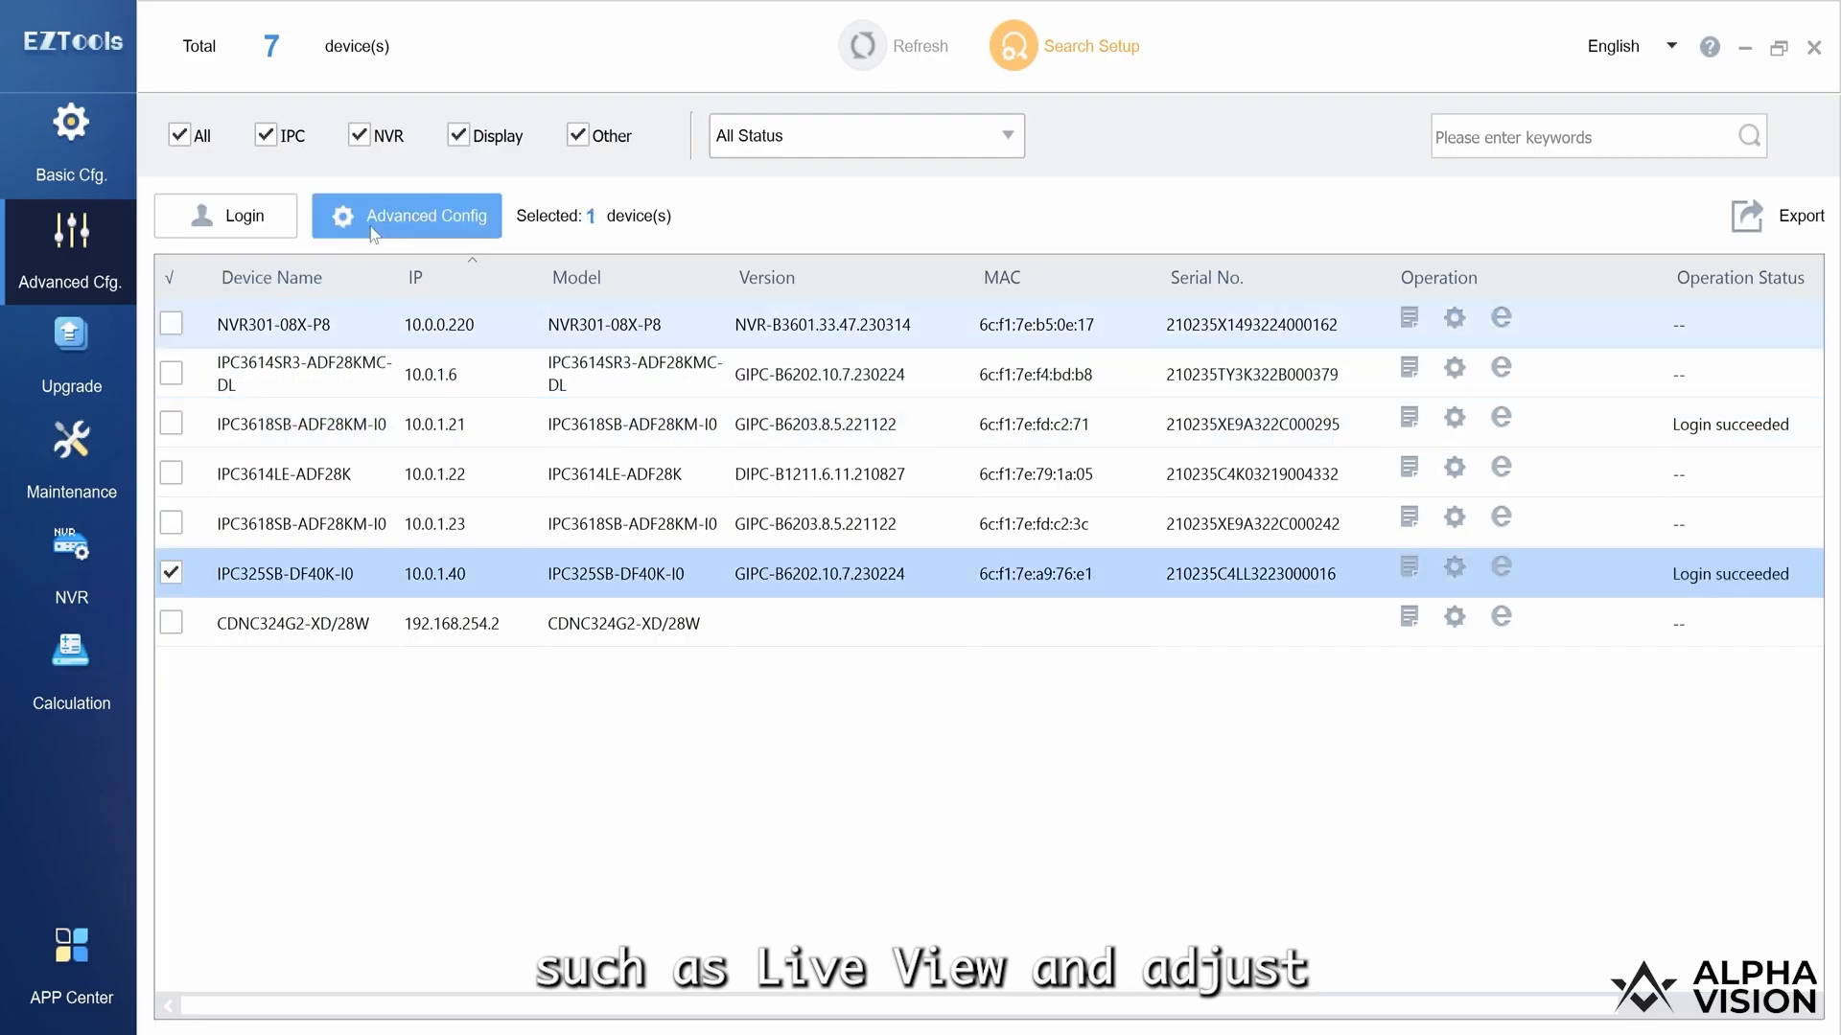
click(403, 217)
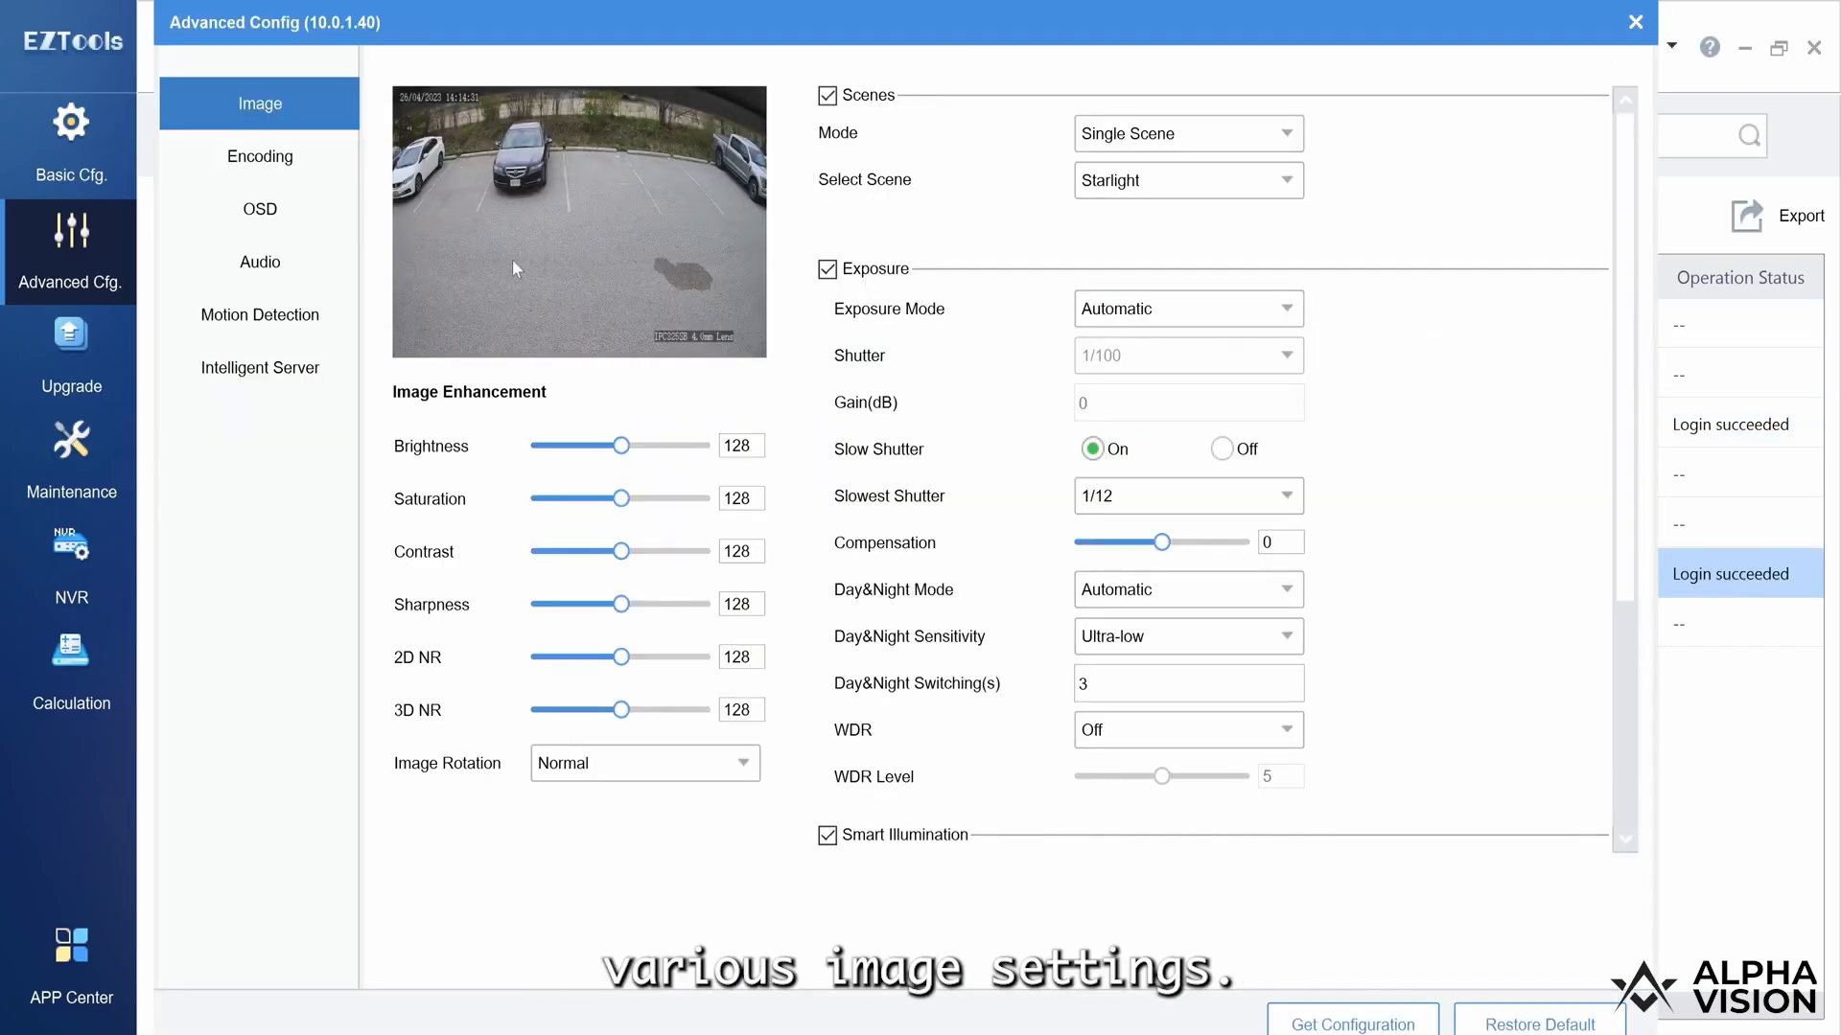
double_click(583, 285)
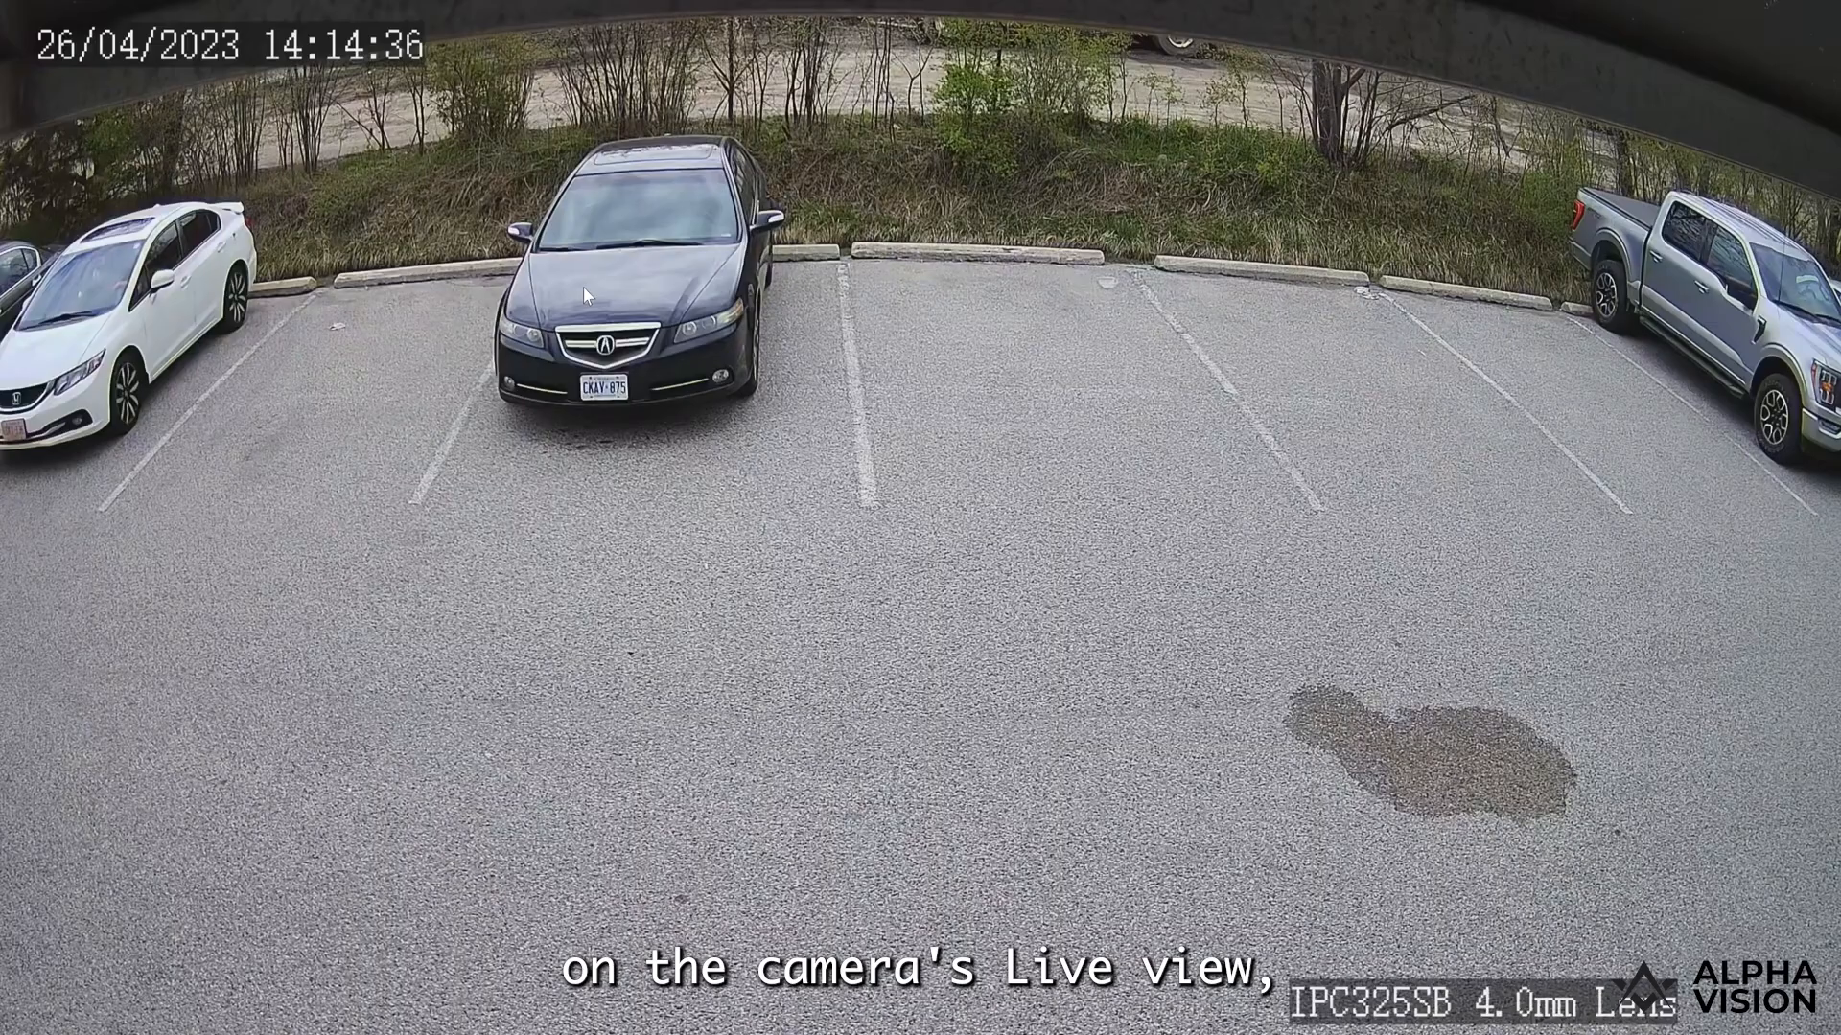
Step: Exit the full-screen live view and review the Encoding, OSD, Audio, Motion Detection and Intelligent Server settings of camera 10.0.1.40
double_click(642, 395)
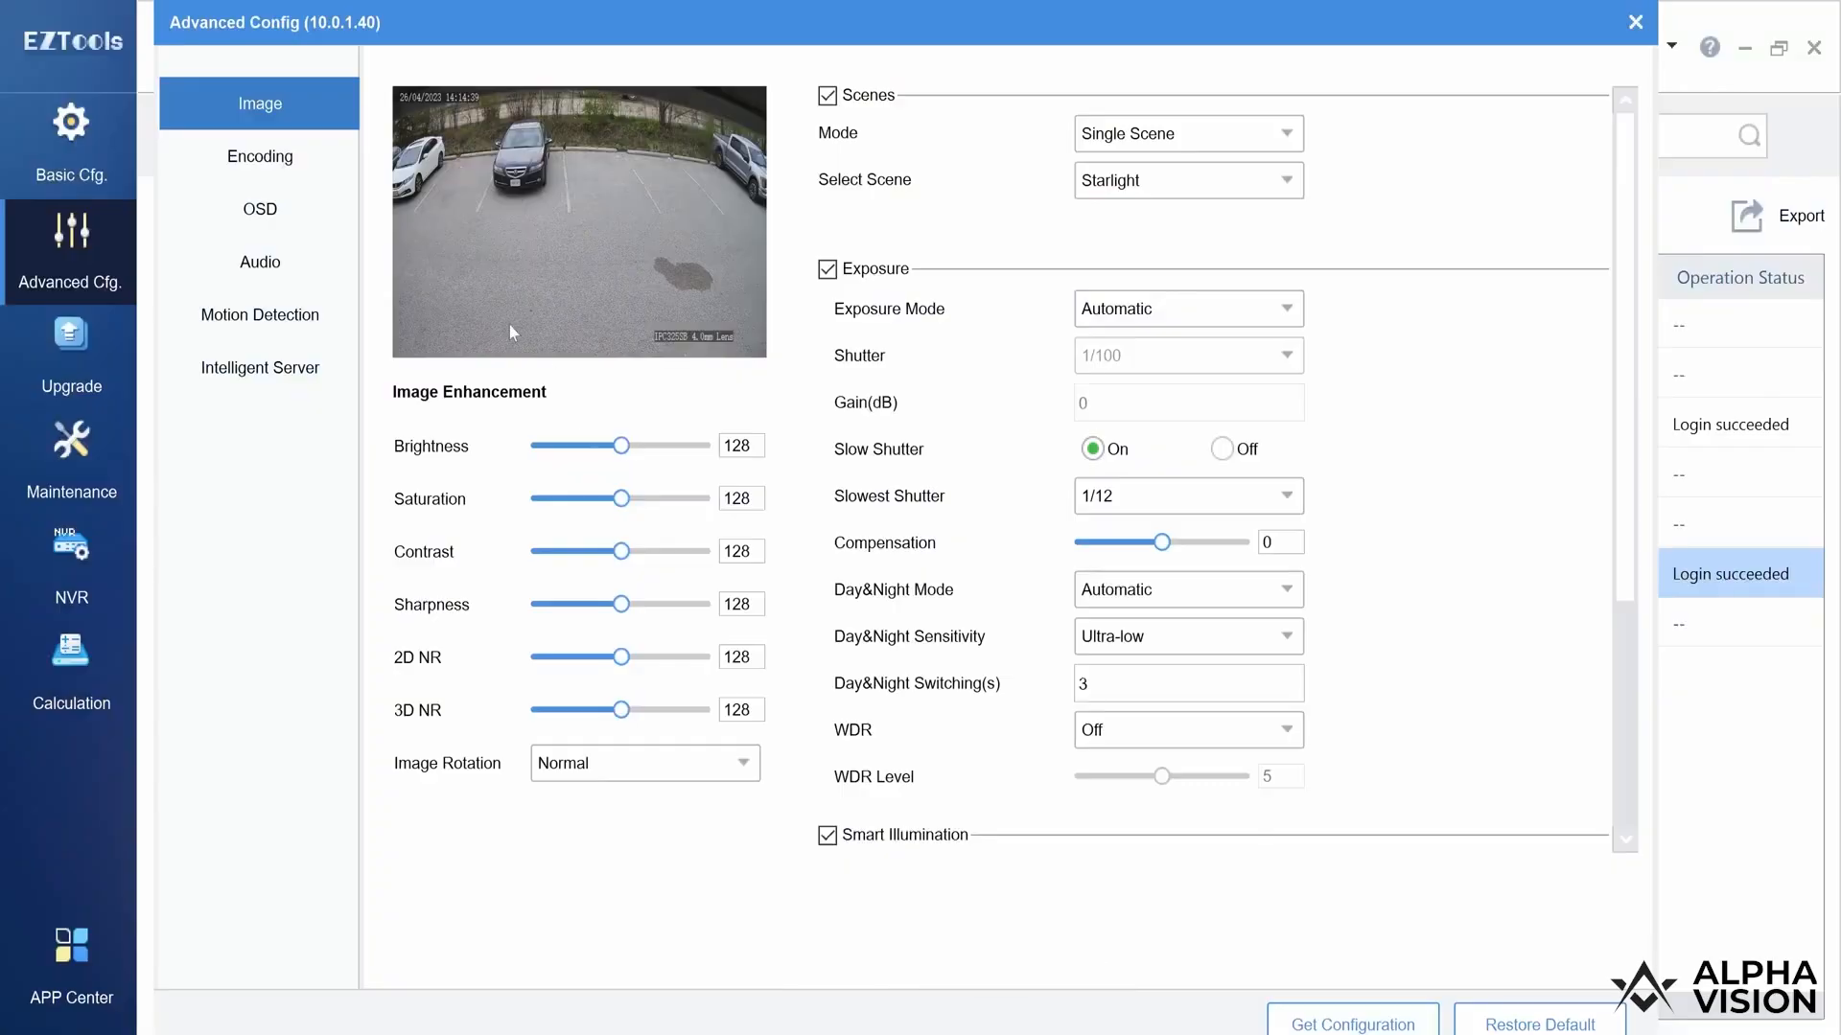
click(260, 153)
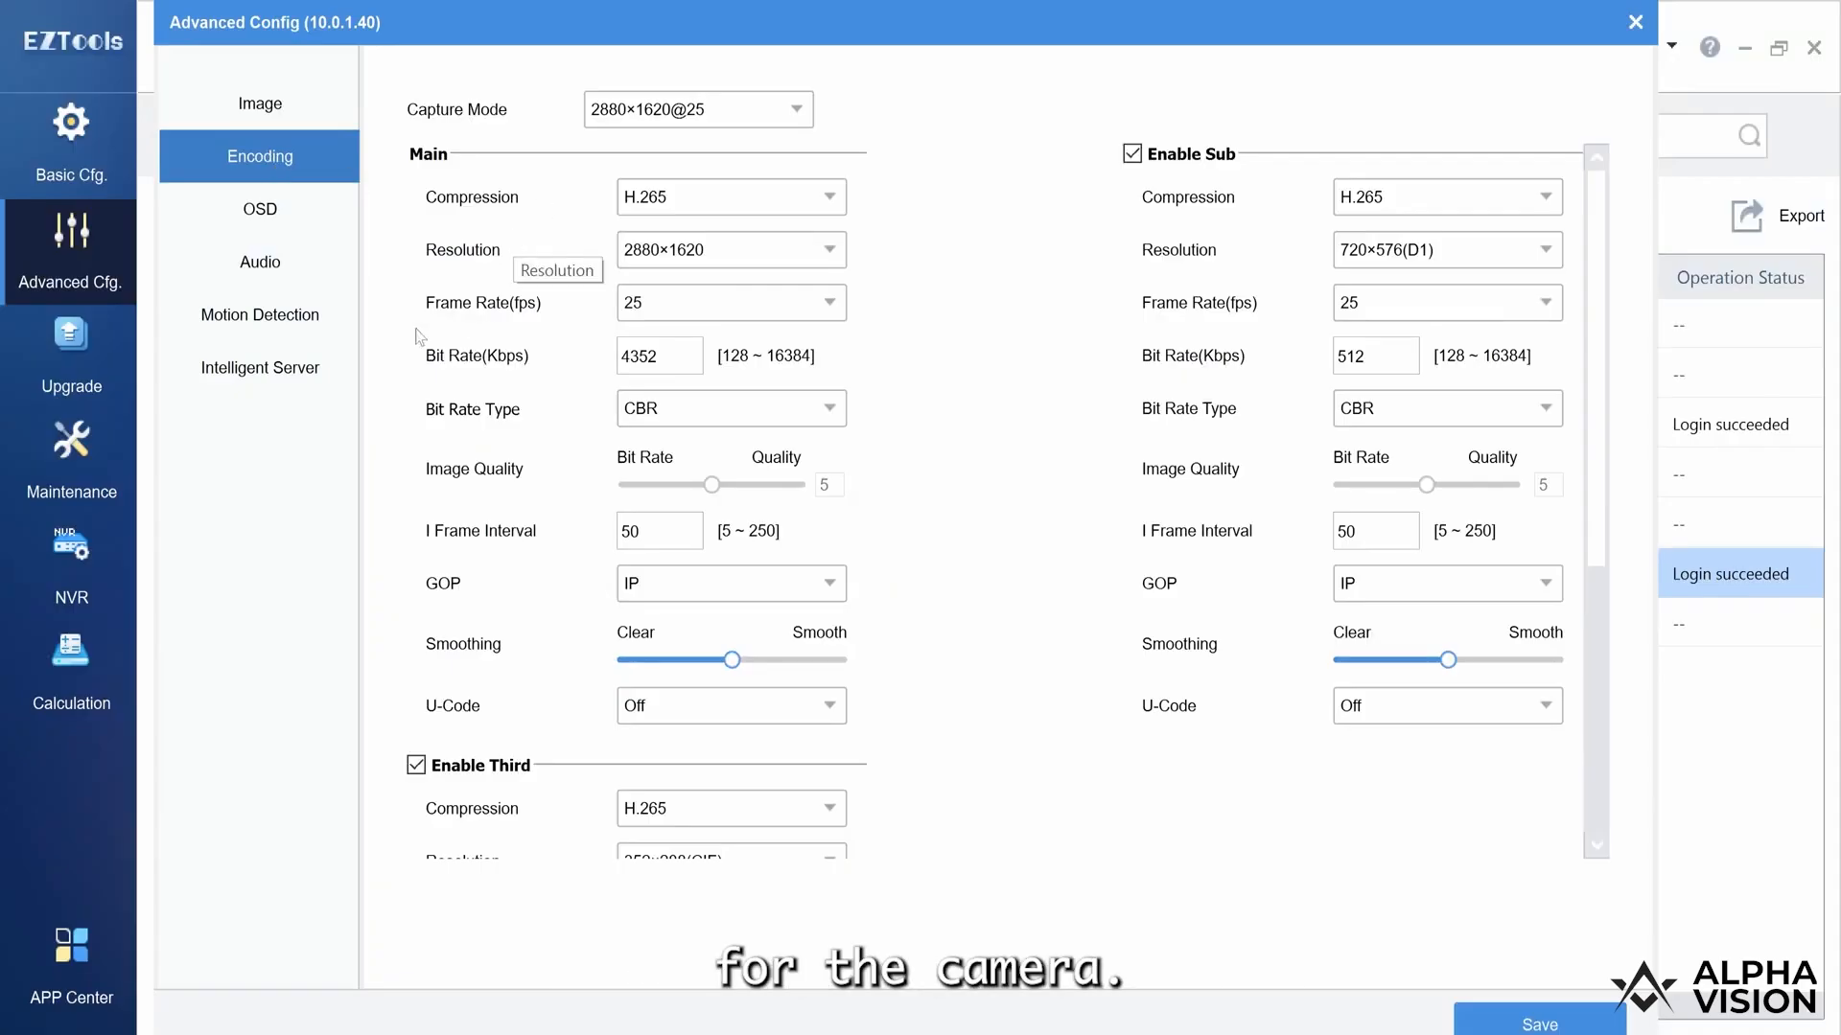
click(321, 225)
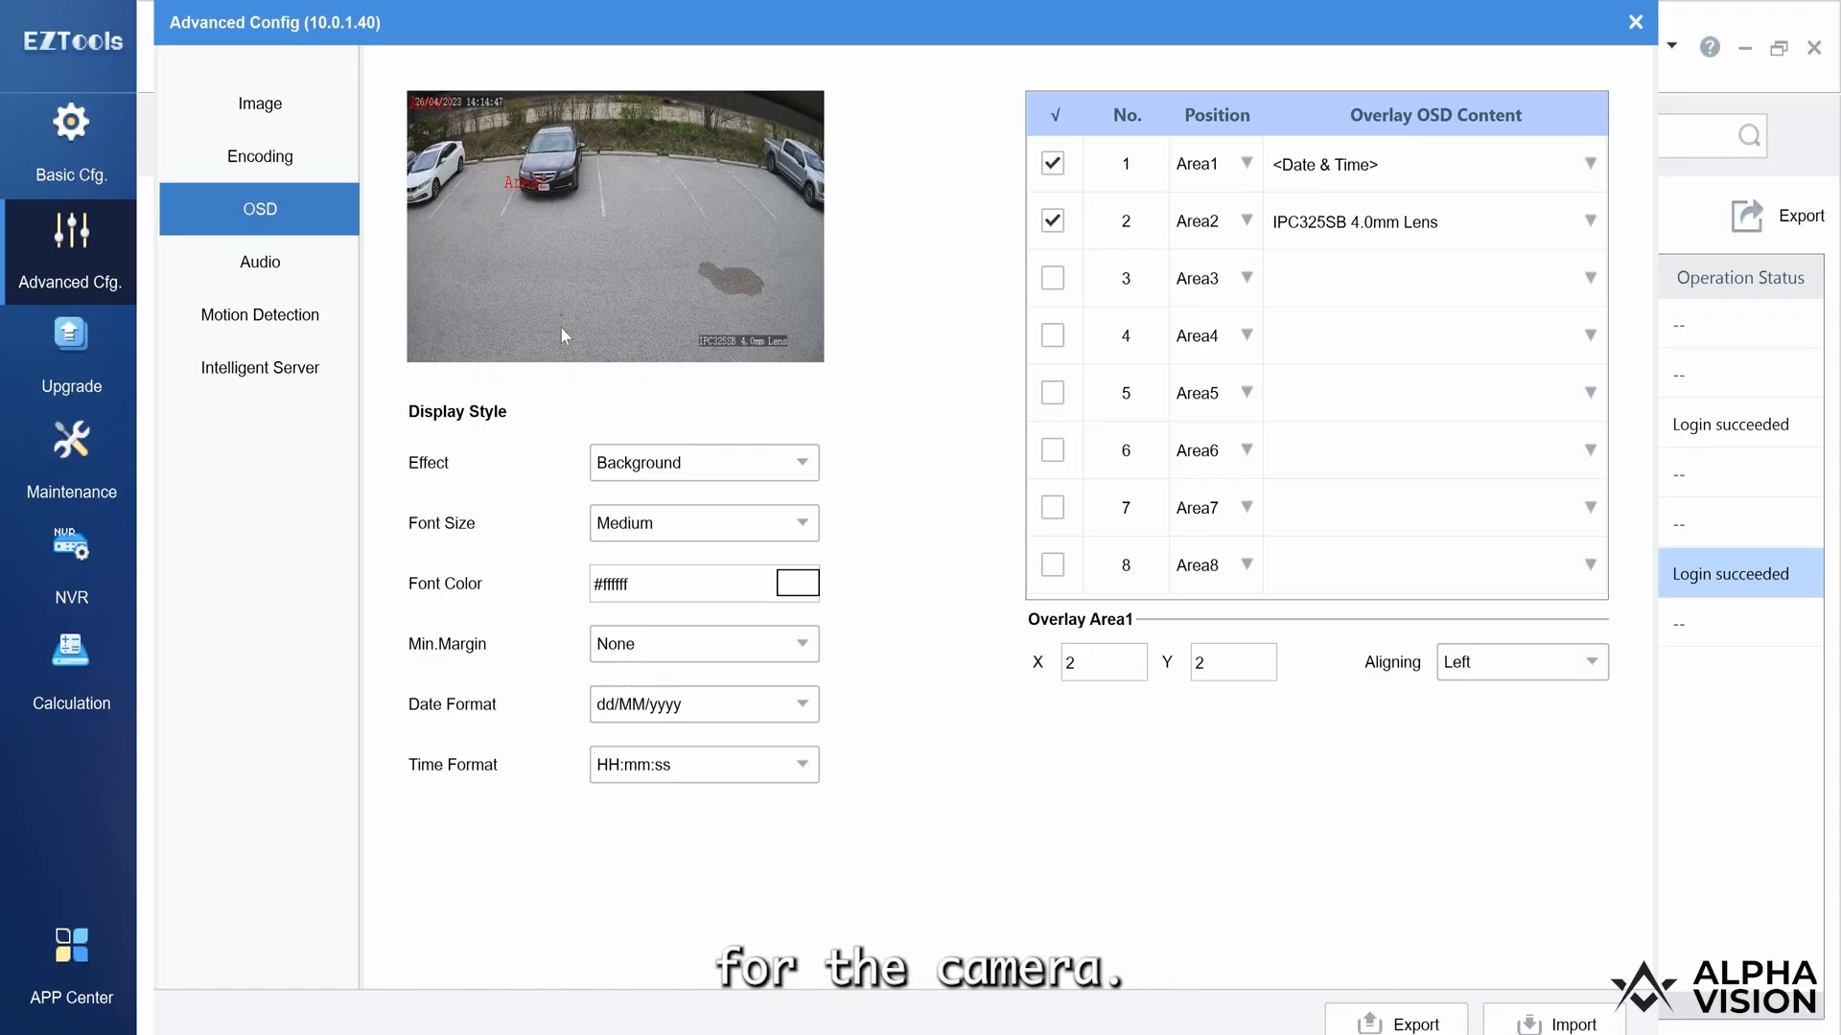
click(282, 267)
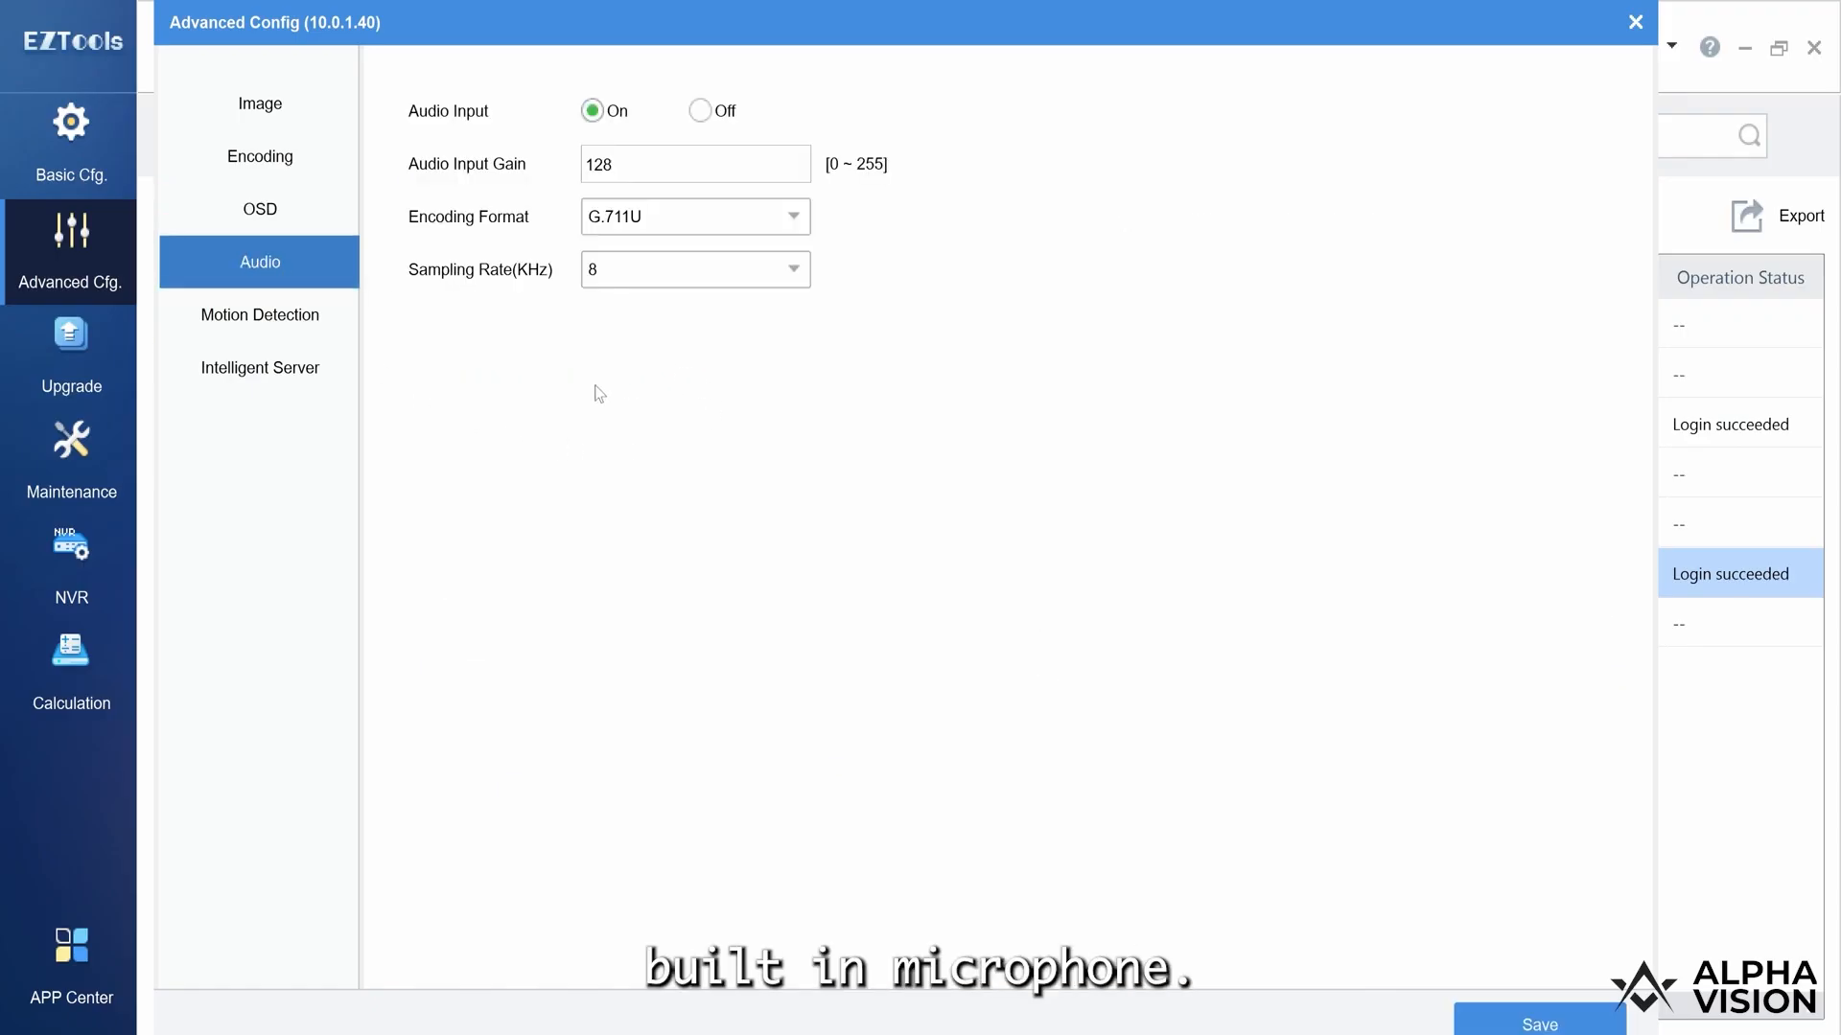
click(295, 323)
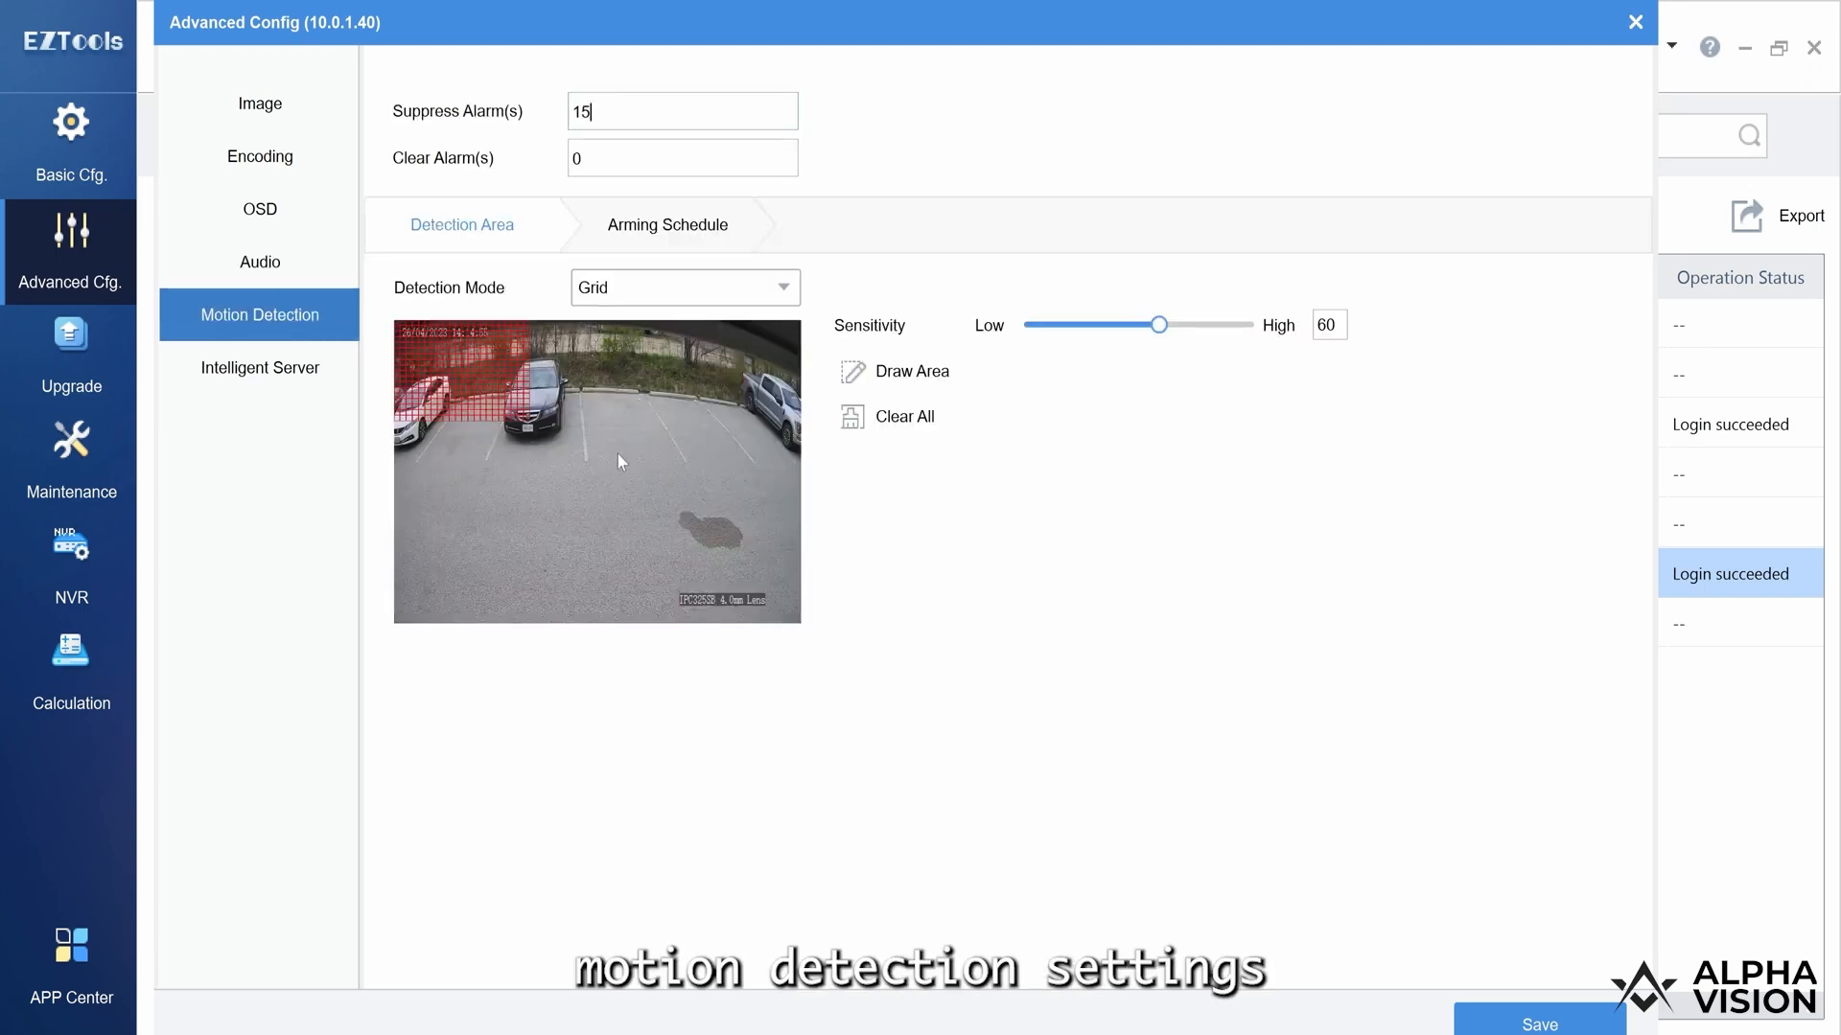
click(272, 370)
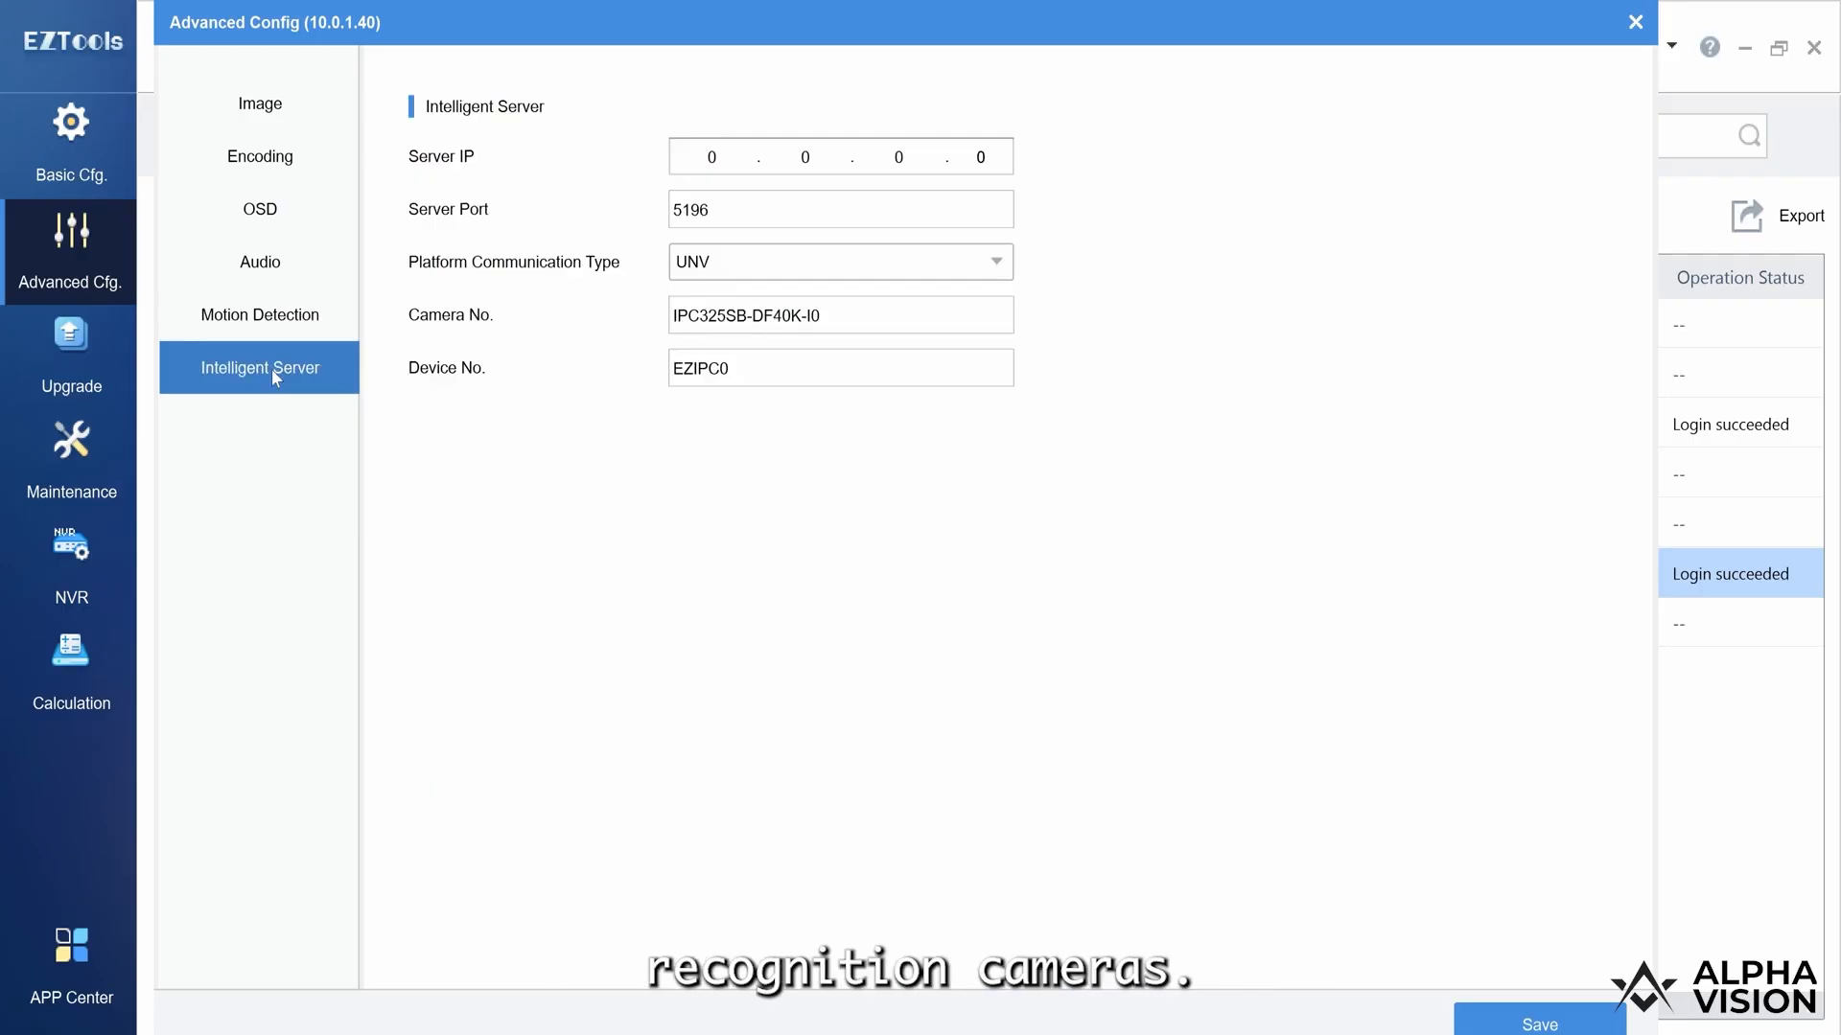
click(1636, 21)
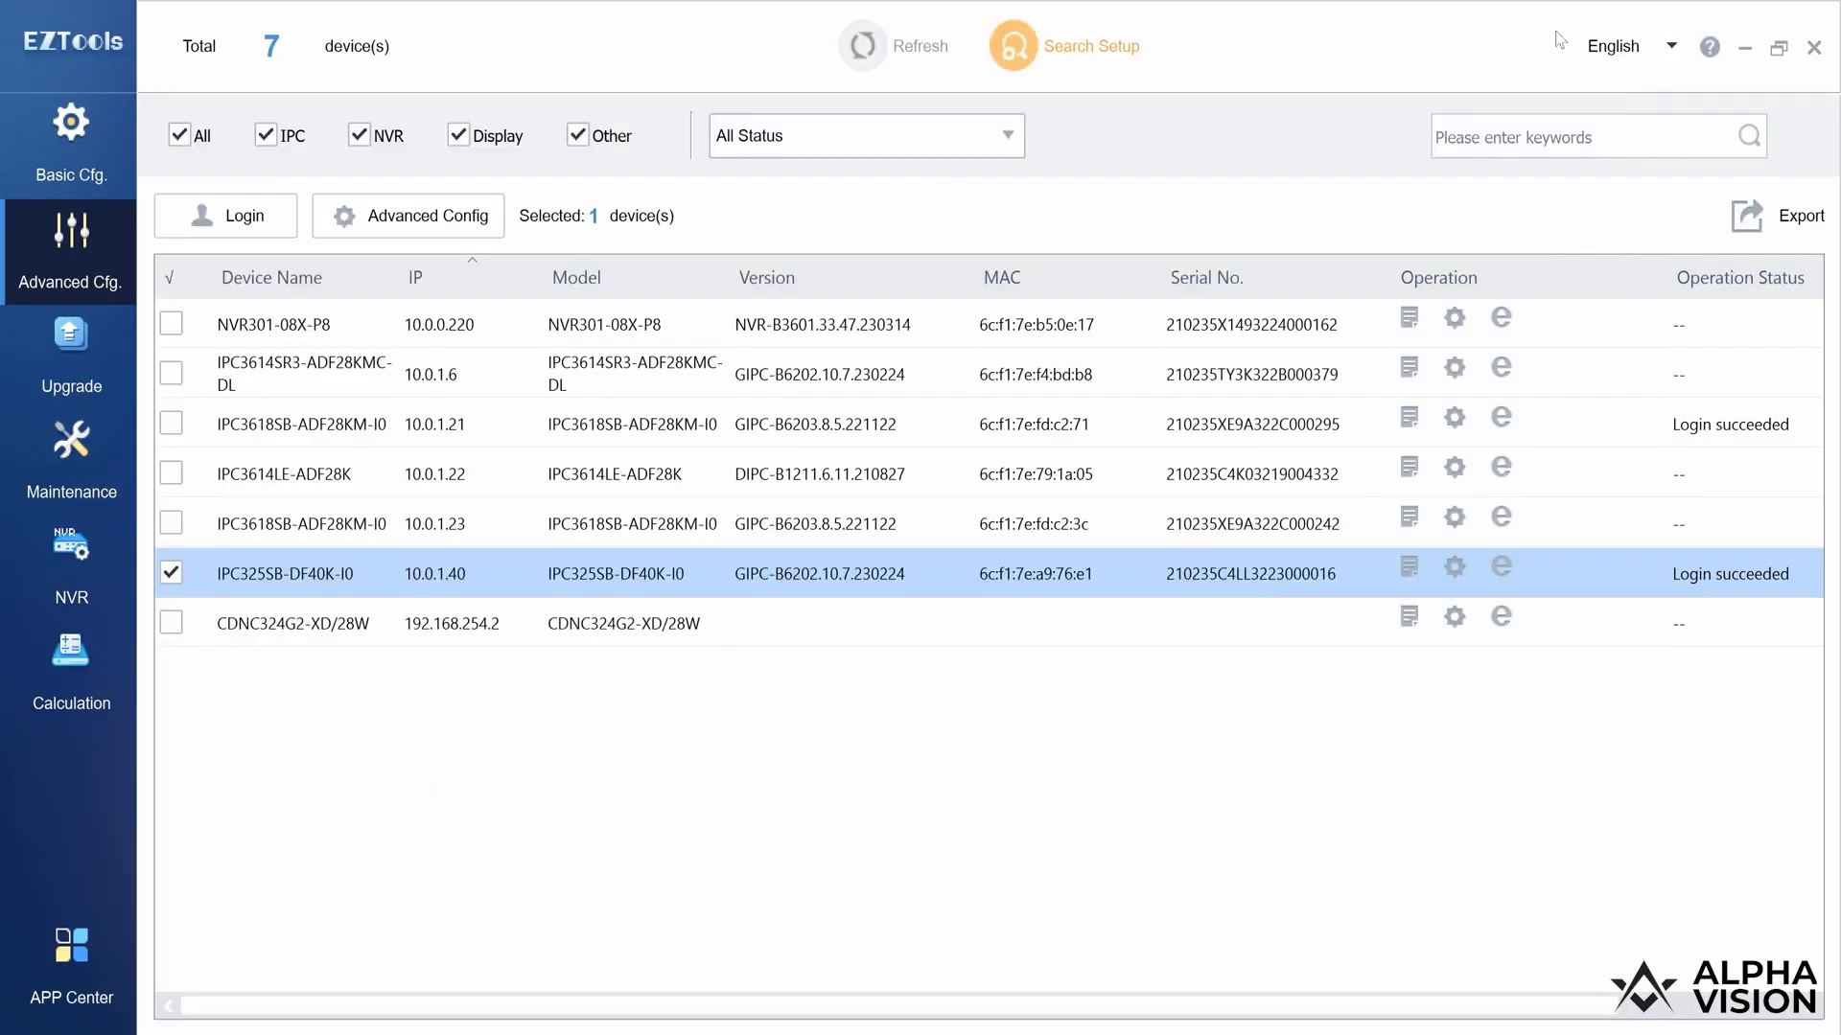
Step: In the advanced configuration of camera 10.0.1.40, set the image rotation to 180° and restore it to Normal
click(443, 219)
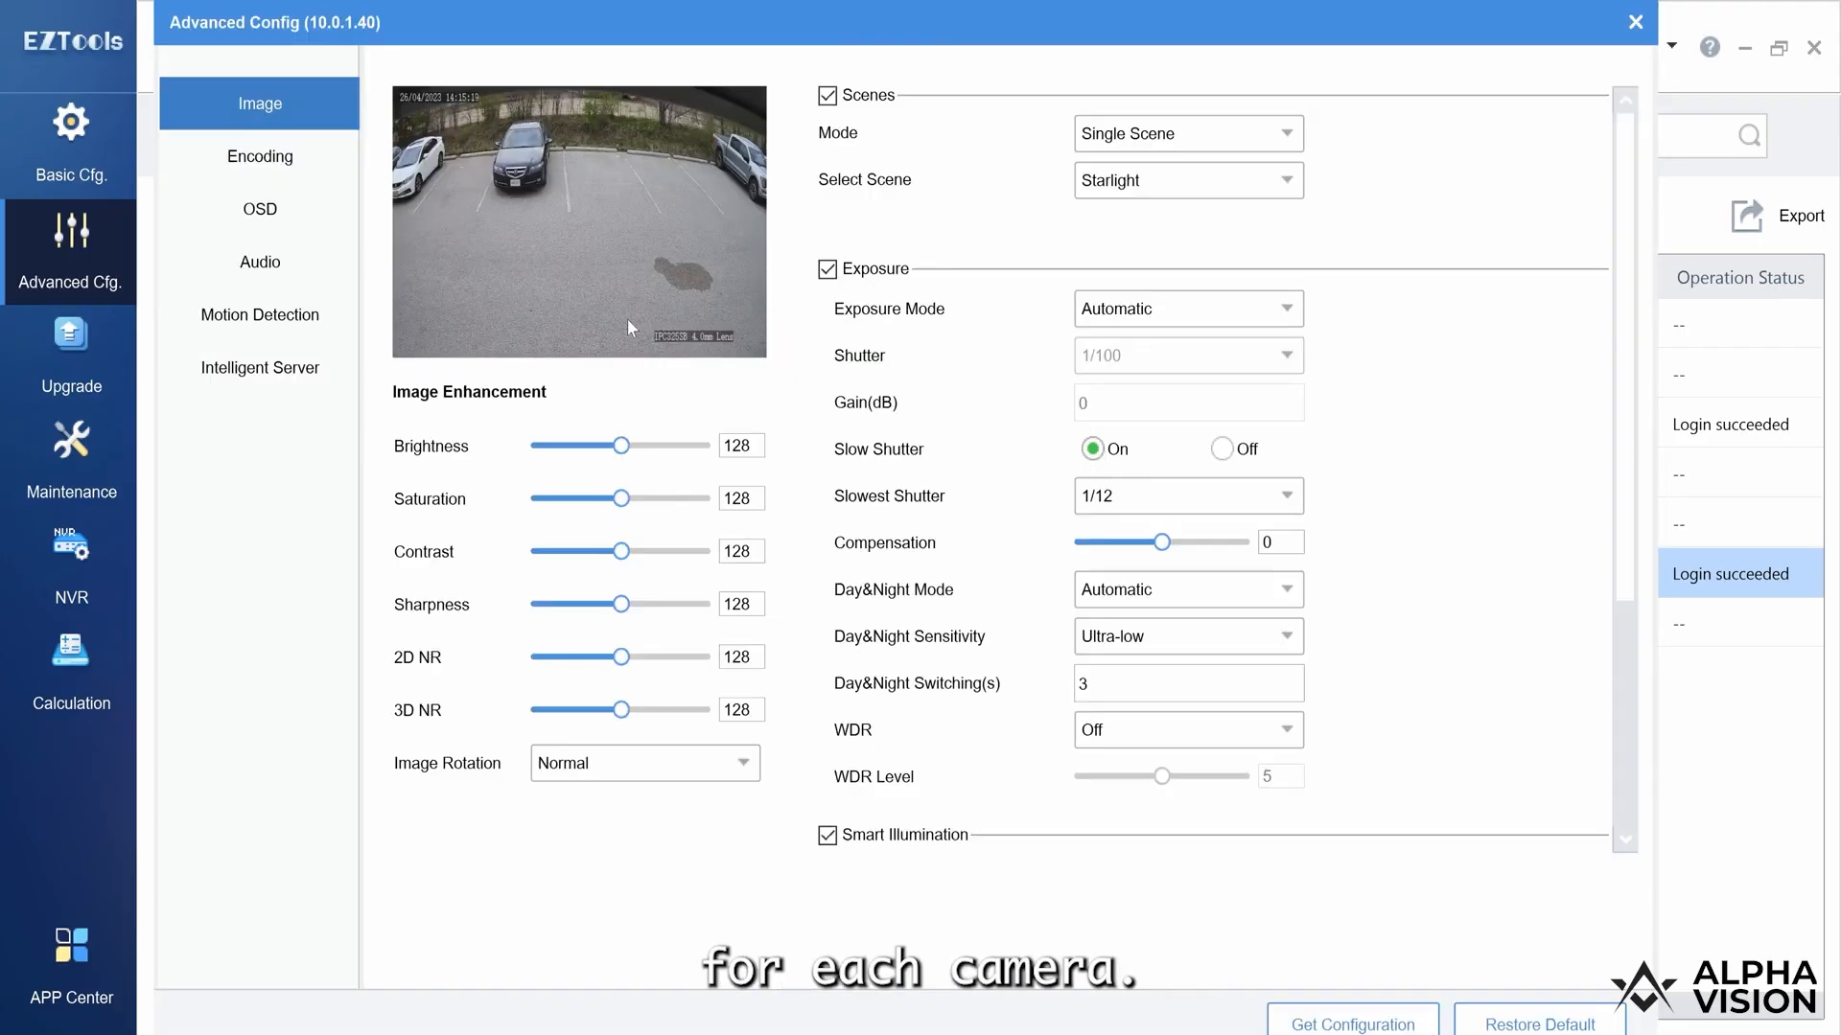
click(599, 772)
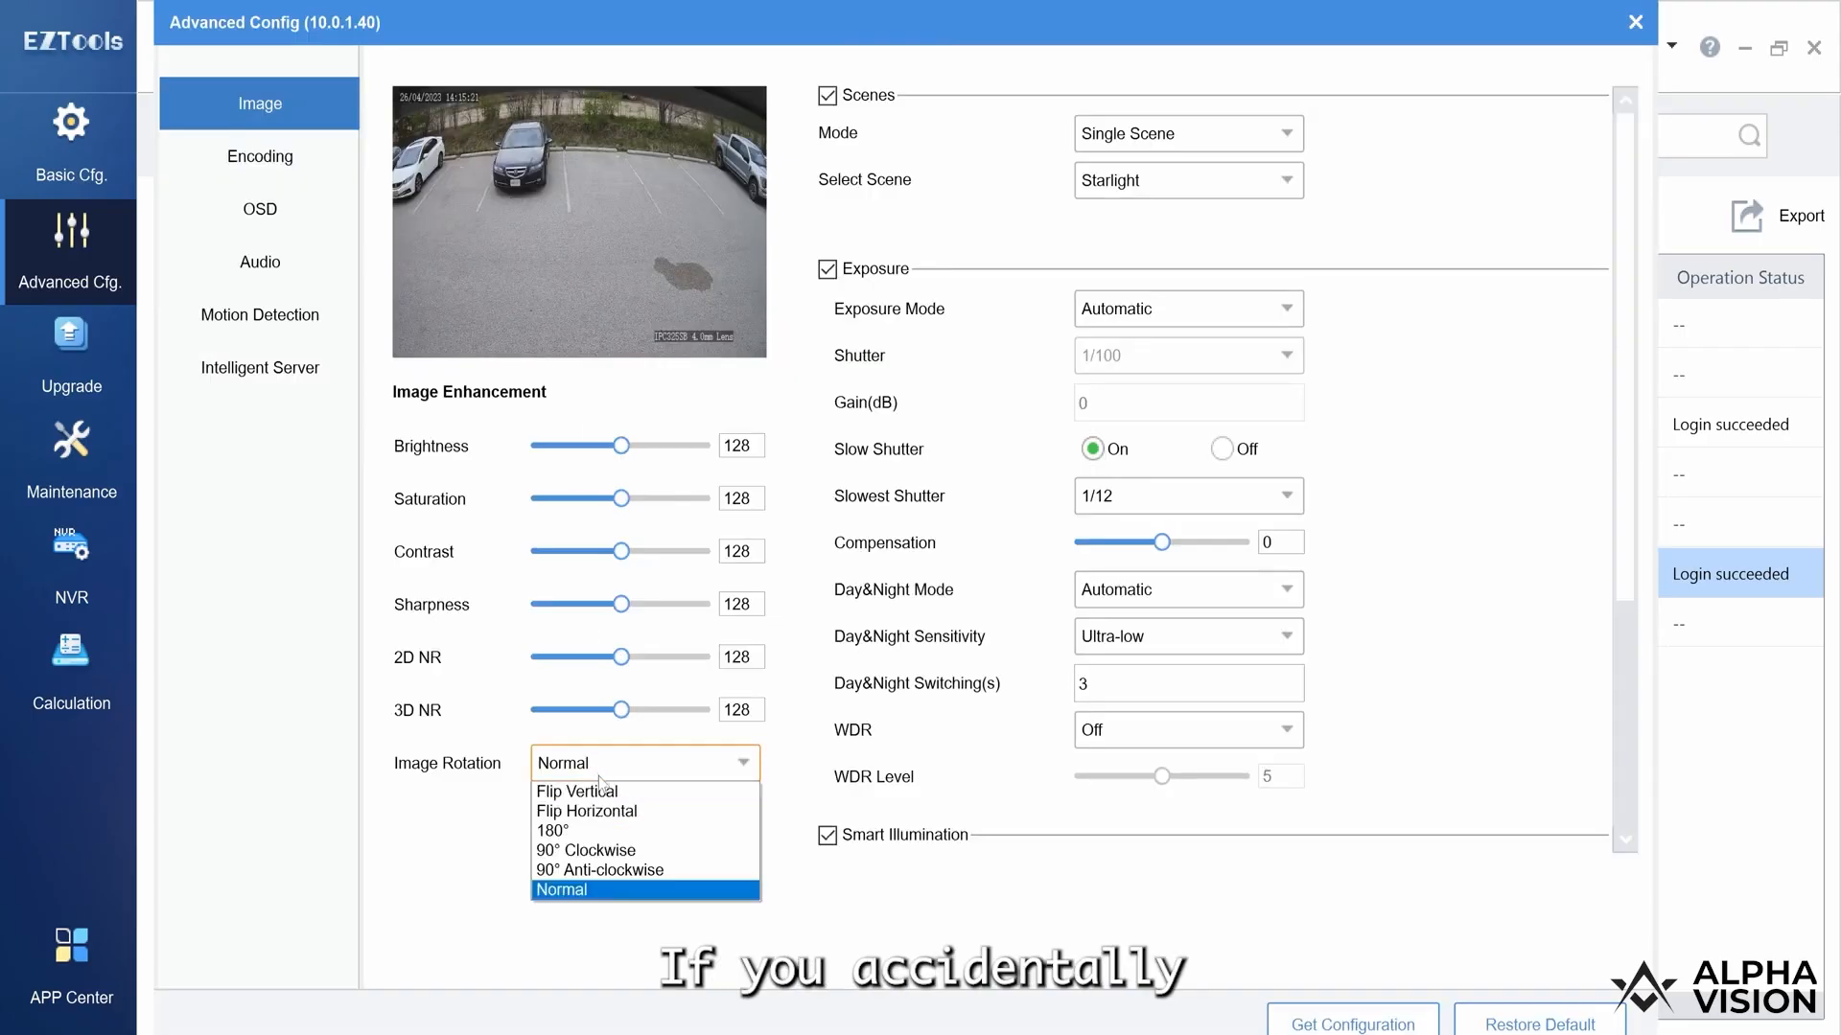
click(582, 832)
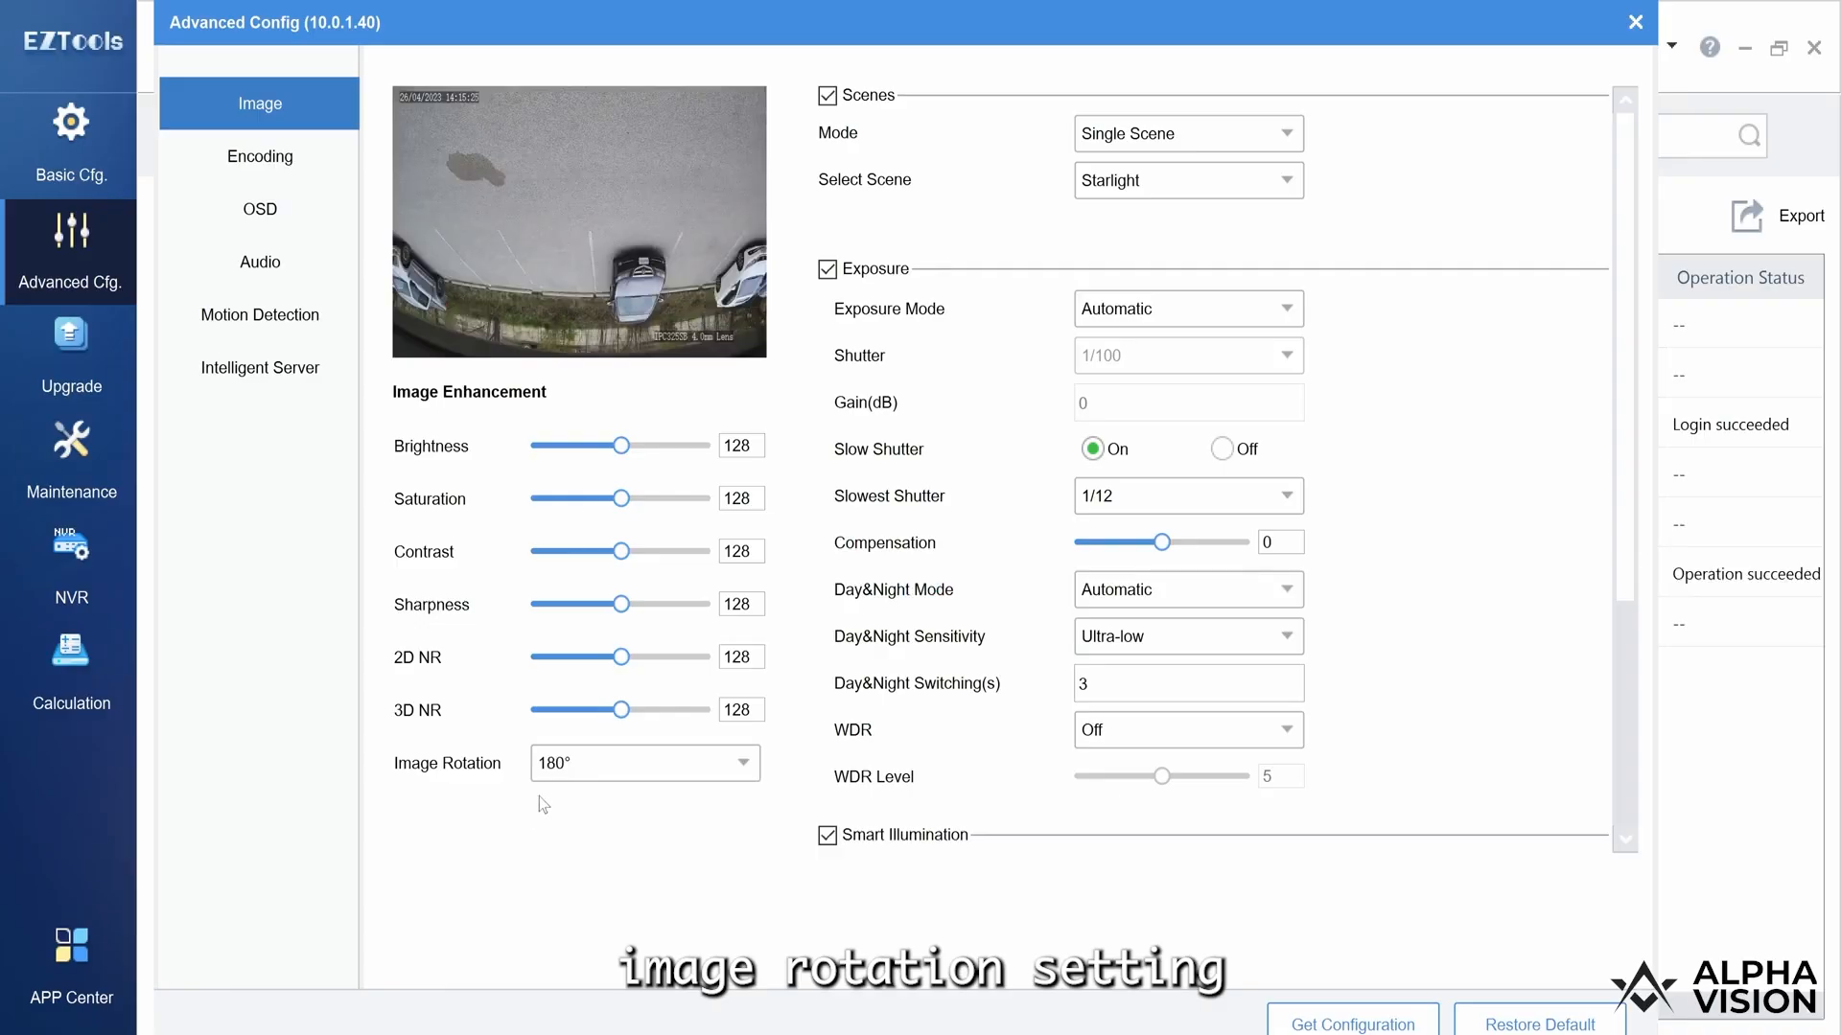
click(596, 763)
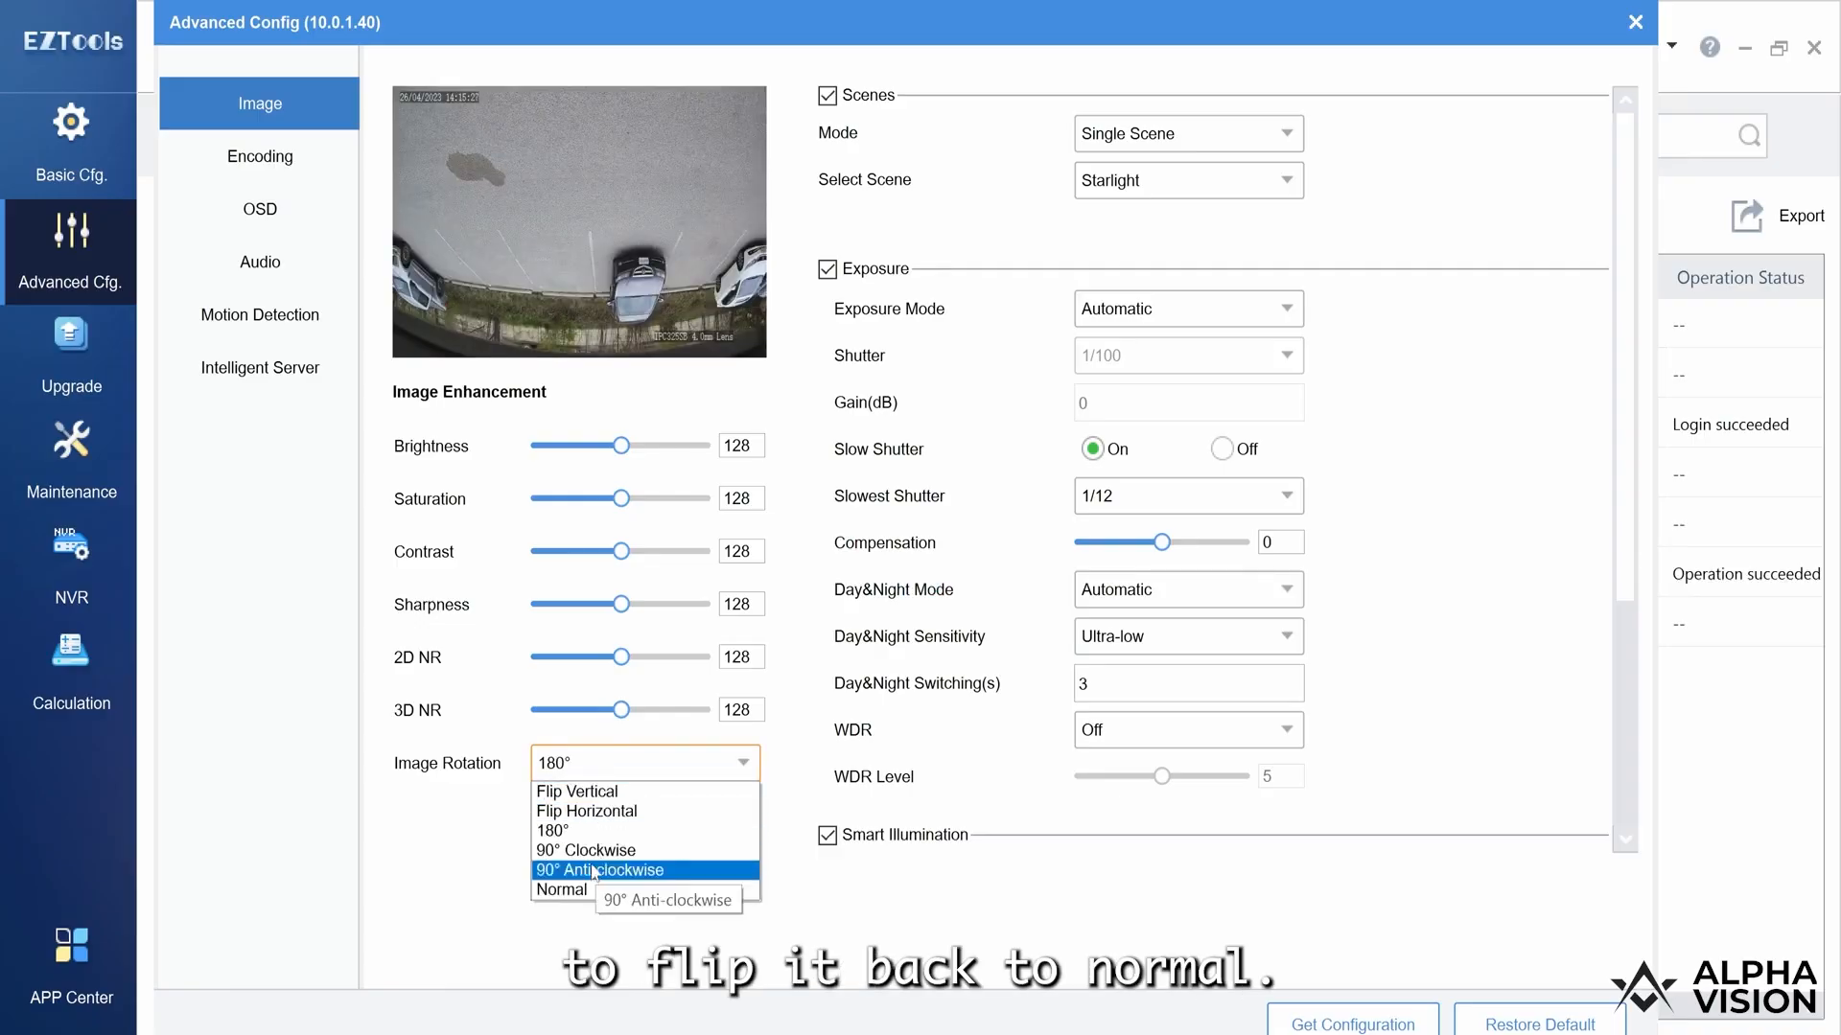
click(590, 898)
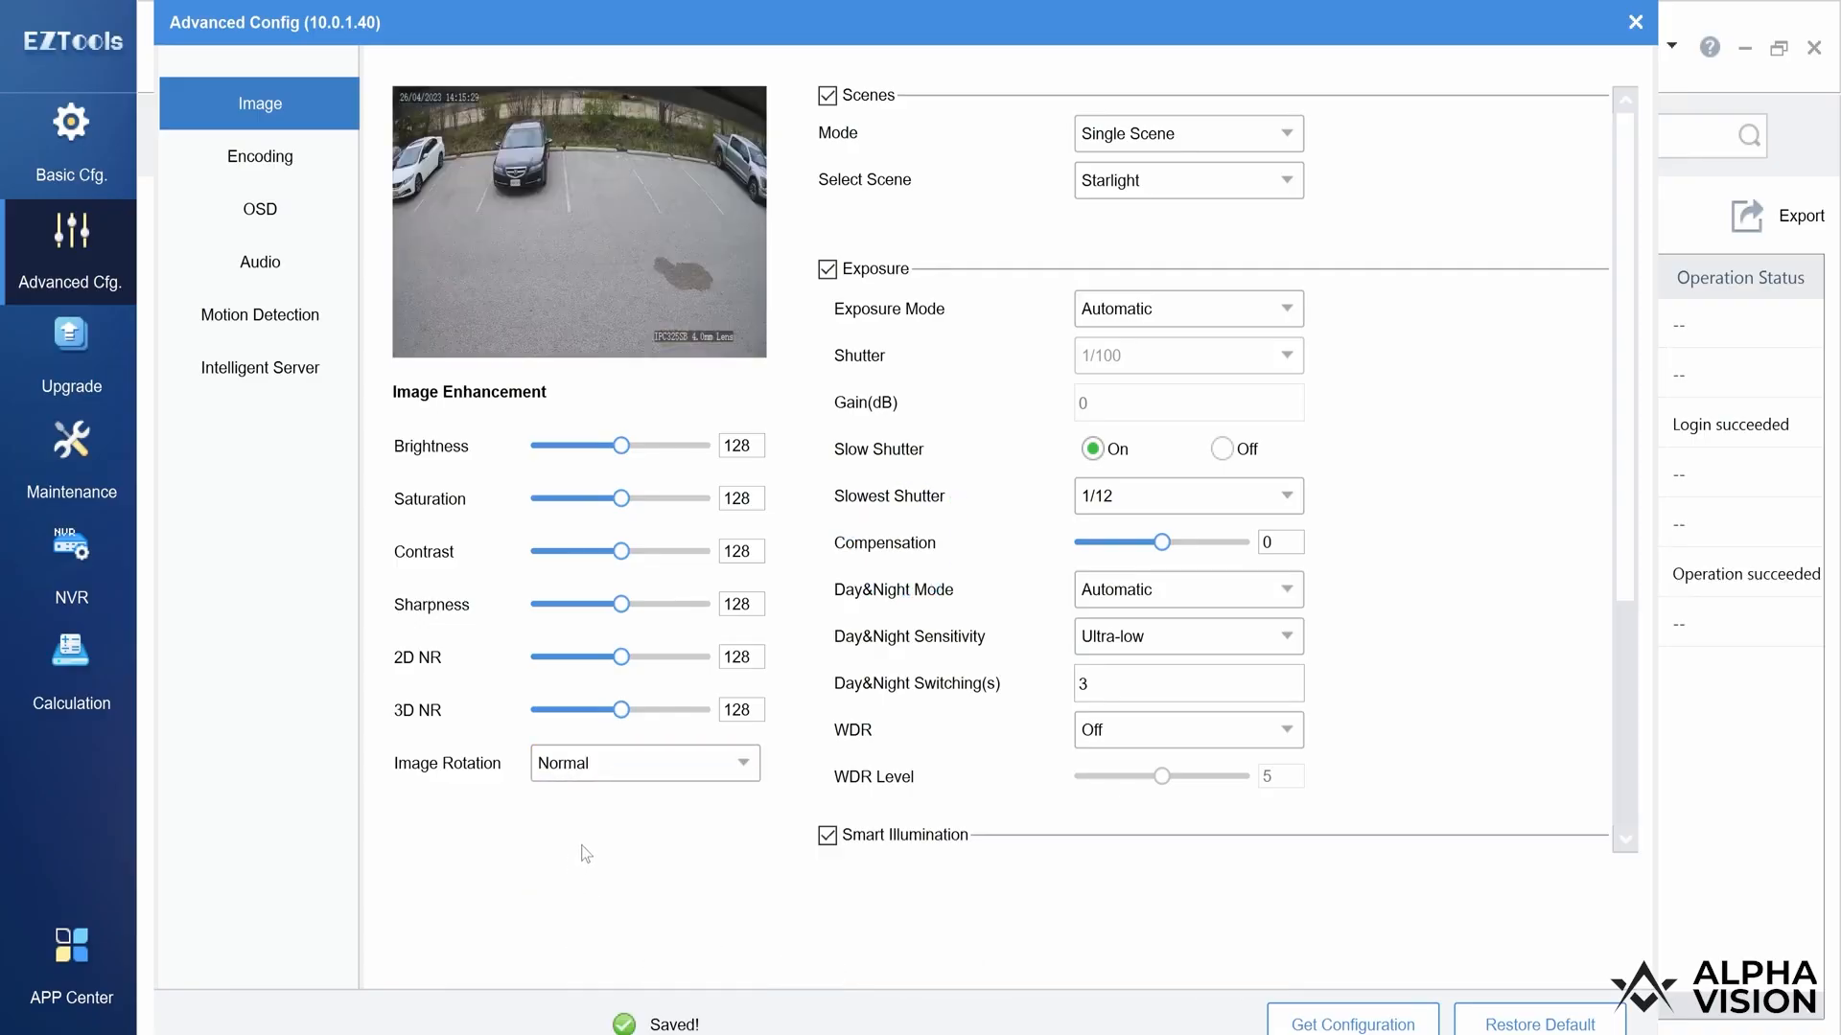
click(1636, 21)
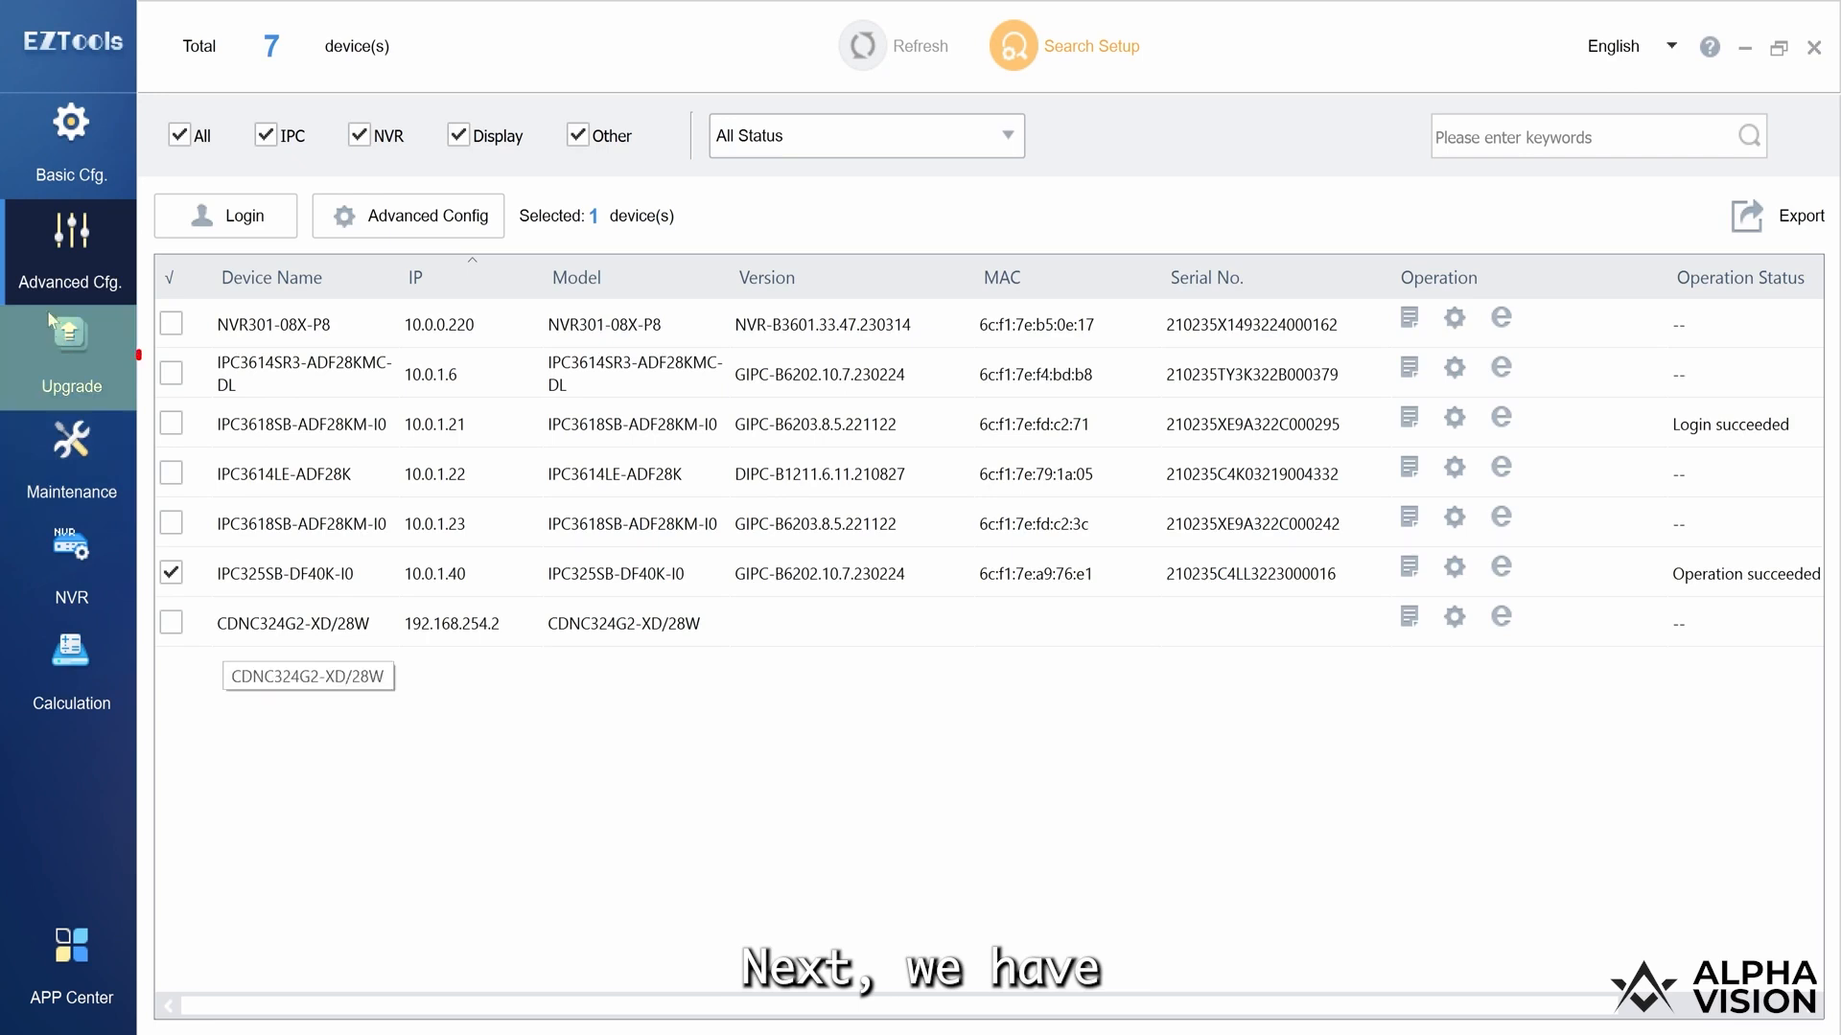
Step: Review the local and online firmware upgrade options and the restart, restore and maintenance functions for the devices
click(82, 352)
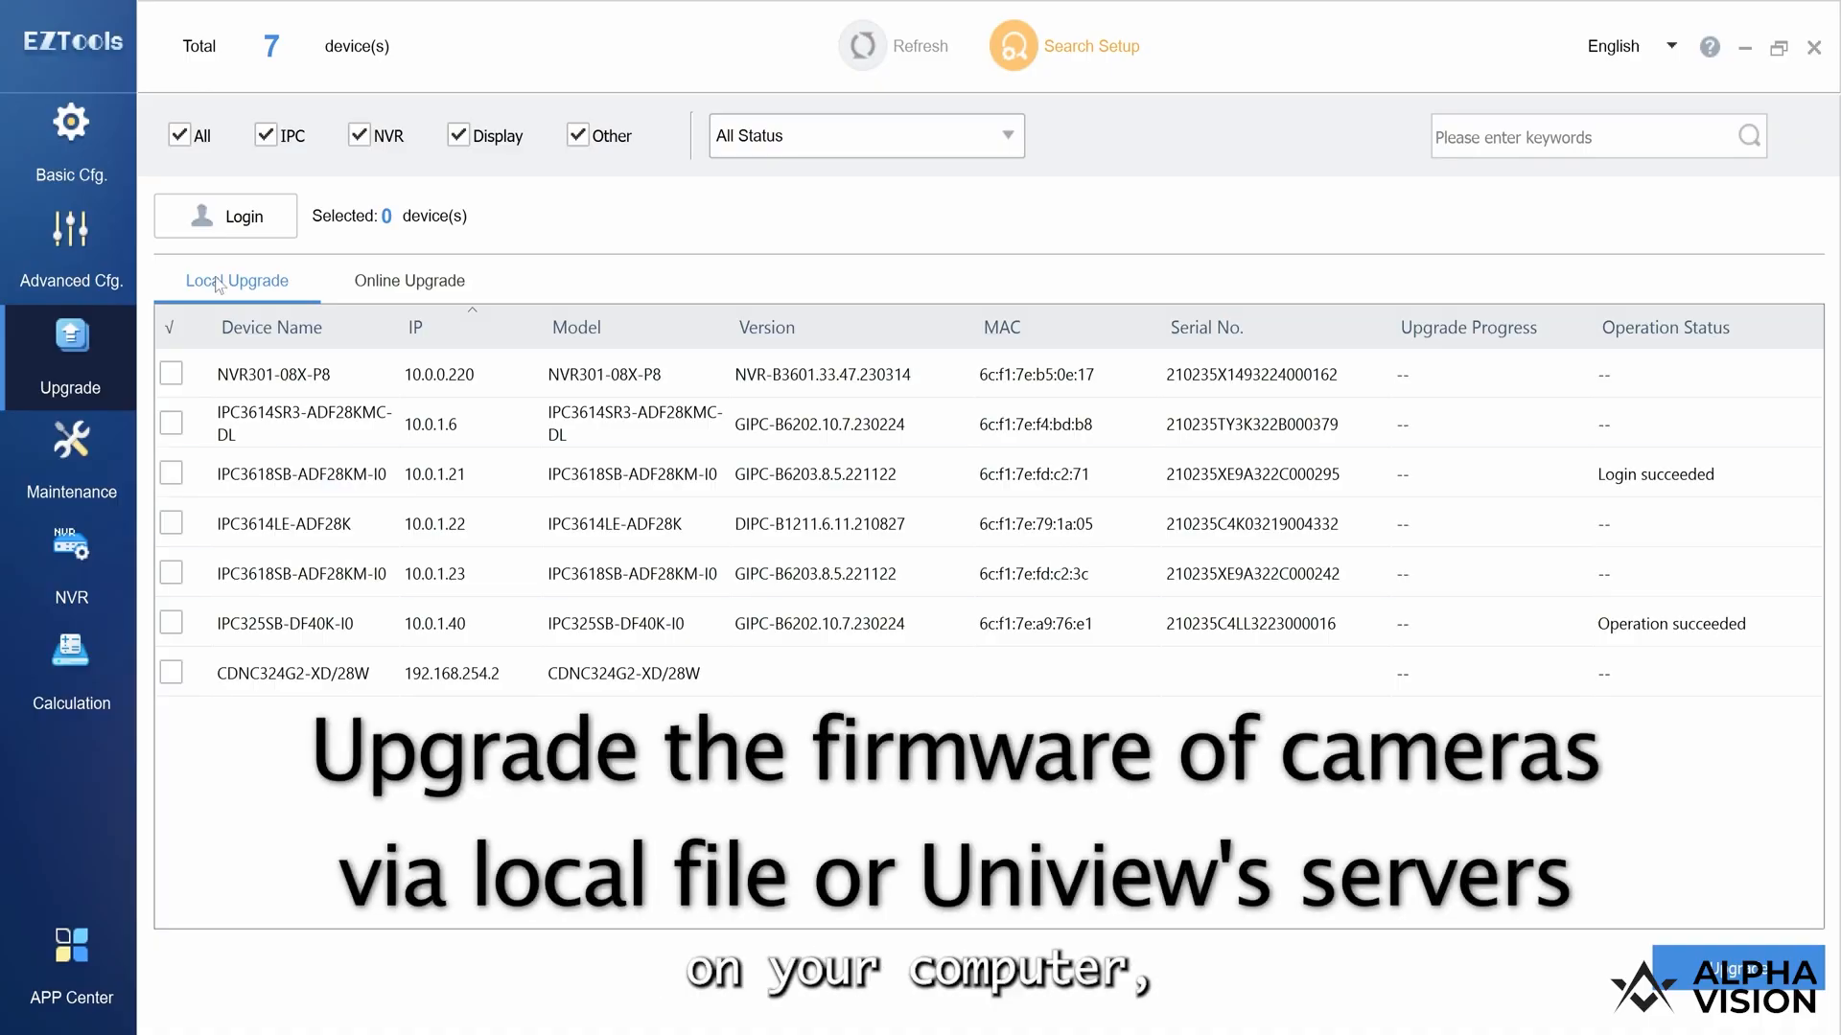
click(412, 286)
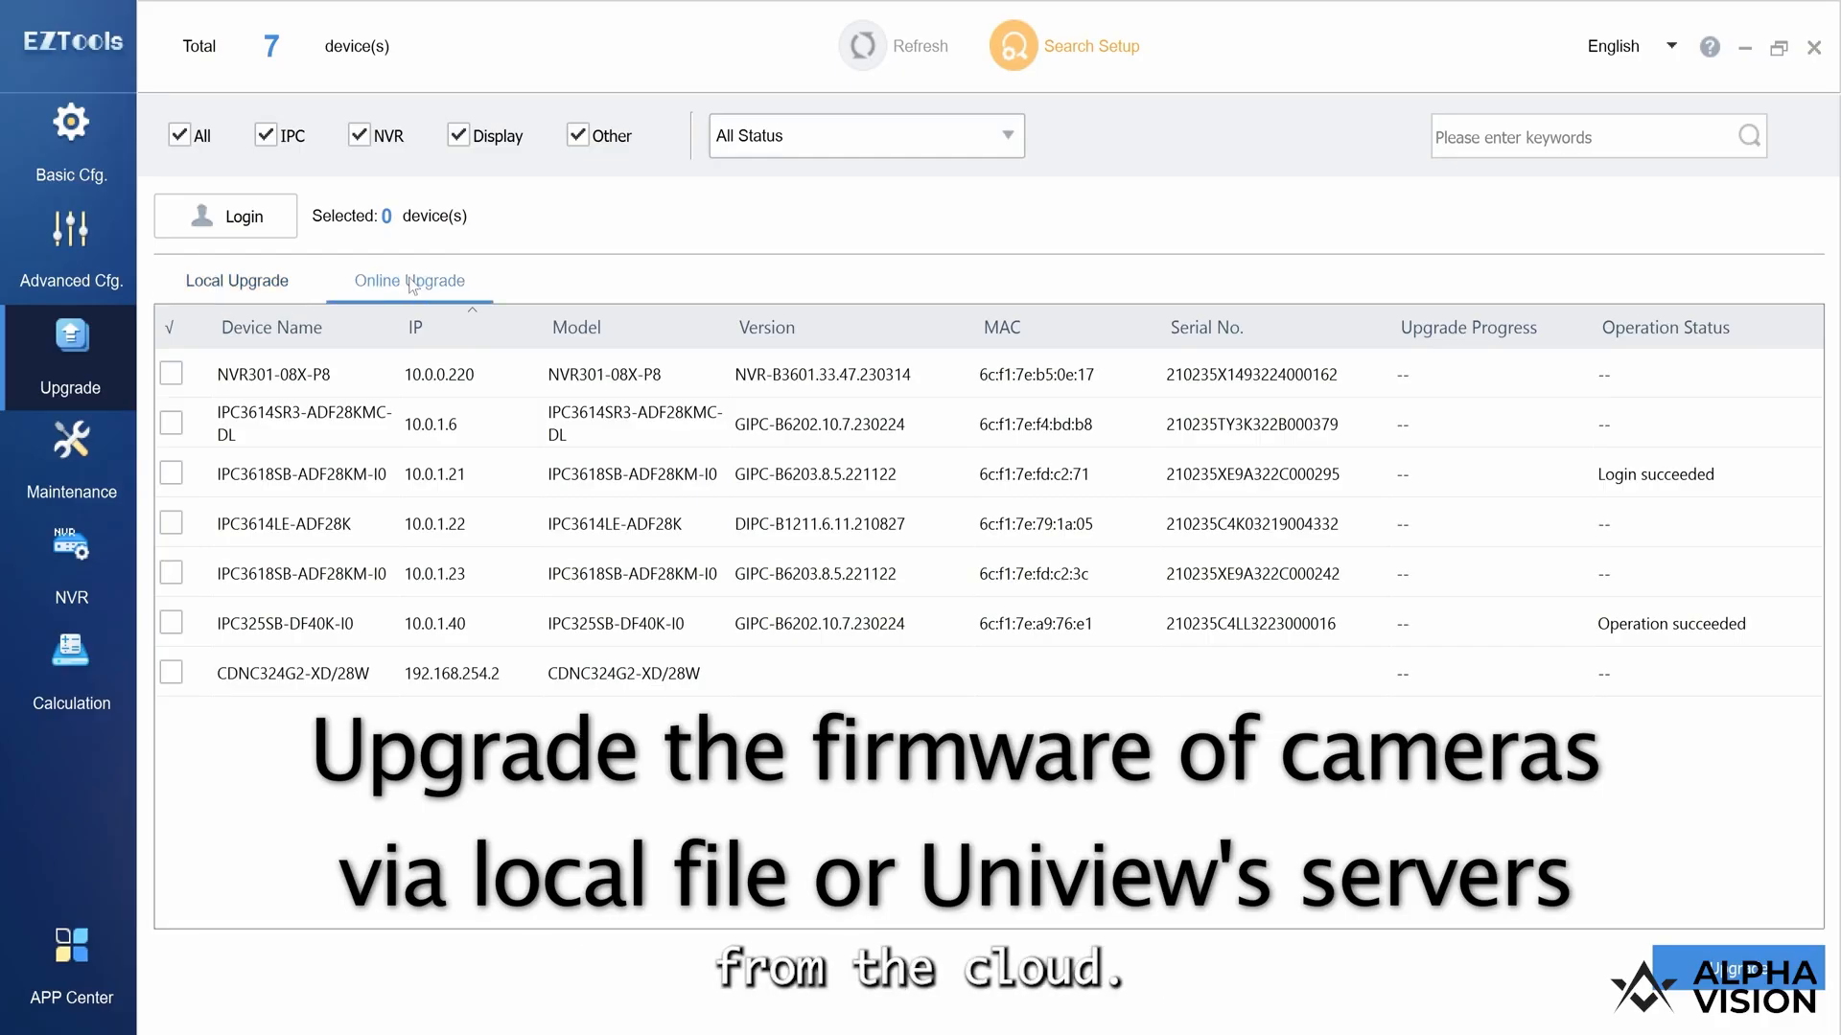
click(58, 457)
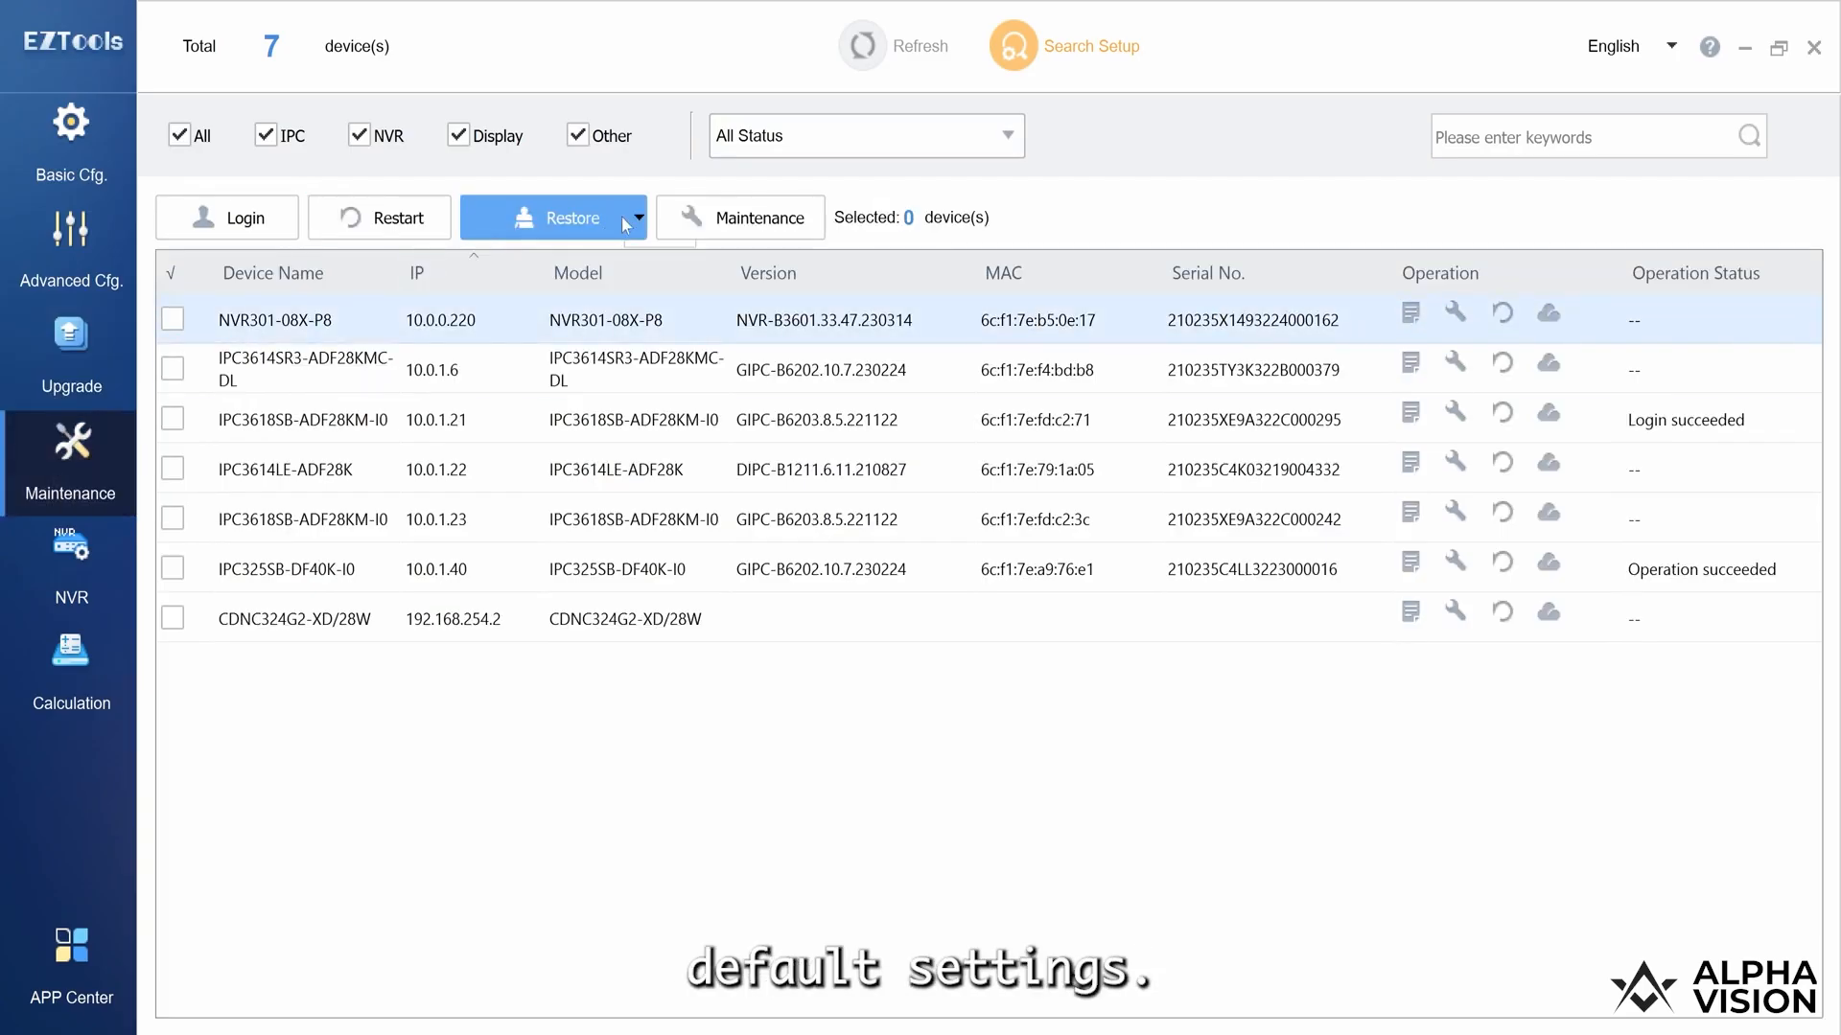
click(741, 228)
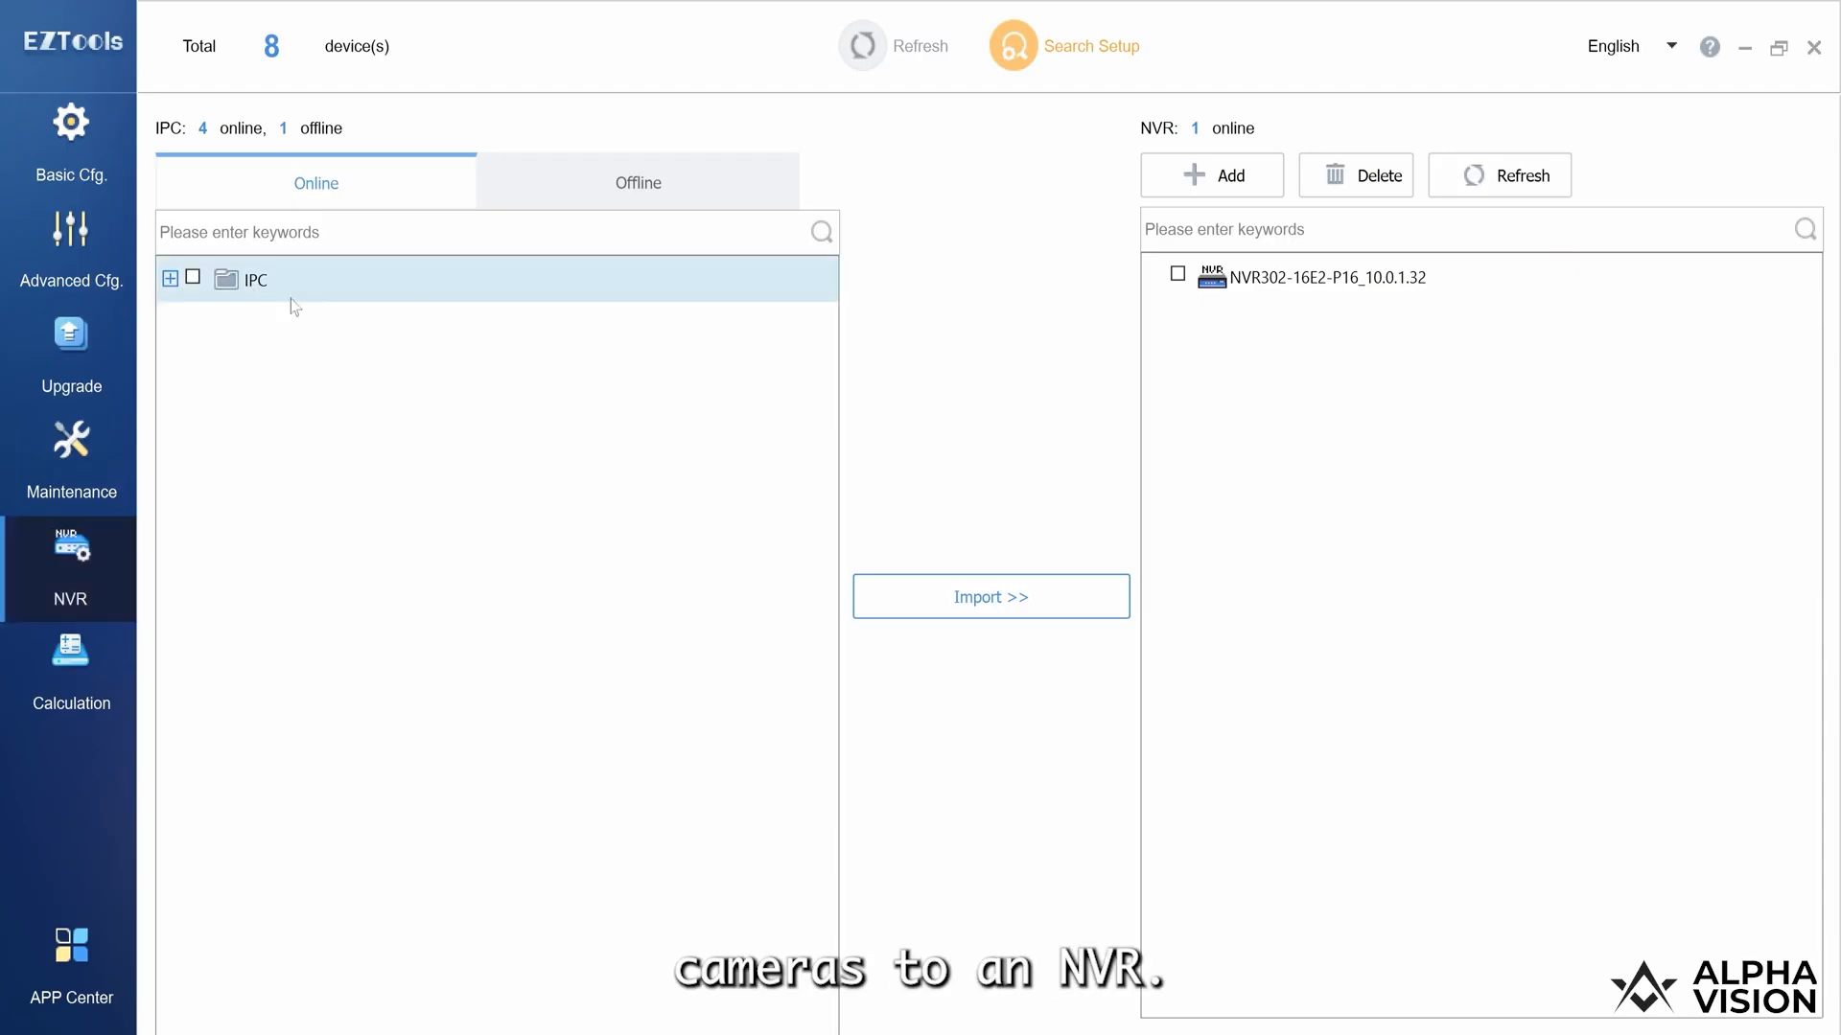
Step: Examine the online and offline IPC lists available for import to an NVR
click(171, 279)
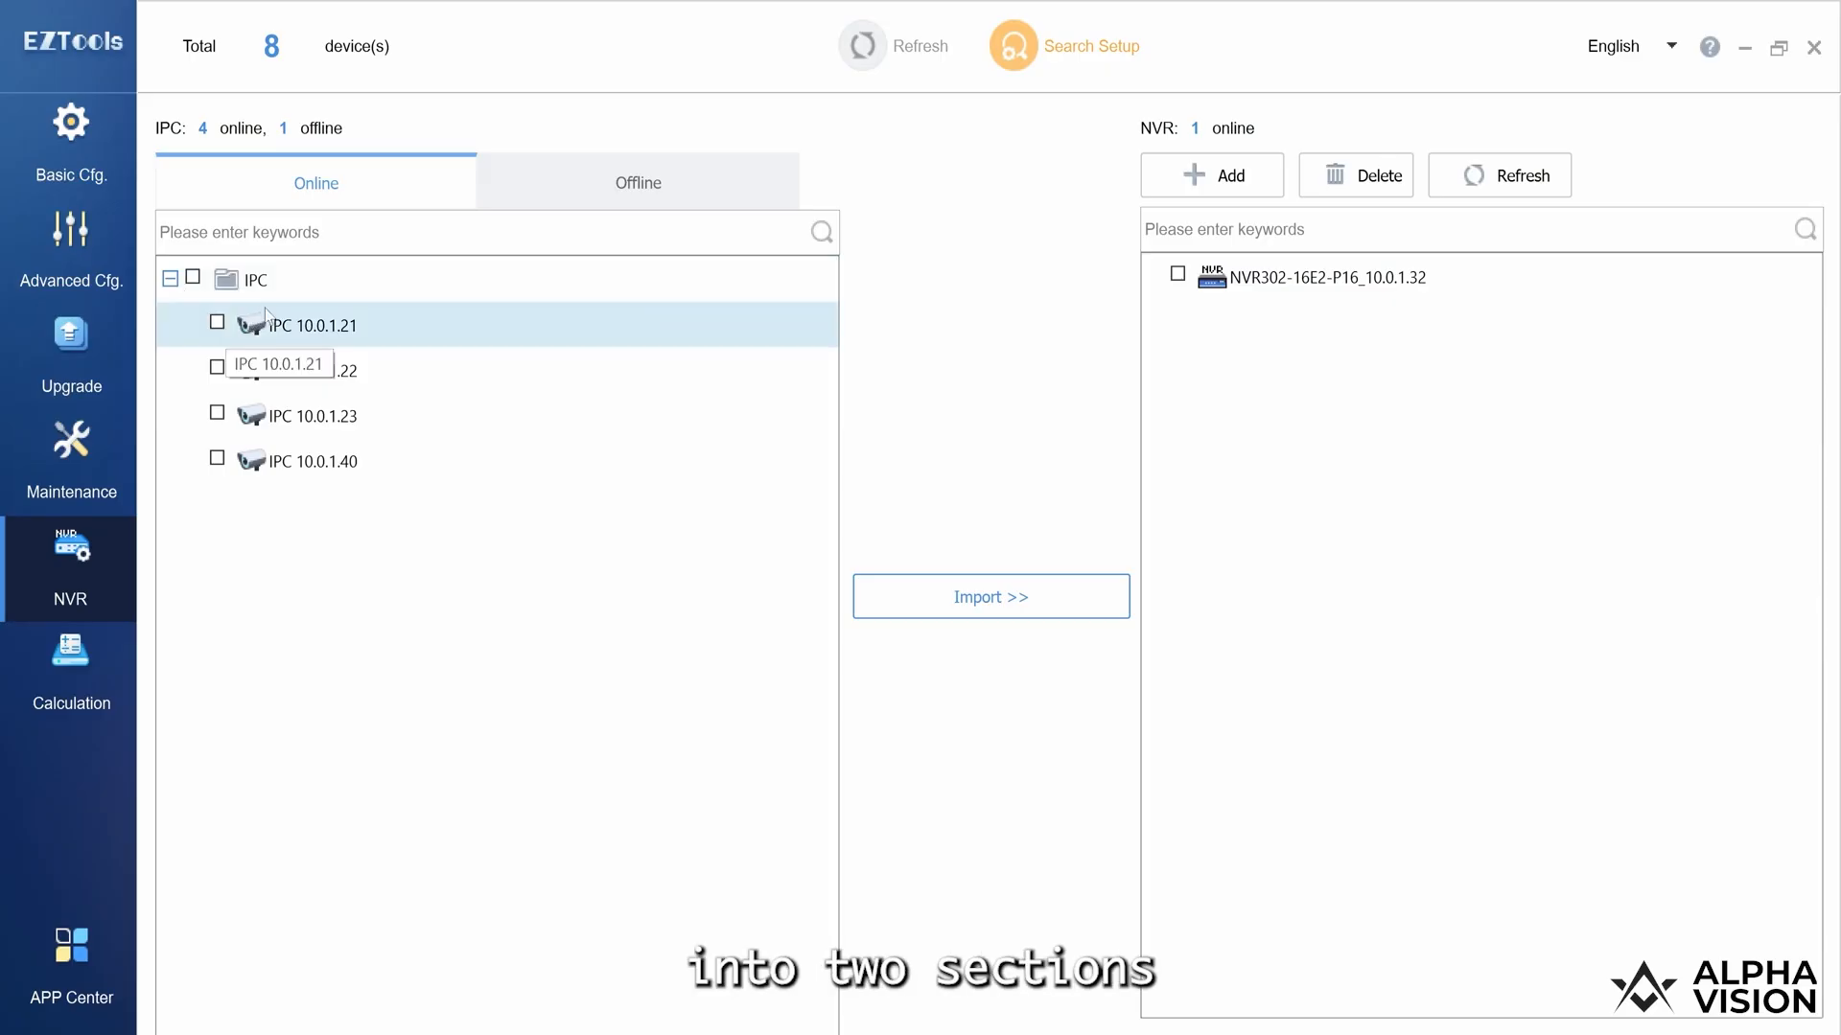
click(576, 191)
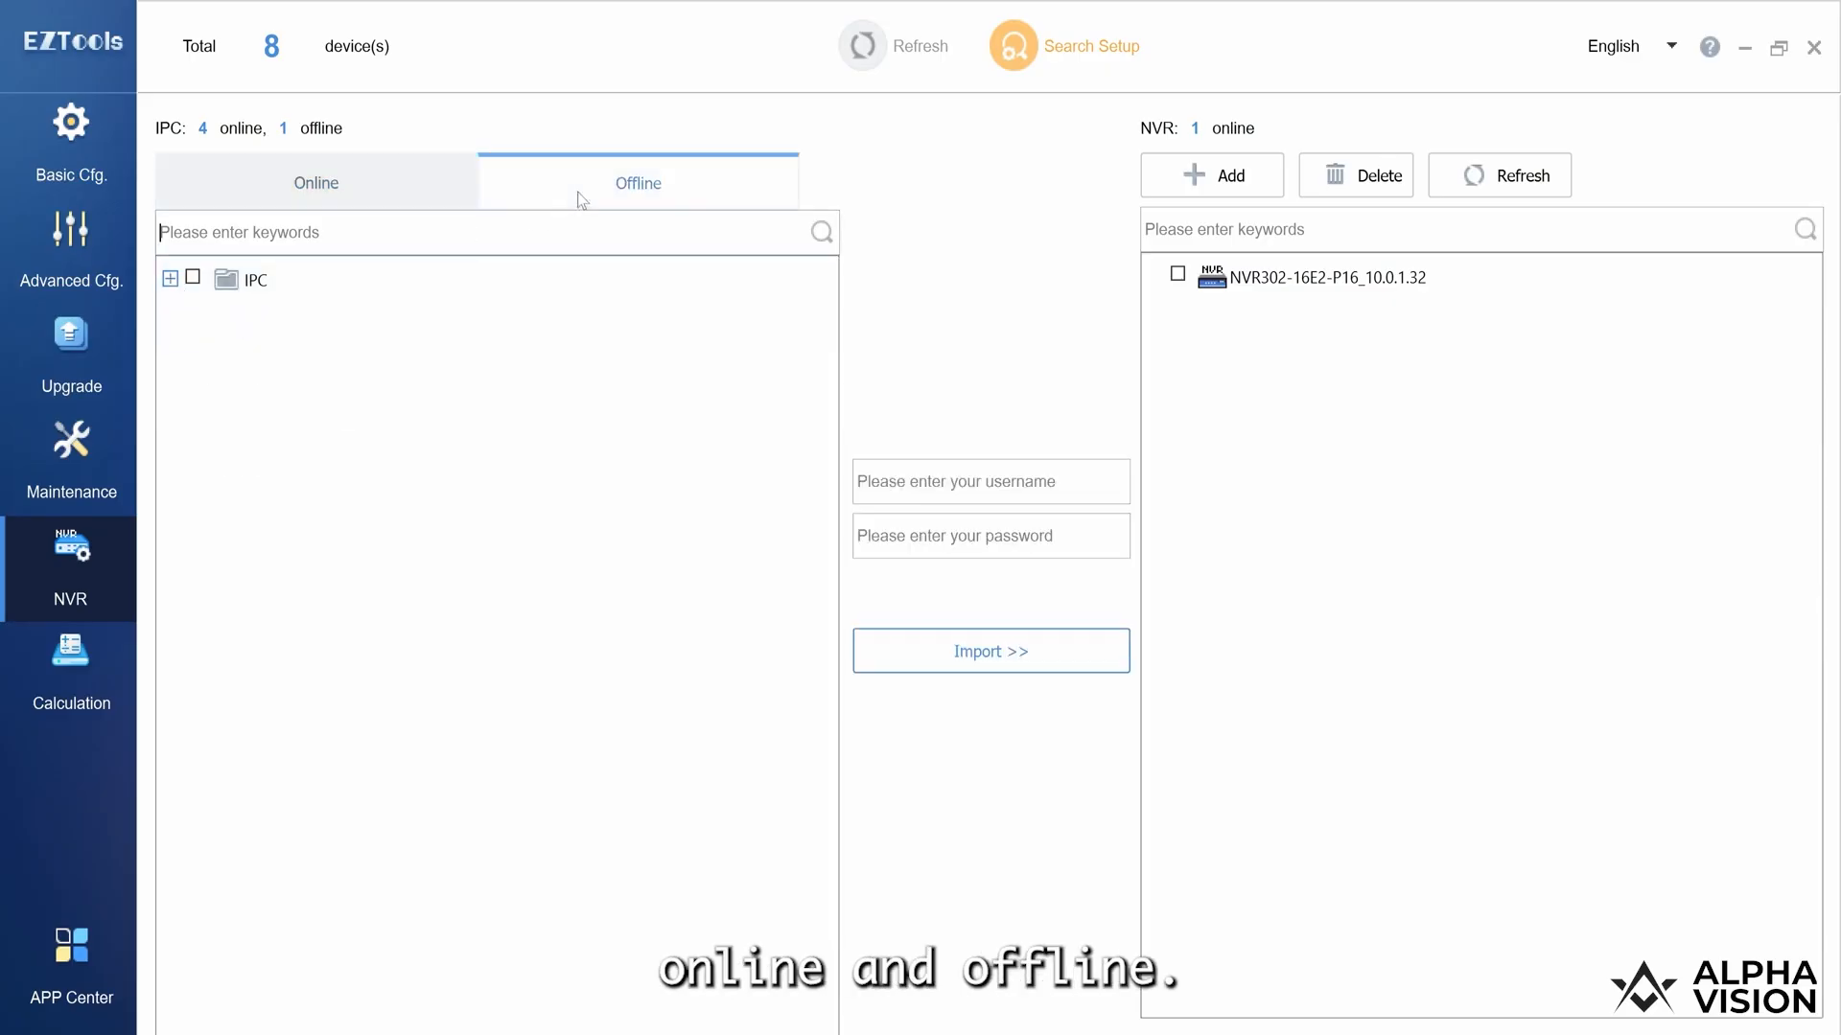
click(170, 280)
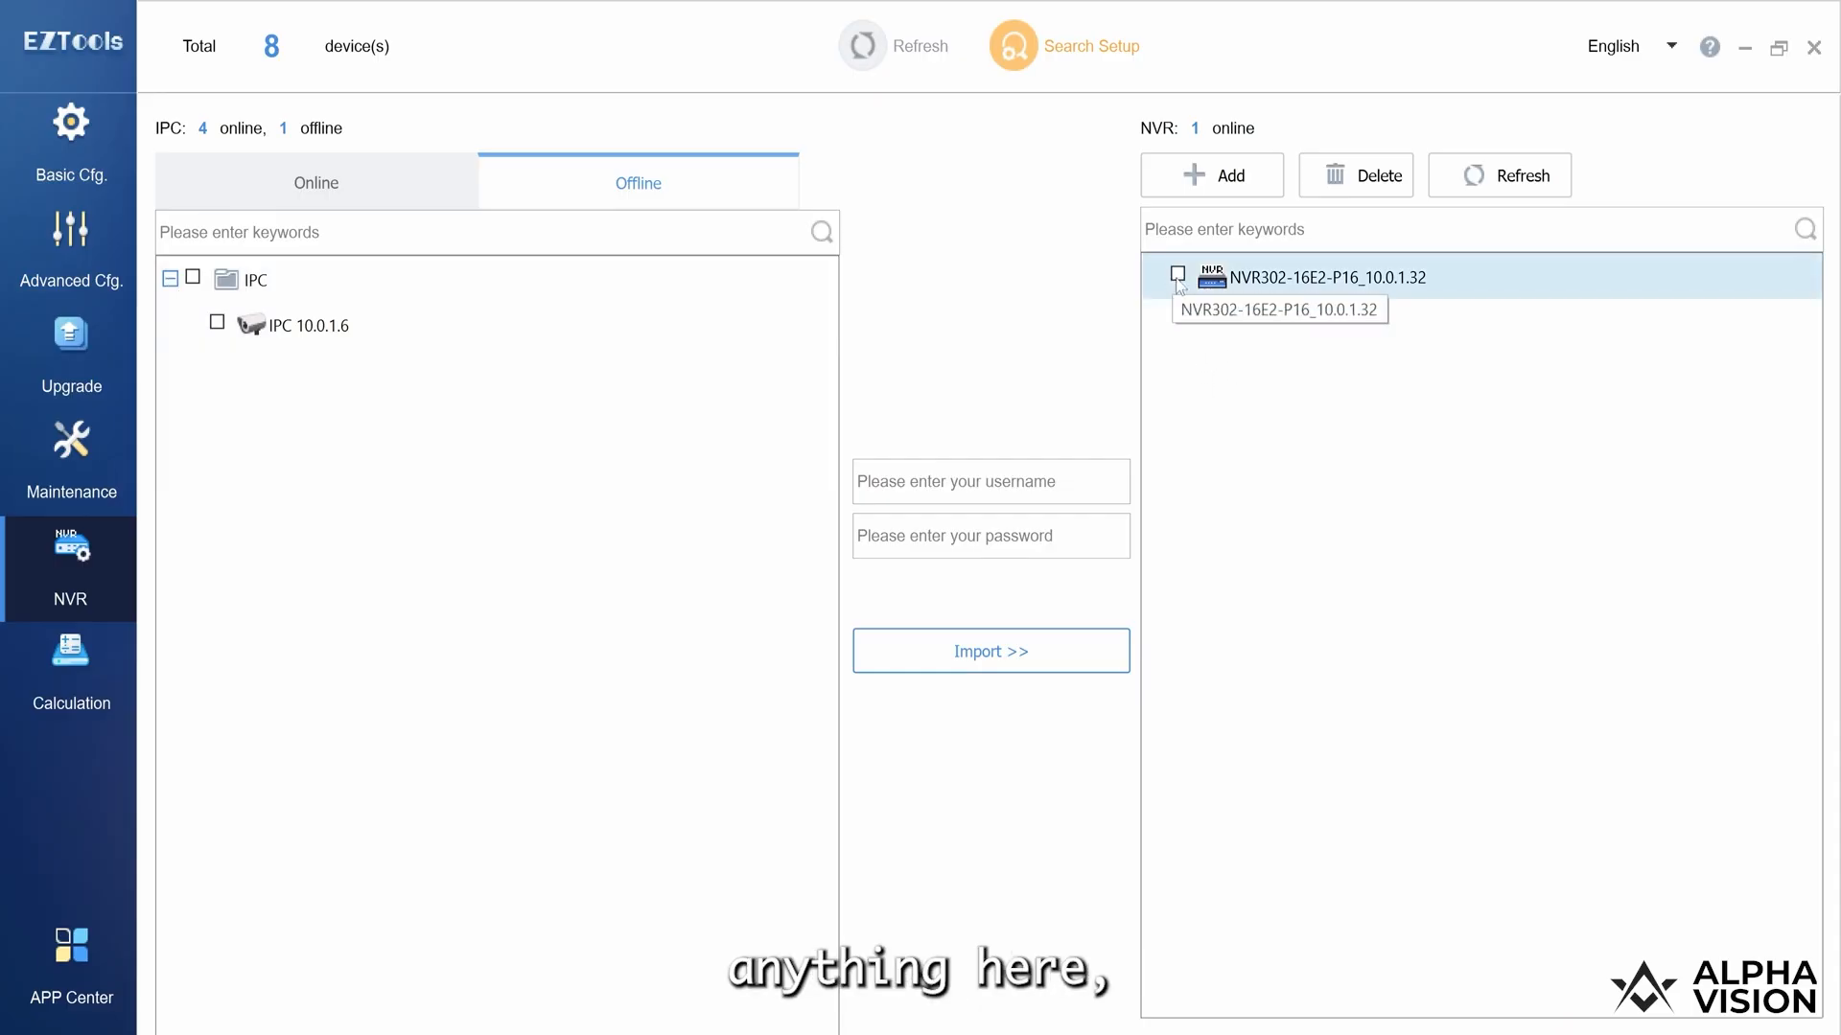
Step: Select the NVR302-16E2-P16 at 10.0.1.32 in the basic configuration and log in to it as admin
click(70, 164)
click(254, 575)
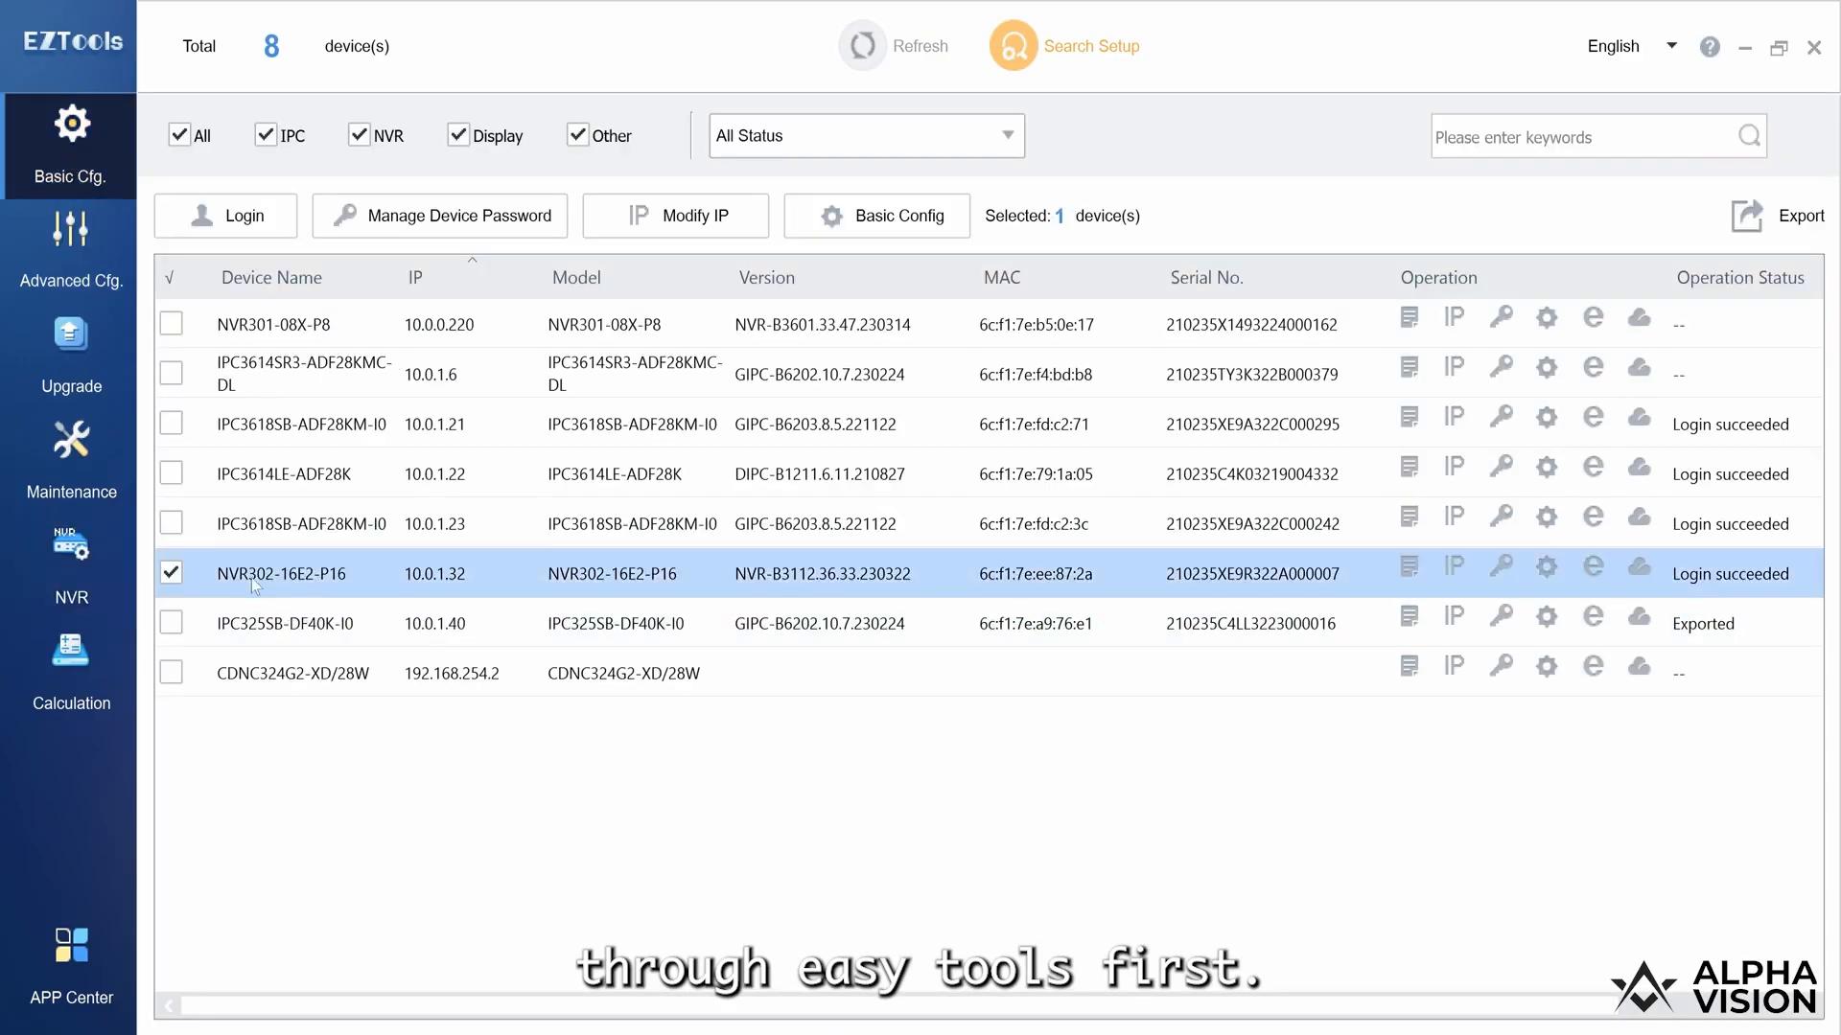
click(245, 219)
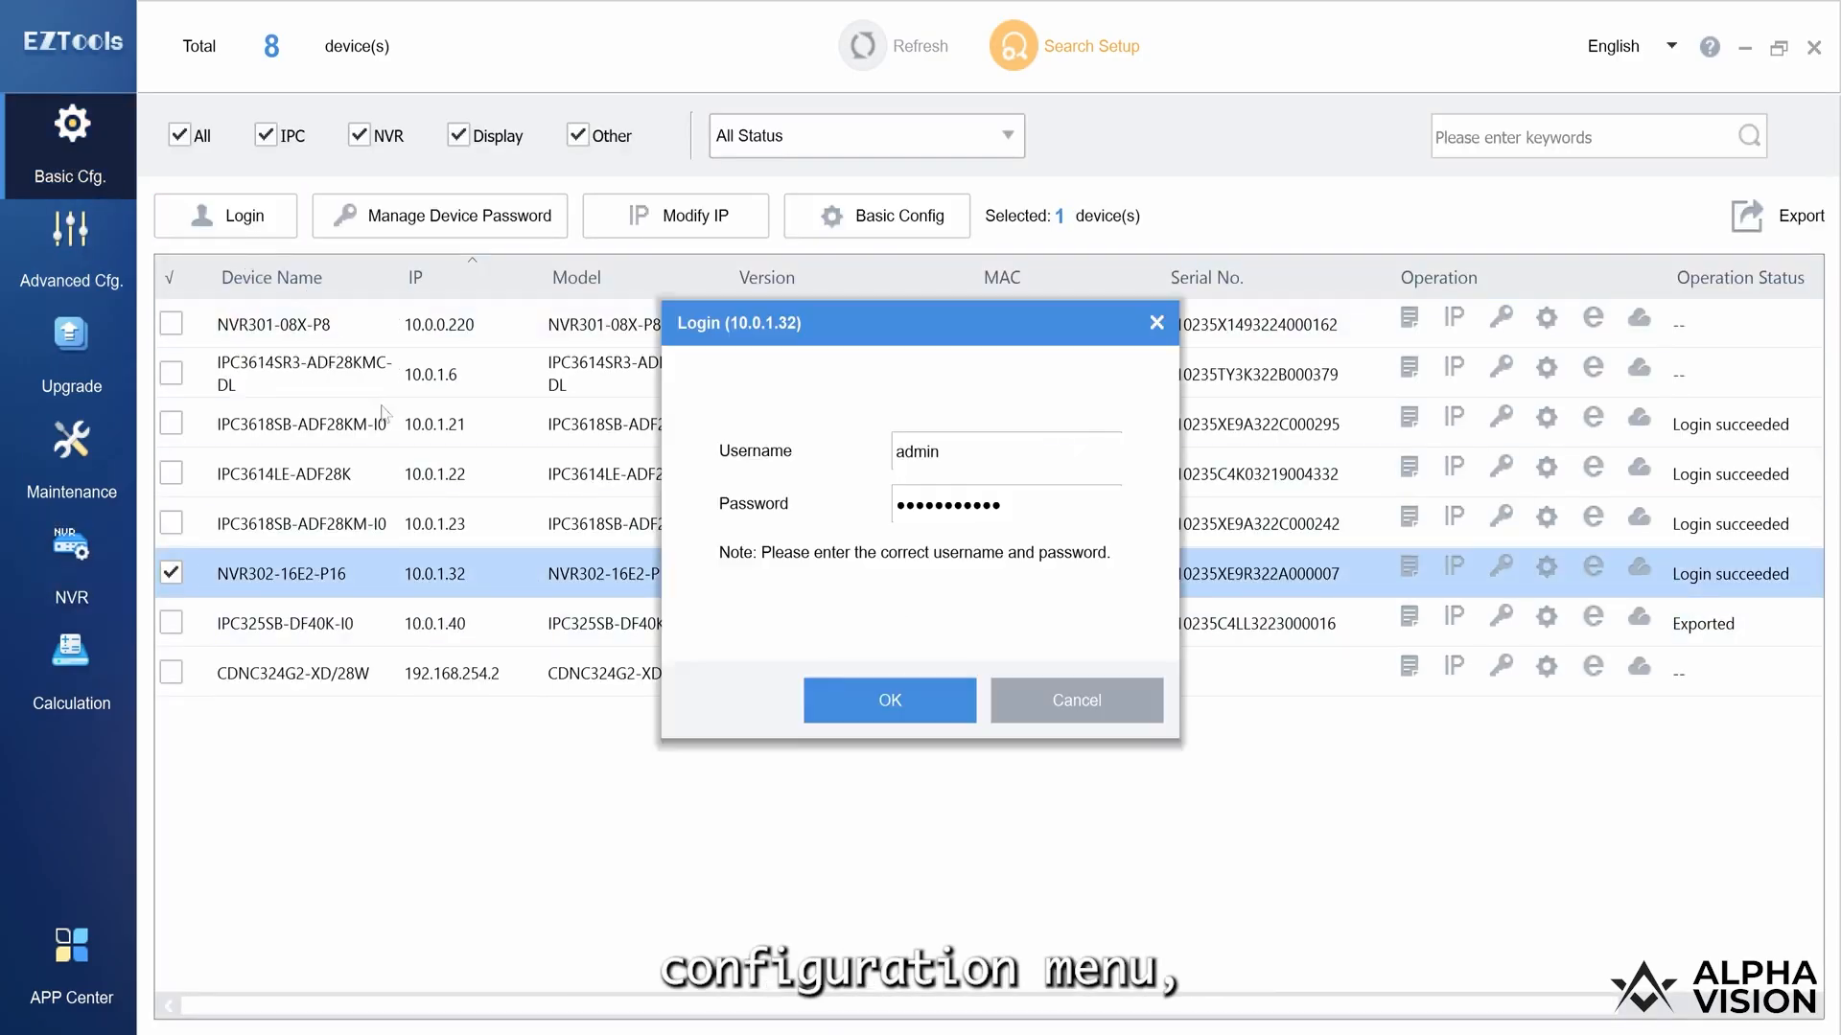
click(905, 694)
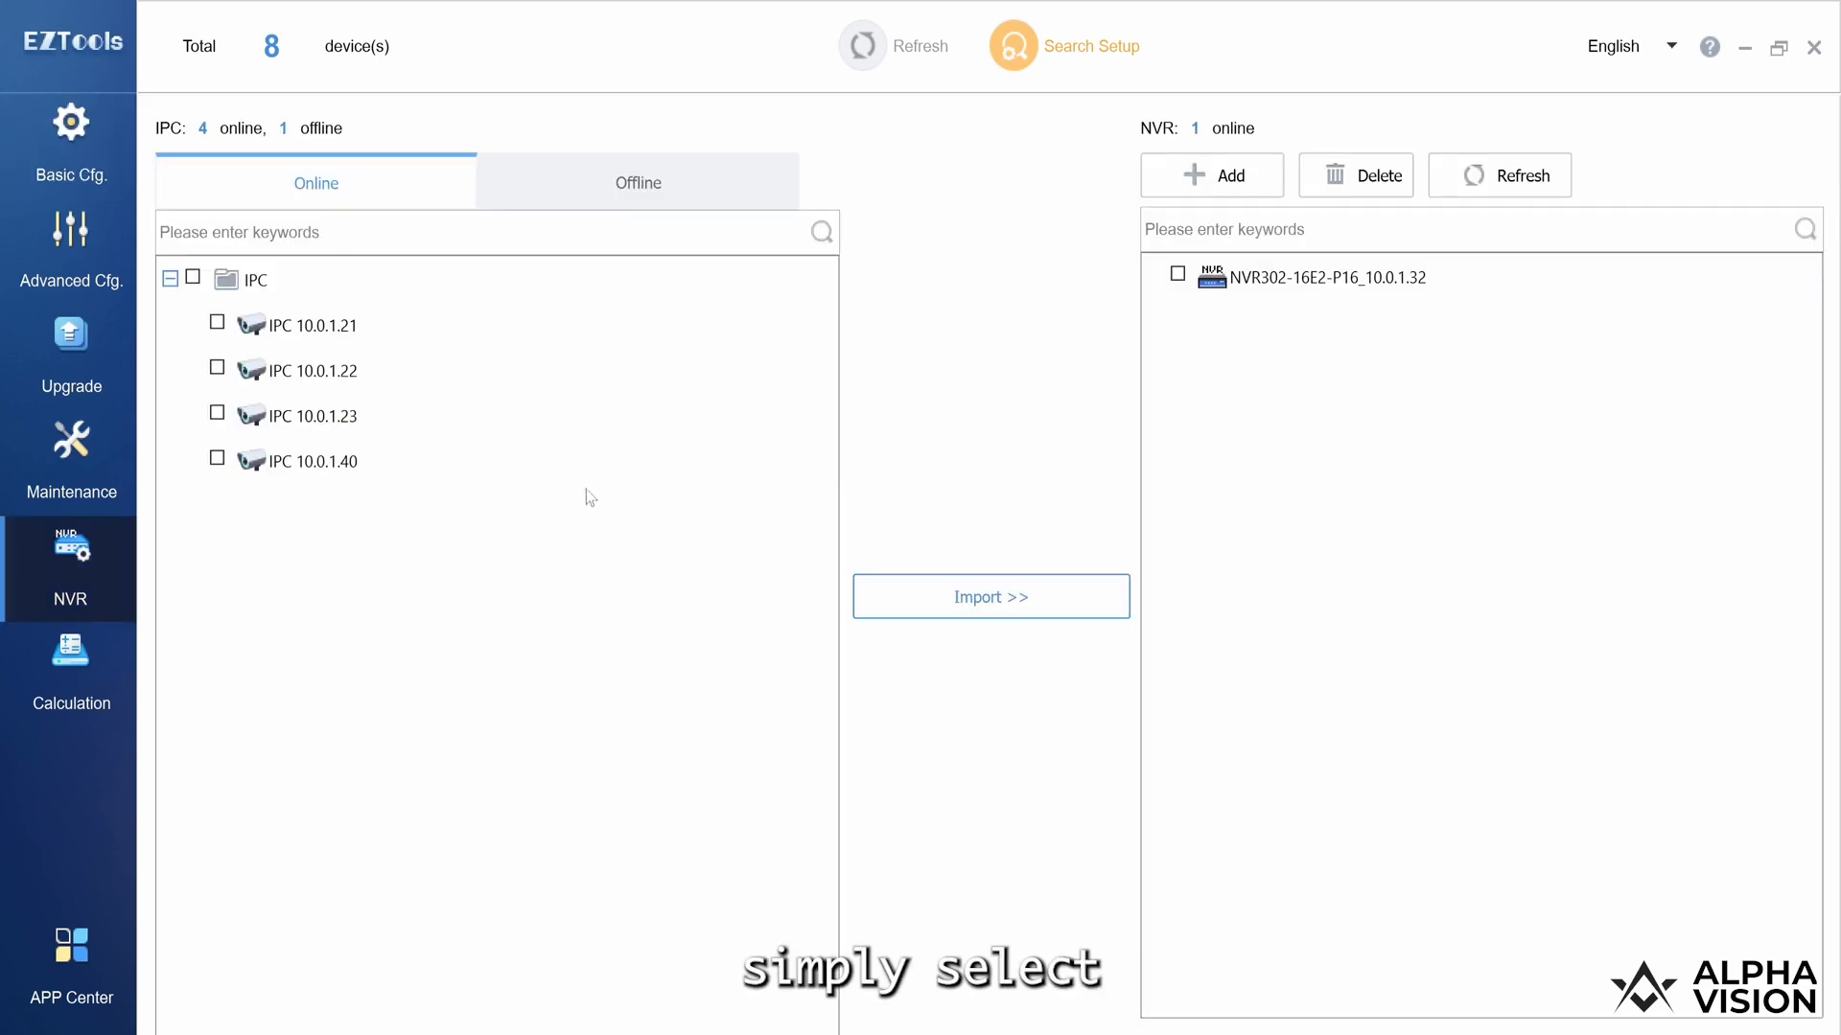
Step: Import the online cameras 10.0.1.21, 10.0.1.22, 10.0.1.23 and 10.0.1.40 into the NVR at 10.0.1.32
click(218, 323)
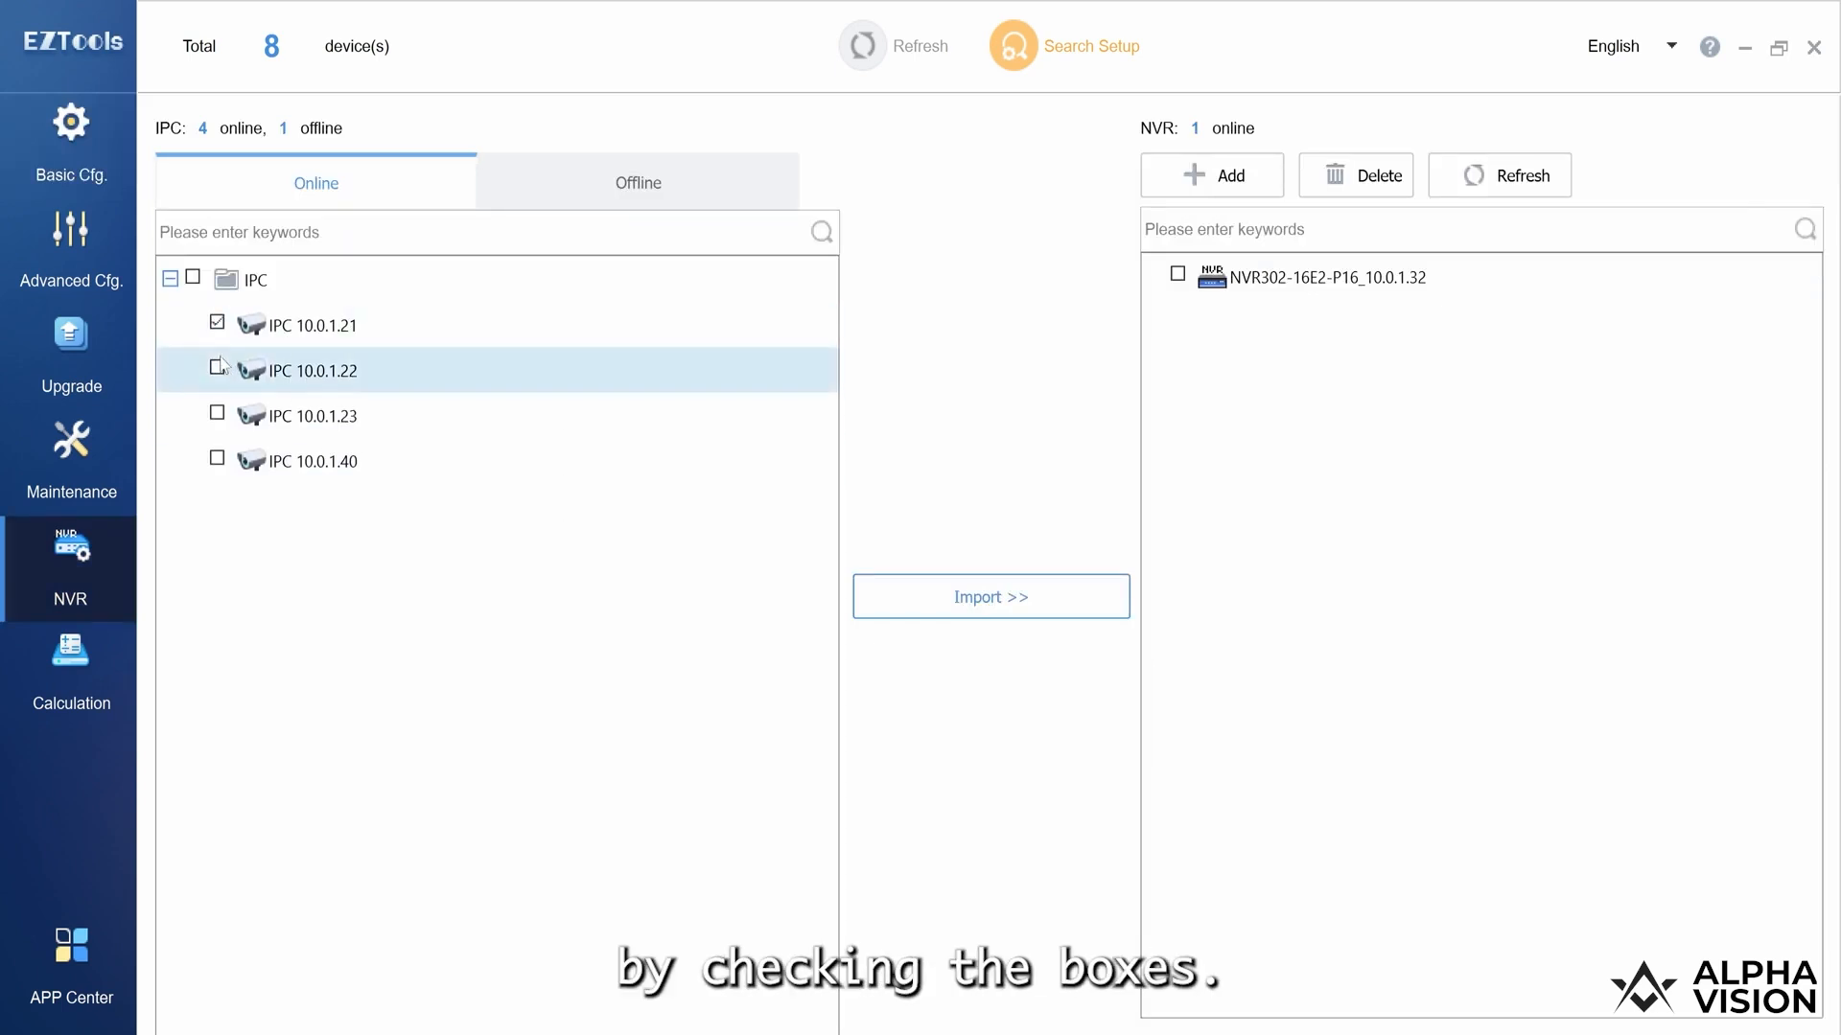
click(219, 368)
click(220, 415)
click(218, 458)
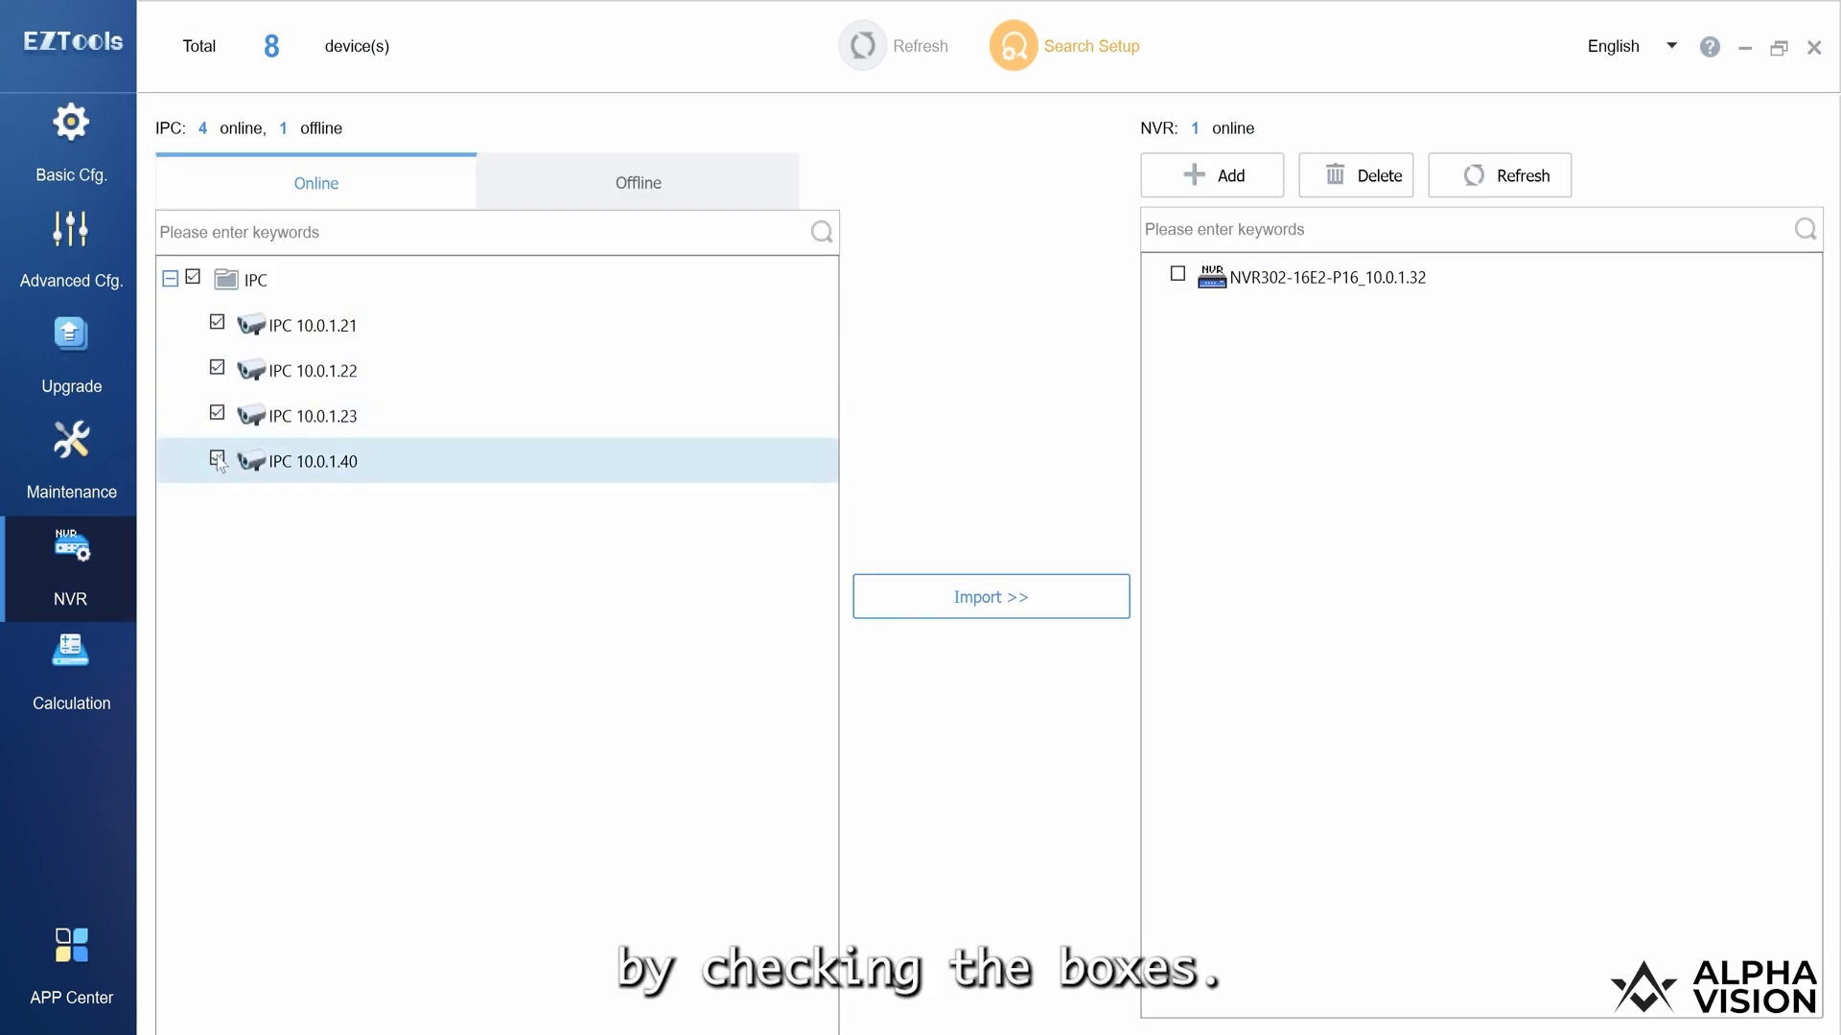
click(1177, 274)
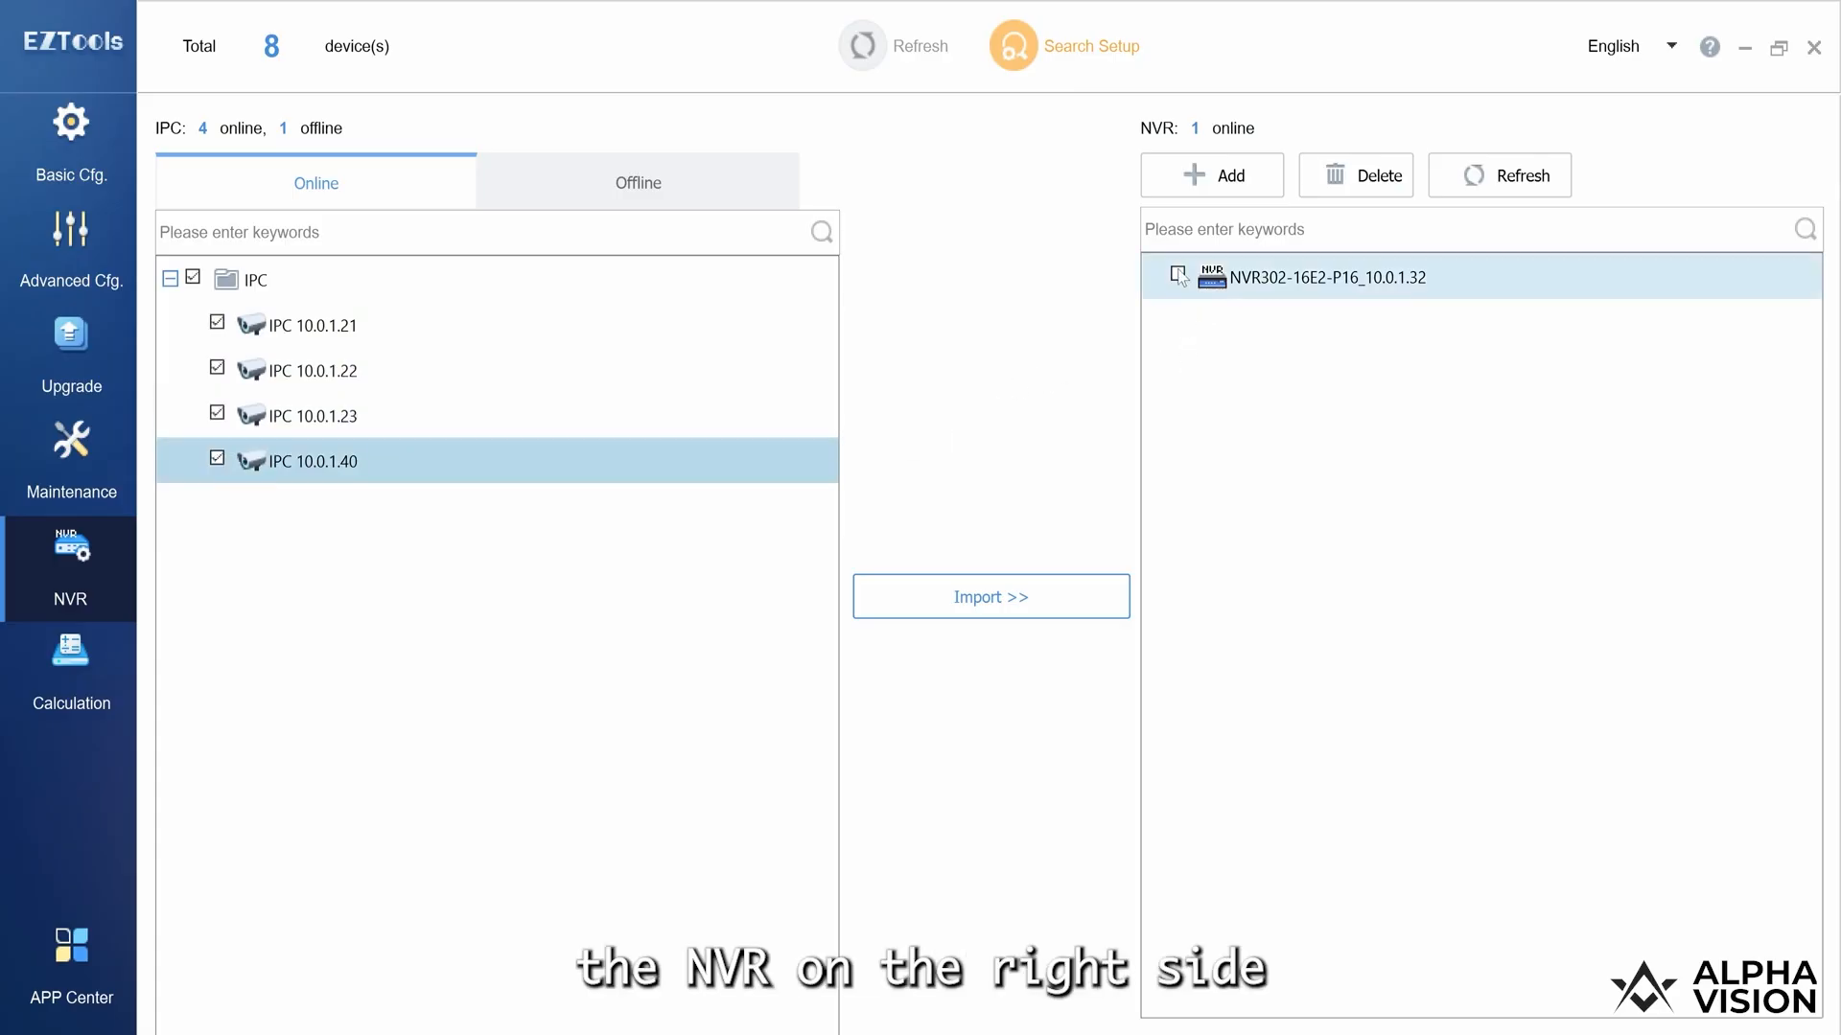
click(976, 599)
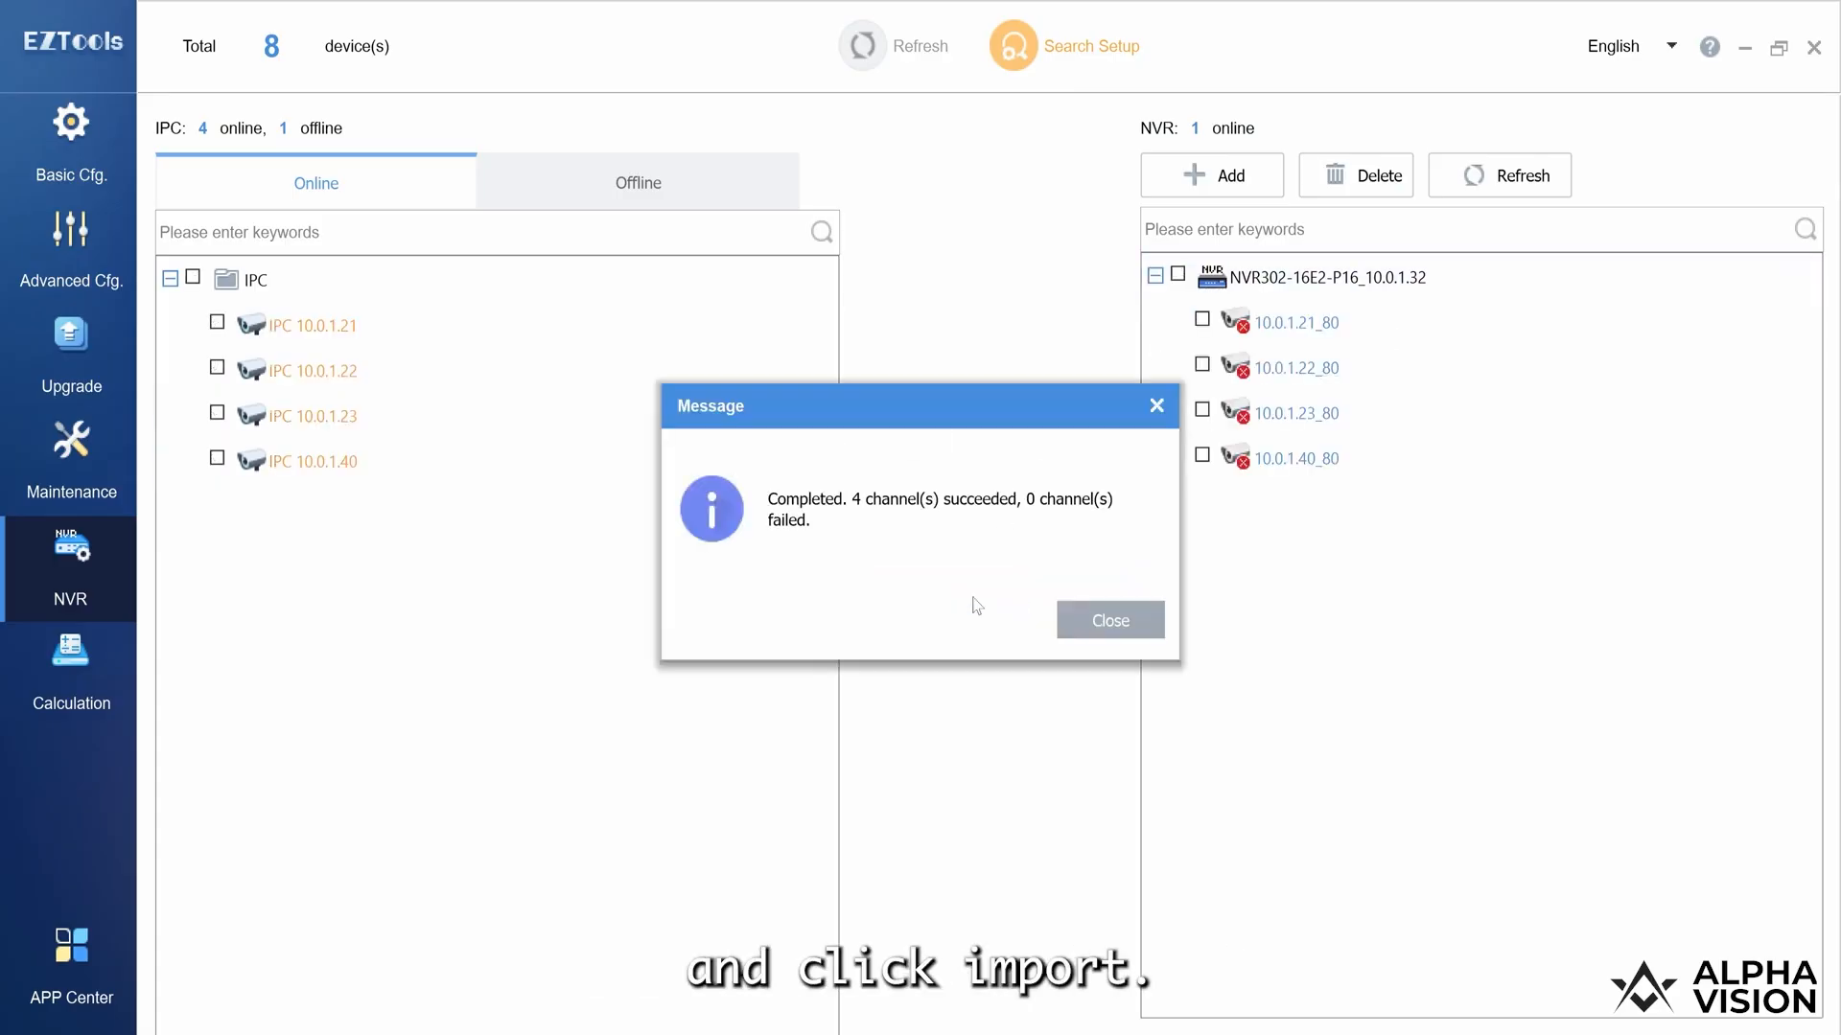